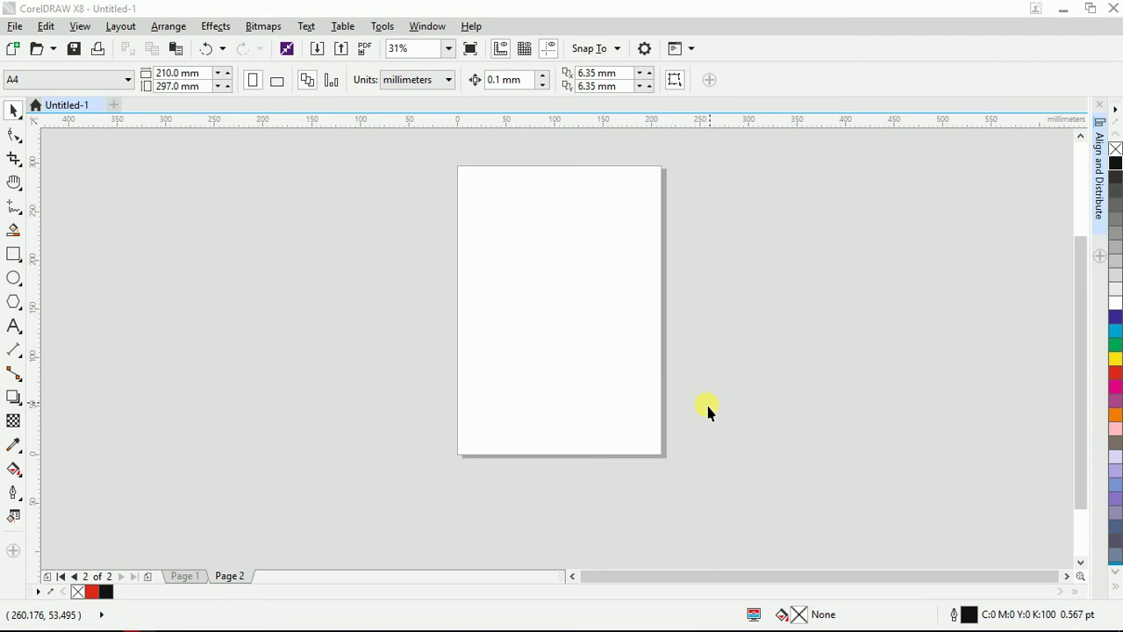
- Draw a rectangle about 80 × 70 mm in the upper part of the page and fill it with green
{"action": "scroll", "coordinate": [698, 178], "scroll_direction": "up", "scroll_amount": 2}
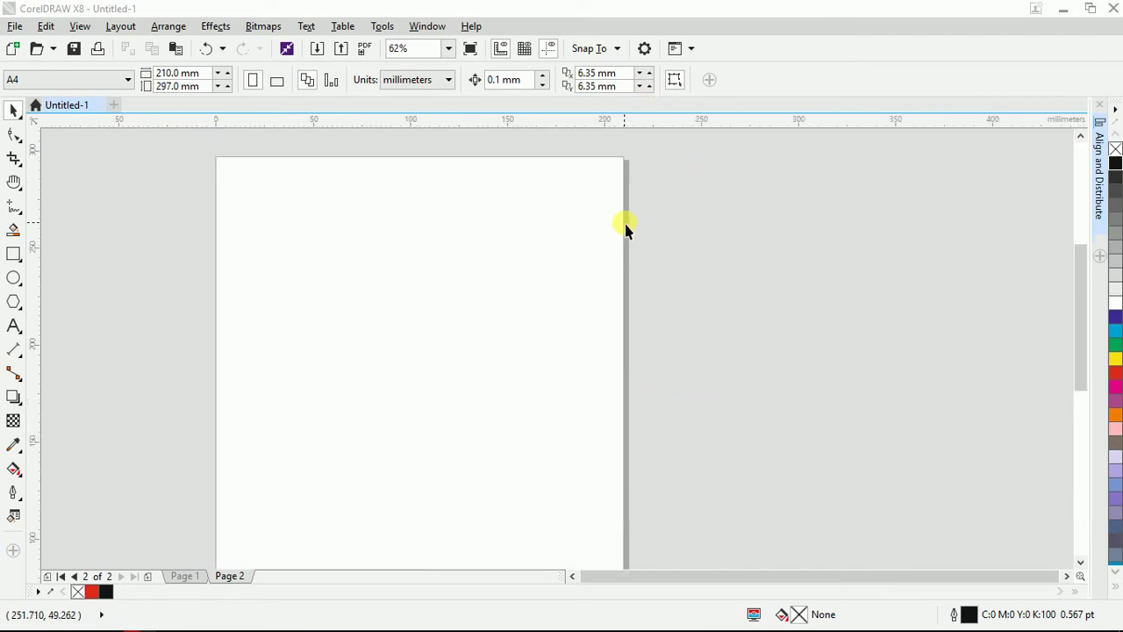
{"action": "left_click", "coordinate": [13, 254]}
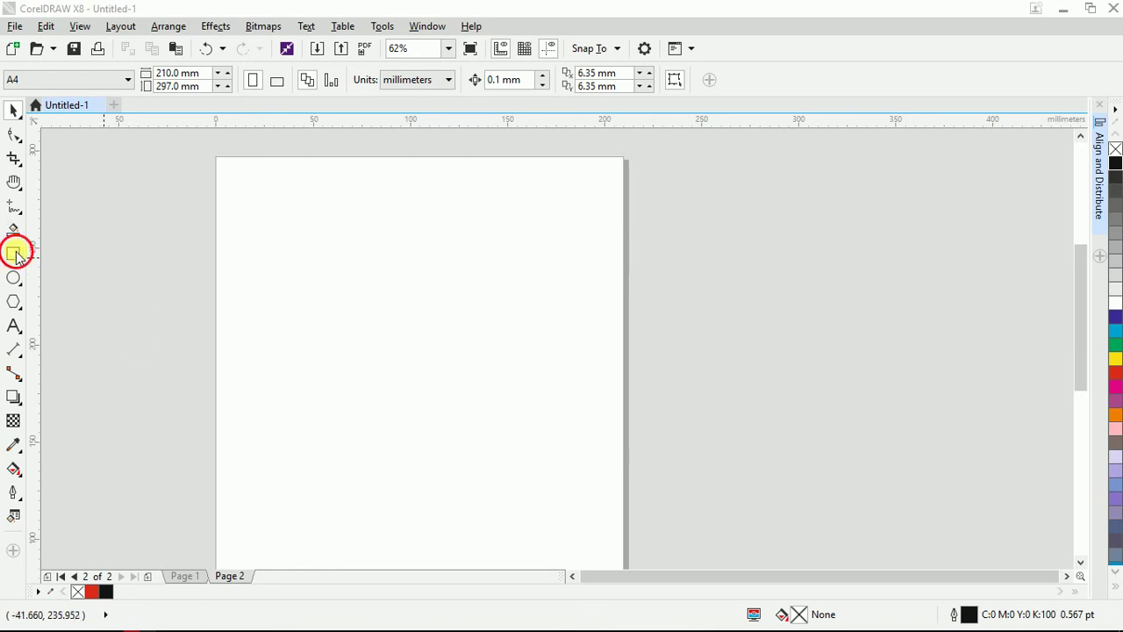
{"action": "left_click_drag", "start_coordinate": [327, 240], "coordinate": [470, 395]}
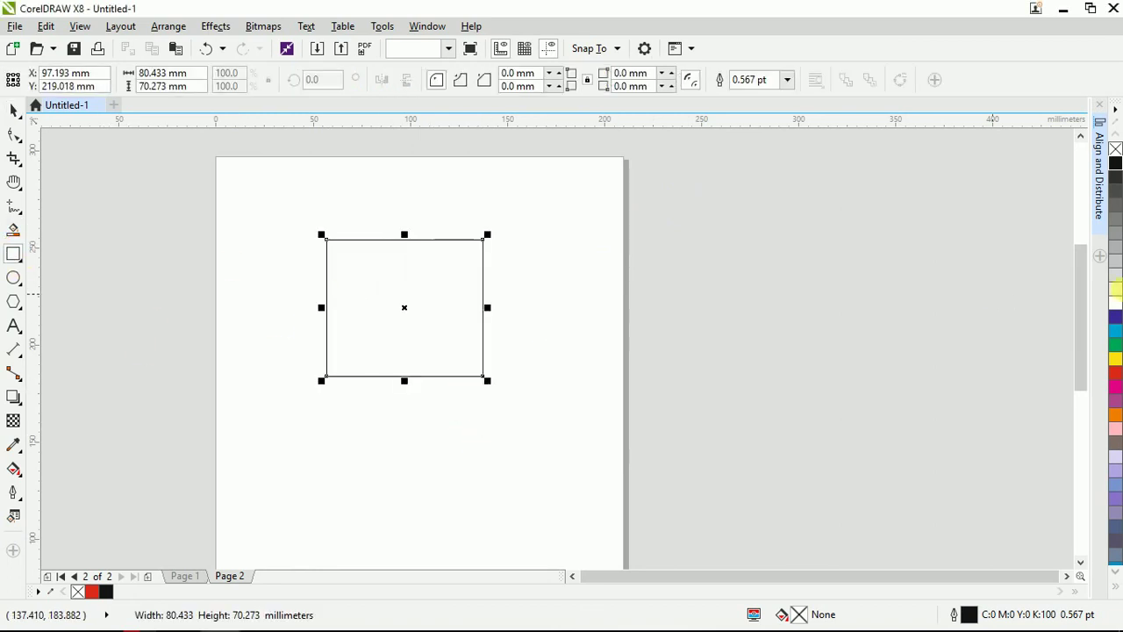
{"action": "left_click", "coordinate": [1116, 346]}
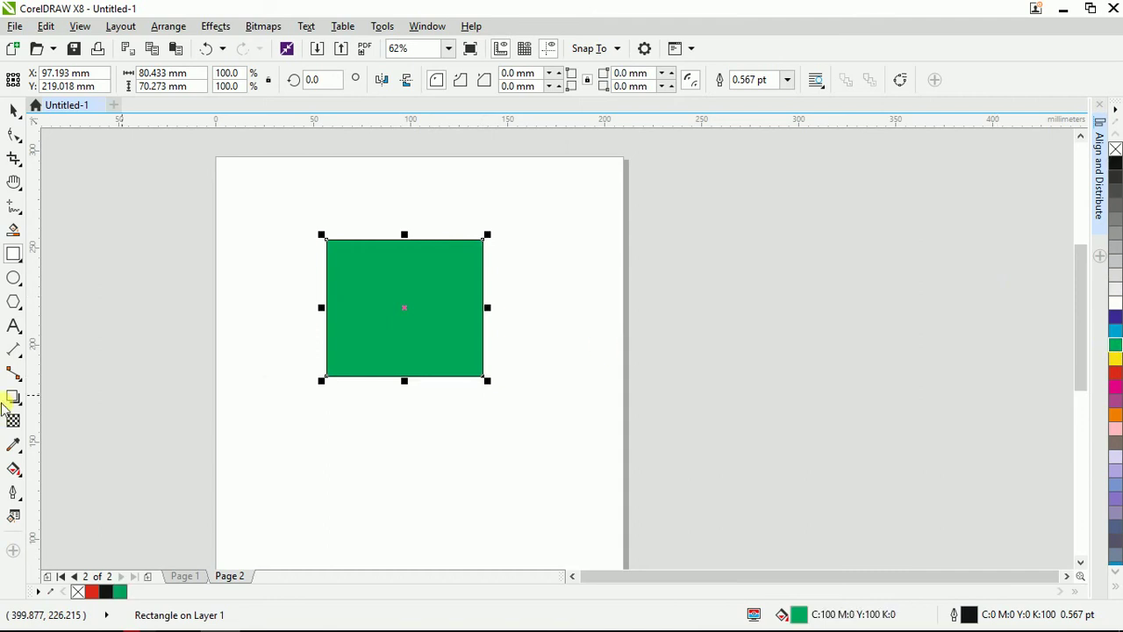
- Draw two separate five-sided polygons side by side below the green rectangle, the second one about 26 × 20 mm
{"action": "left_click", "coordinate": [13, 301]}
{"action": "left_click_drag", "start_coordinate": [332, 442], "coordinate": [395, 494]}
{"action": "left_click_drag", "start_coordinate": [480, 430], "coordinate": [542, 478]}
- Draw a rectangle about 26 × 33 mm off the green rectangle's upper-left corner and fill it with 80% black
{"action": "left_click", "coordinate": [14, 254]}
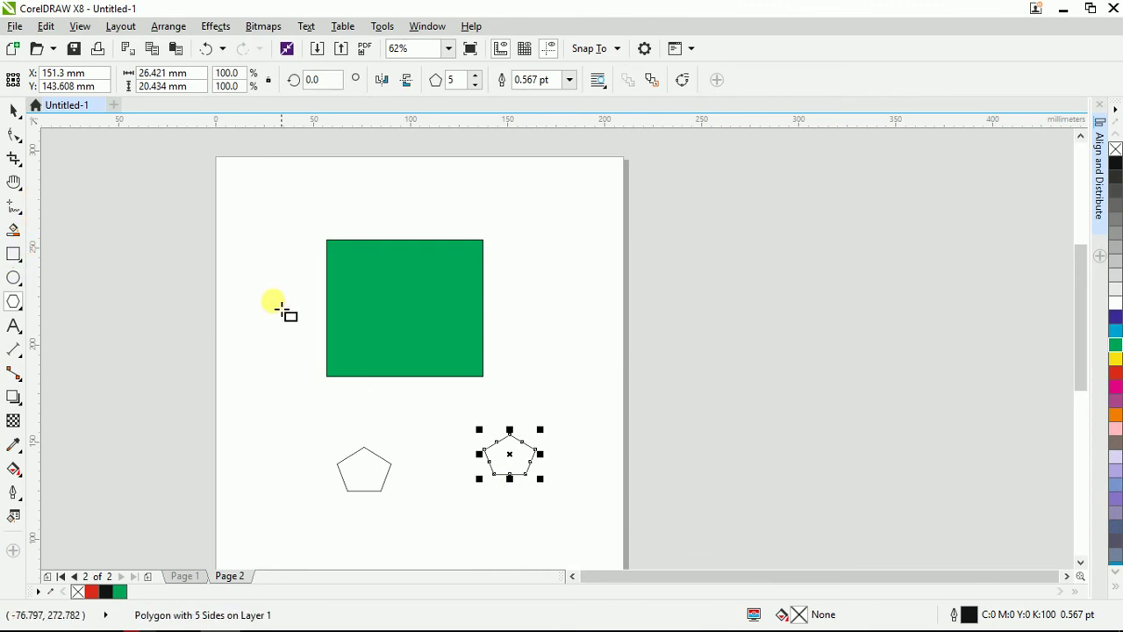
{"action": "left_click_drag", "start_coordinate": [262, 190], "coordinate": [323, 264]}
{"action": "left_click", "coordinate": [1115, 190]}
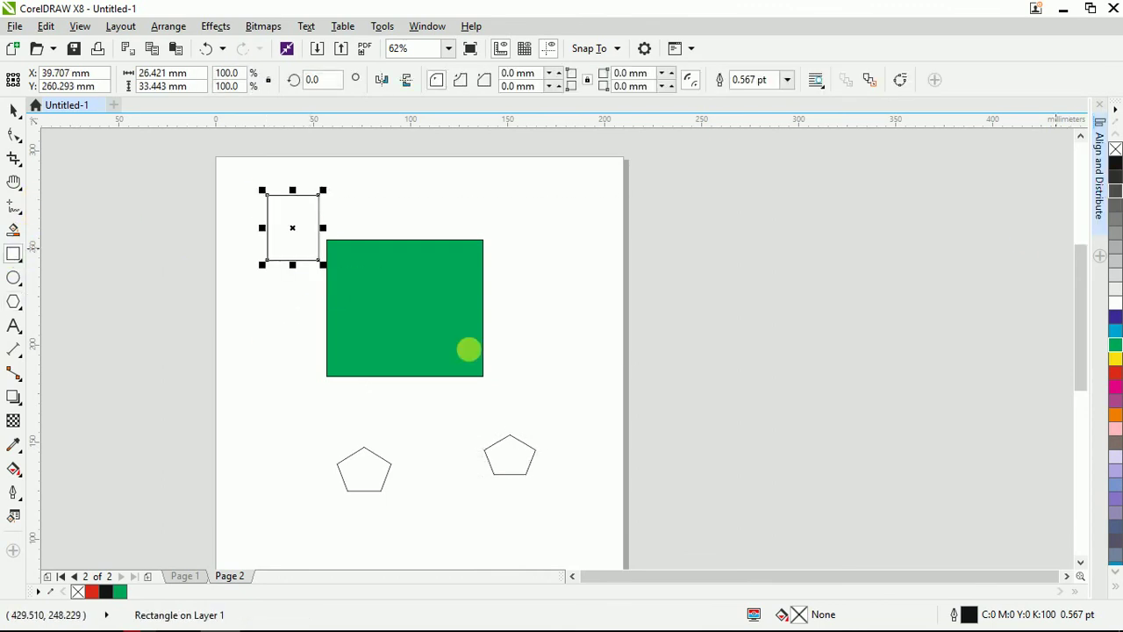
- Fill the left pentagon with magenta and the right pentagon with red, leaving the document's default fill unchanged
{"action": "key", "text": "space"}
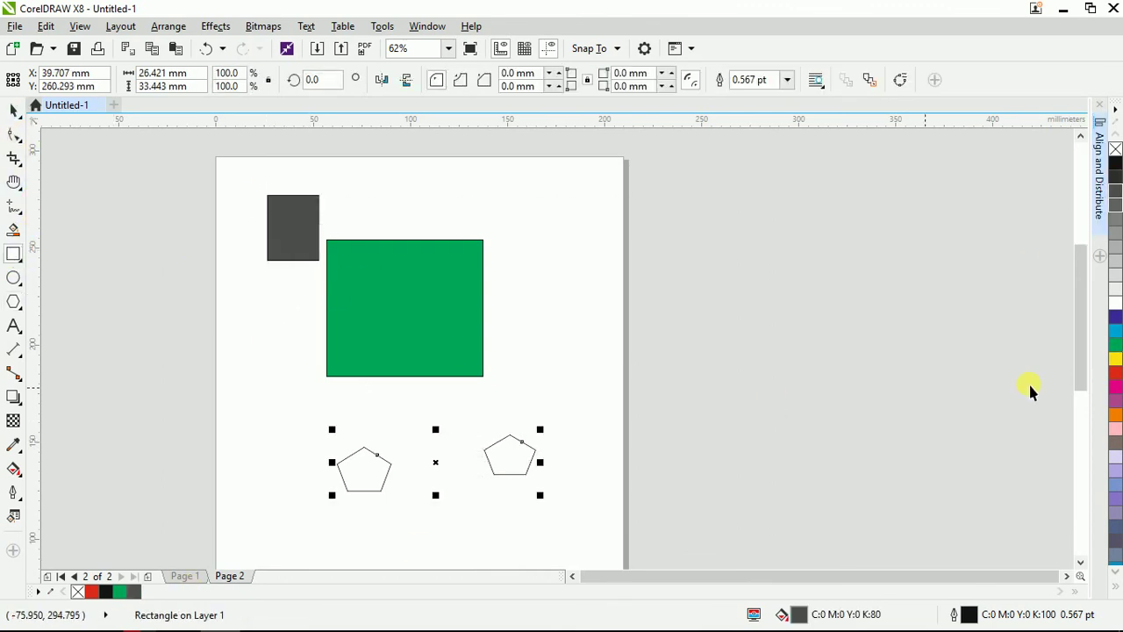
{"action": "left_click", "coordinate": [1115, 358]}
{"action": "left_click", "coordinate": [1114, 391]}
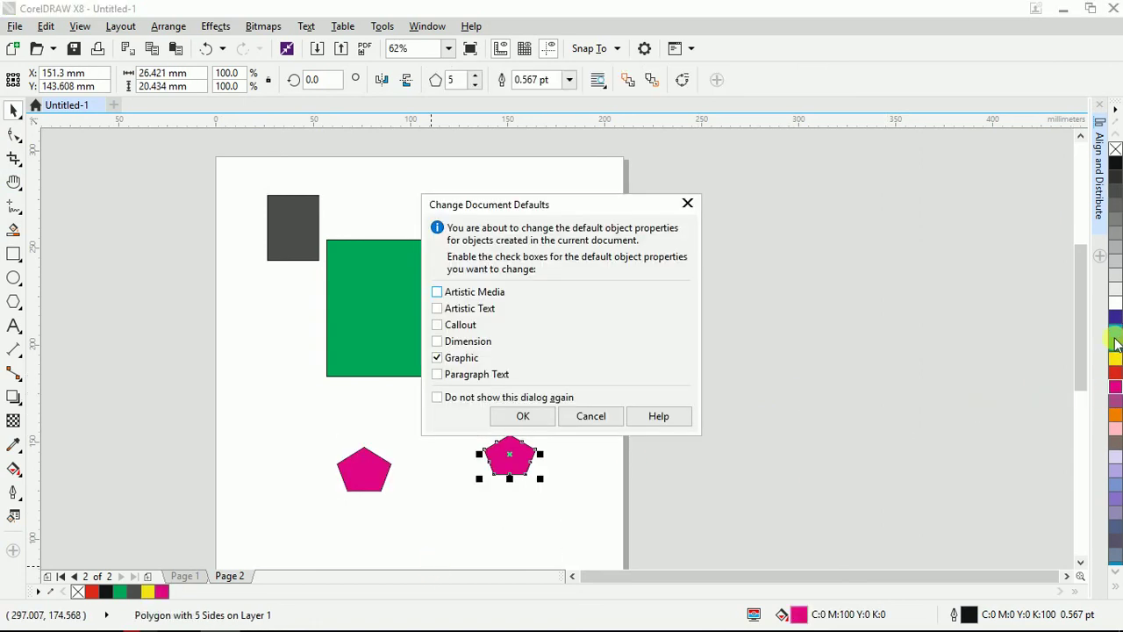
{"action": "left_click", "coordinate": [687, 204]}
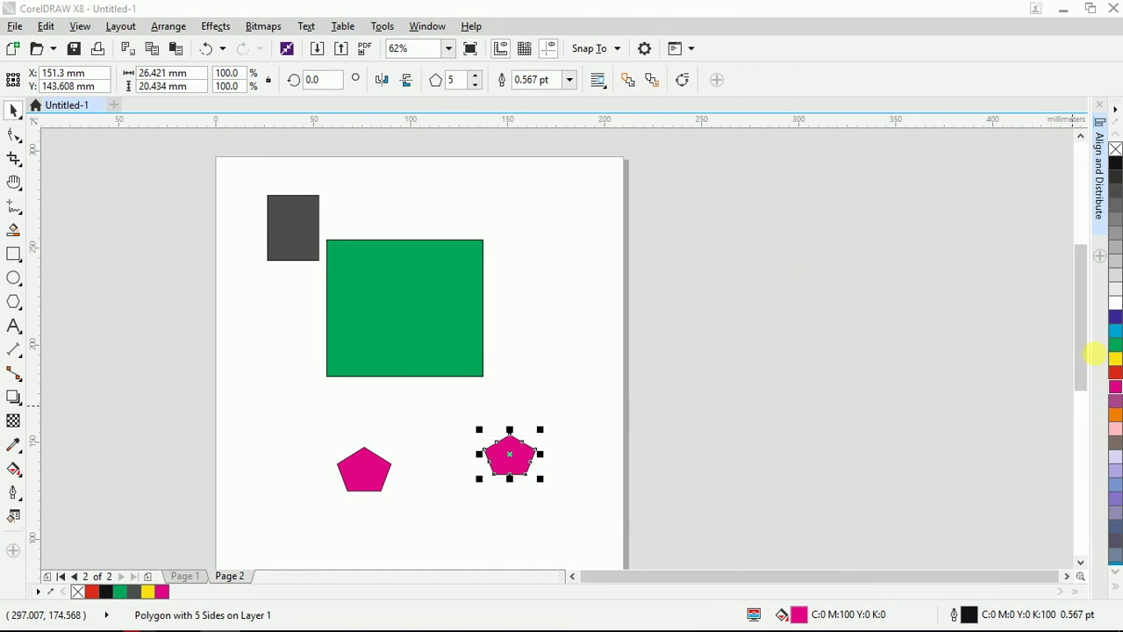
{"action": "left_click", "coordinate": [1115, 372]}
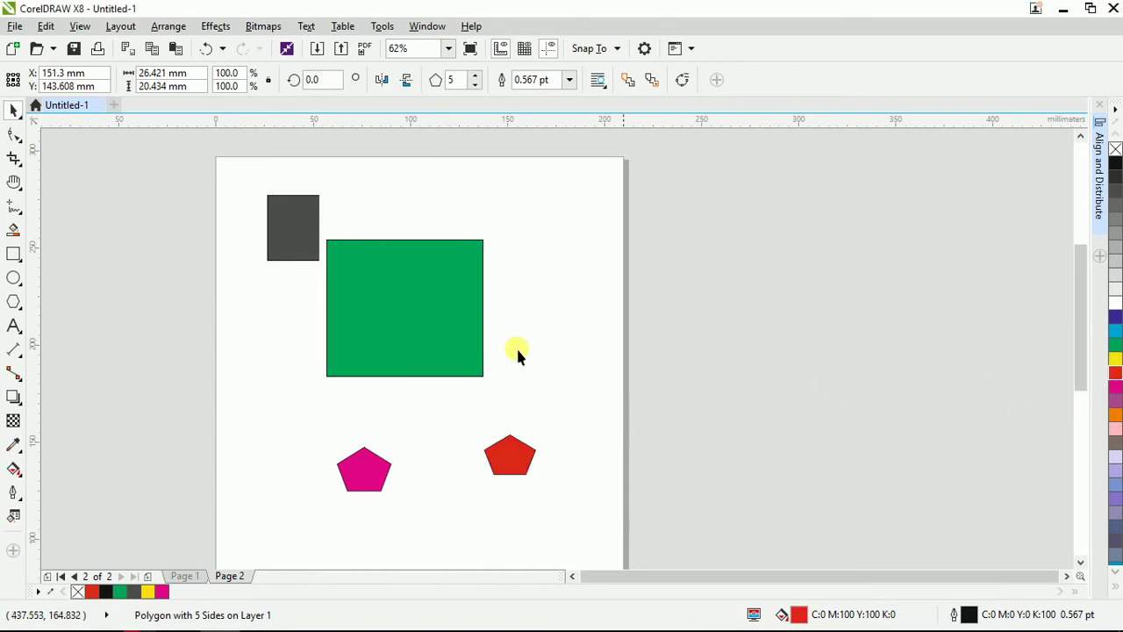
- Select all four shapes together and remove their outlines
{"action": "scroll", "coordinate": [652, 216], "scroll_direction": "down", "scroll_amount": 2}
{"action": "left_click_drag", "start_coordinate": [659, 201], "coordinate": [319, 433]}
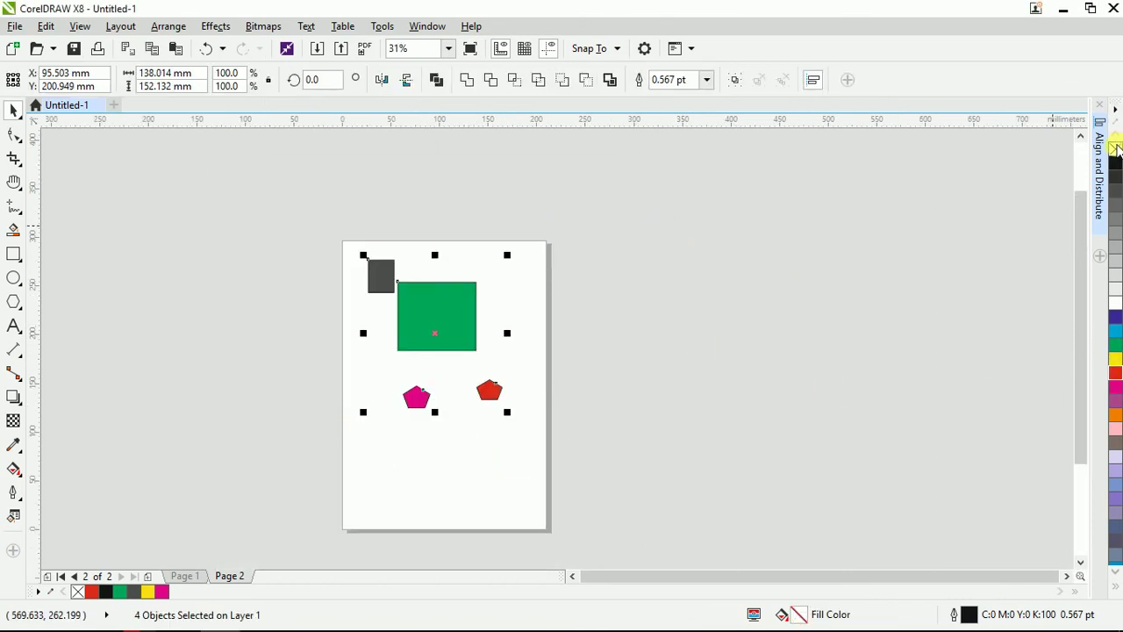
{"action": "scroll", "coordinate": [477, 271], "scroll_direction": "up", "scroll_amount": 2}
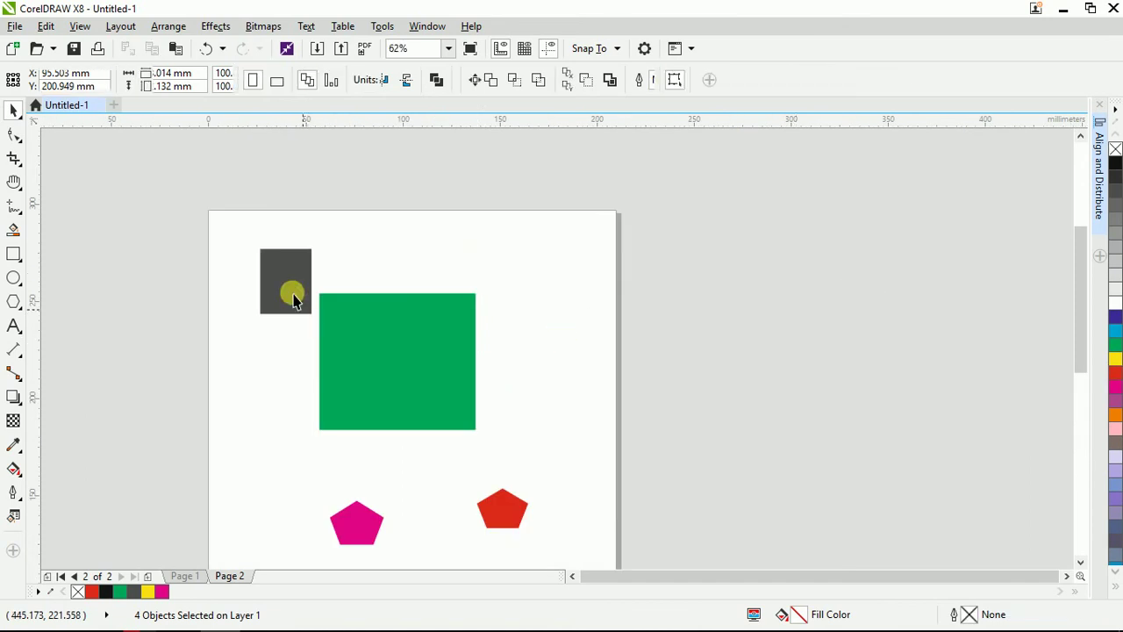
- Move the dark gray rectangle and the green rectangle apart, leaving a clear vertical gap between them
{"action": "left_click_drag", "start_coordinate": [293, 294], "coordinate": [310, 254]}
{"action": "left_click", "coordinate": [408, 349]}
{"action": "left_click_drag", "start_coordinate": [408, 349], "coordinate": [406, 372]}
{"action": "left_click_drag", "start_coordinate": [289, 243], "coordinate": [300, 263]}
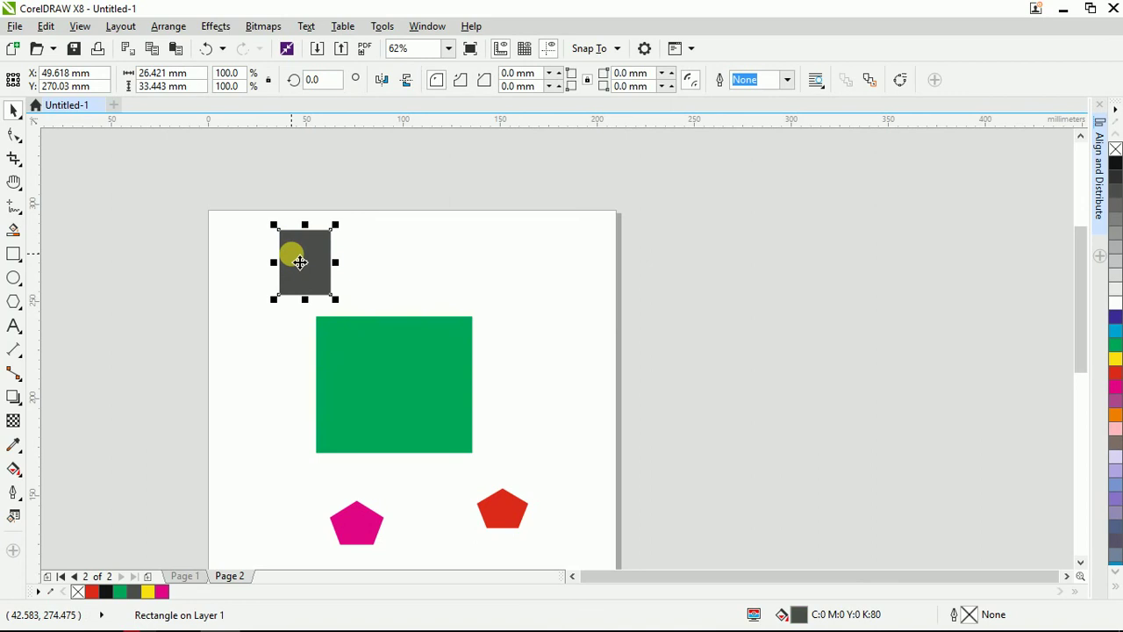
- Move the dark gray rectangle by hand so its left edge lines up with the green rectangle's left edge
{"action": "scroll", "coordinate": [243, 199], "scroll_direction": "up", "scroll_amount": 2}
{"action": "scroll", "coordinate": [278, 233], "scroll_direction": "down", "scroll_amount": 2}
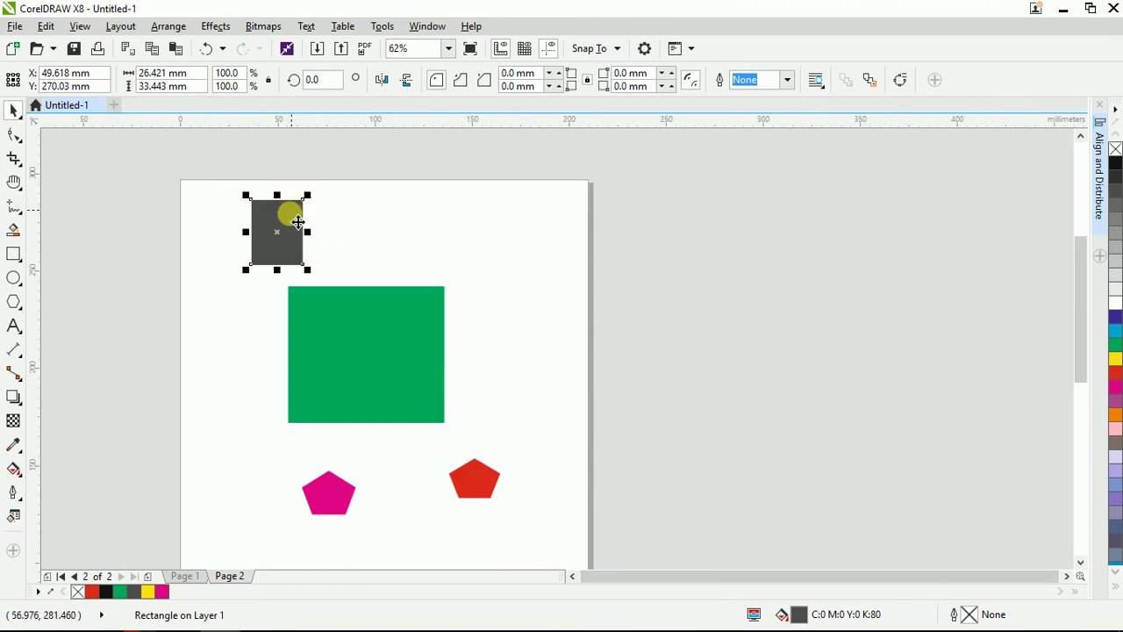
{"action": "scroll", "coordinate": [282, 219], "scroll_direction": "up", "scroll_amount": 2}
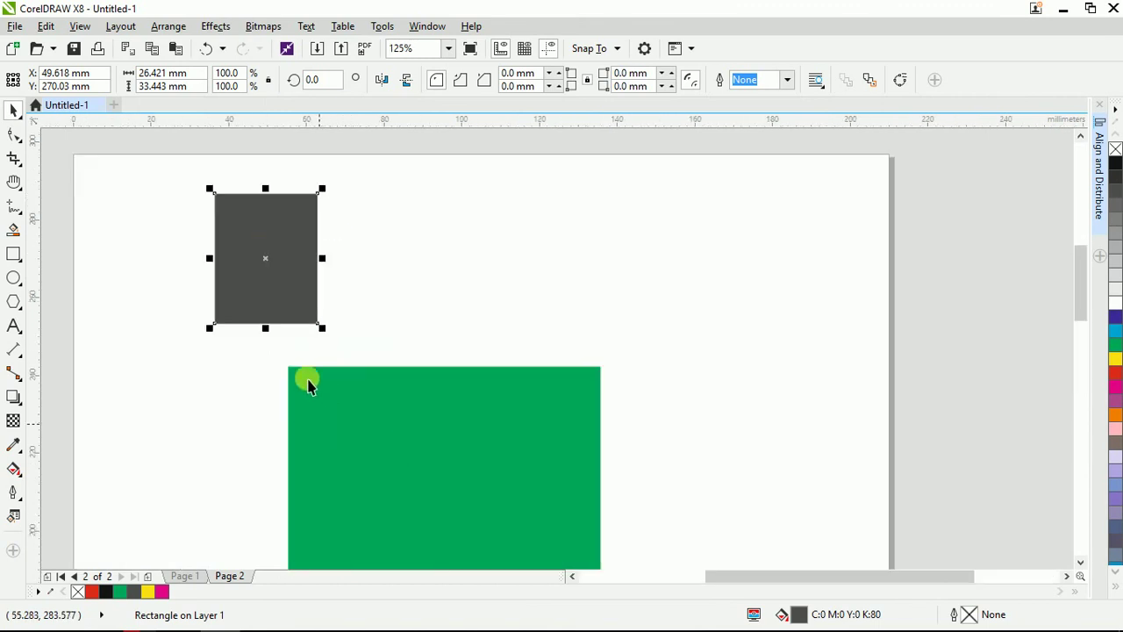
{"action": "left_click_drag", "start_coordinate": [279, 228], "coordinate": [341, 247]}
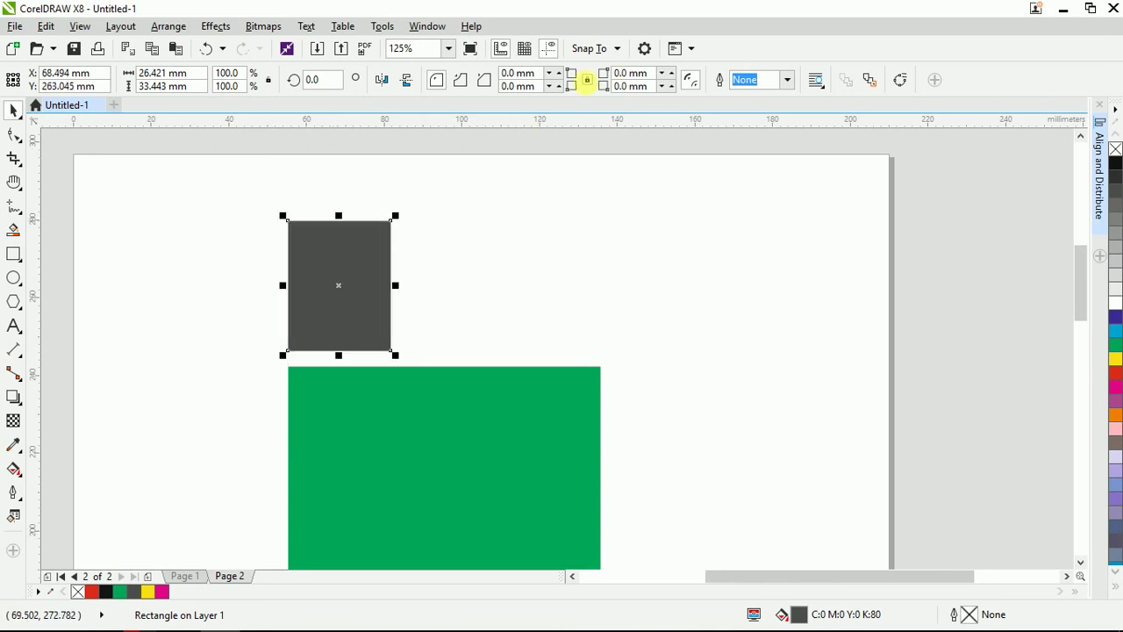
{"action": "scroll", "coordinate": [366, 209], "scroll_direction": "down", "scroll_amount": 3}
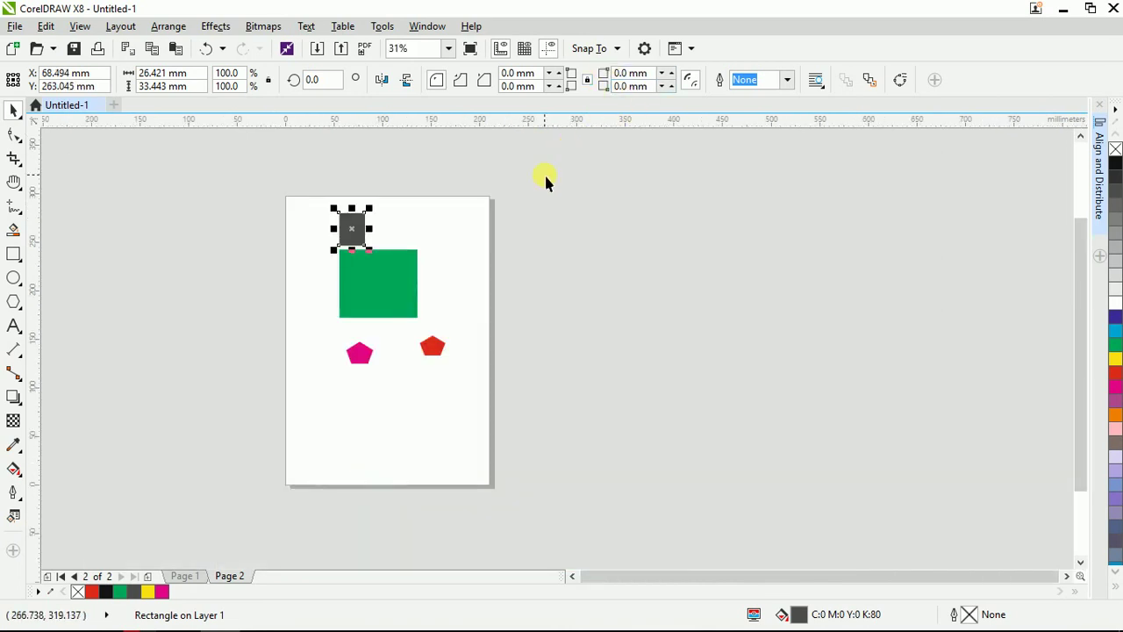
{"action": "left_click", "coordinate": [333, 172]}
{"action": "scroll", "coordinate": [332, 172], "scroll_direction": "up", "scroll_amount": 2}
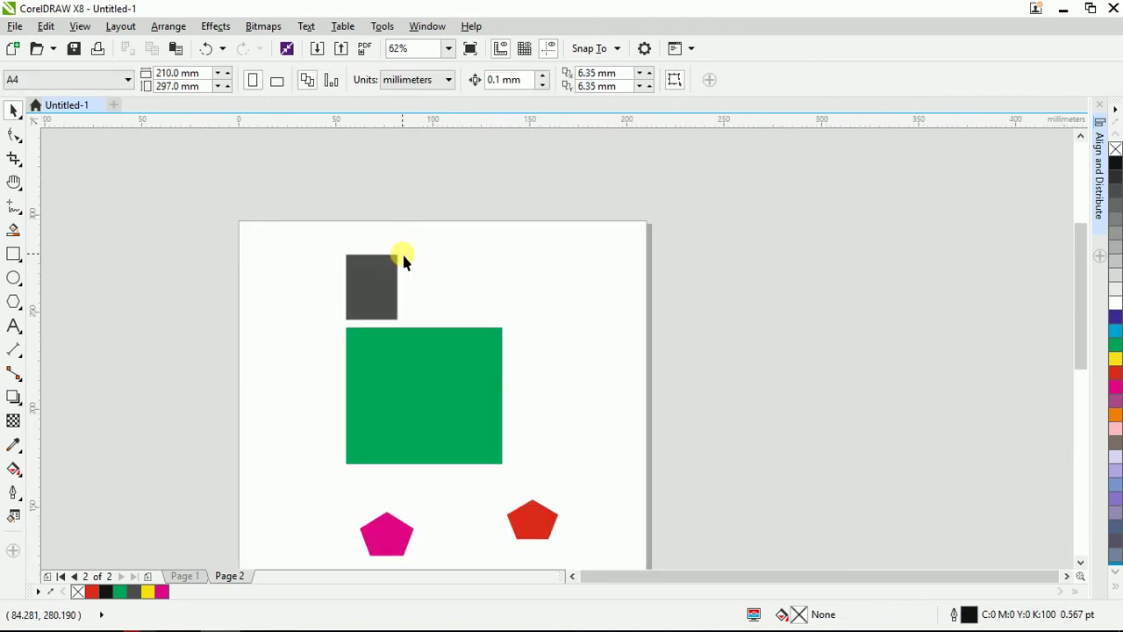
- Move the dark gray rectangle above the middle of the green rectangle, leaving a small gap between them
{"action": "scroll", "coordinate": [356, 285], "scroll_direction": "up", "scroll_amount": 1}
{"action": "mouse_move", "coordinate": [378, 272]}
{"action": "left_mouse_down"}
{"action": "mouse_move", "coordinate": [456, 296]}
{"action": "mouse_move", "coordinate": [359, 295]}
{"action": "mouse_move", "coordinate": [392, 294]}
{"action": "mouse_move", "coordinate": [393, 281]}
{"action": "left_mouse_up"}
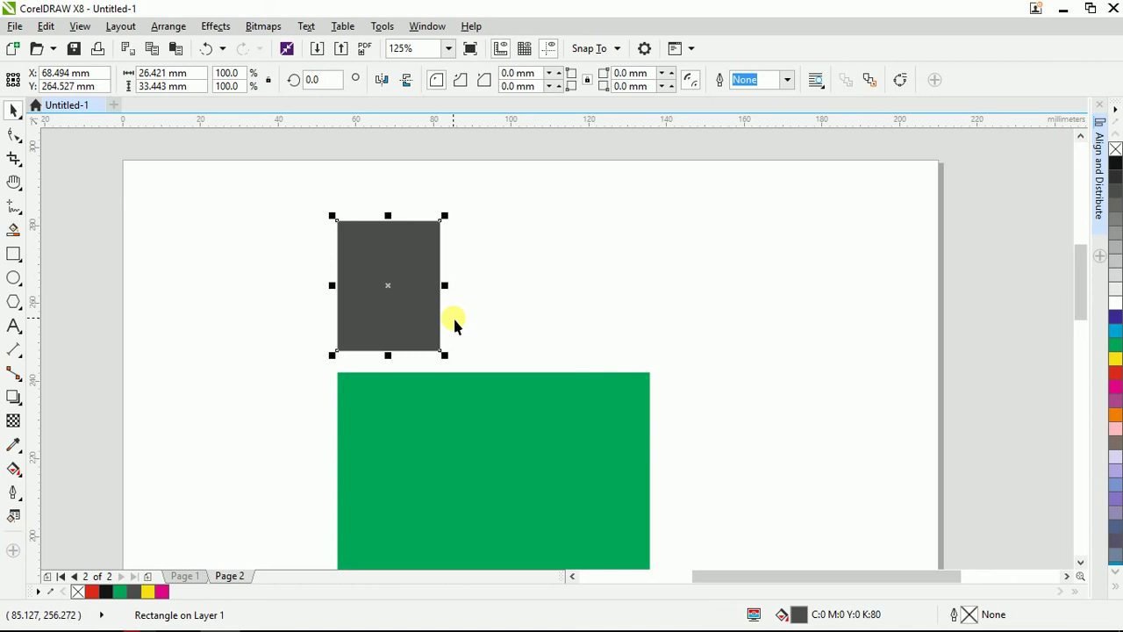
{"action": "left_click_drag", "start_coordinate": [412, 261], "coordinate": [521, 279]}
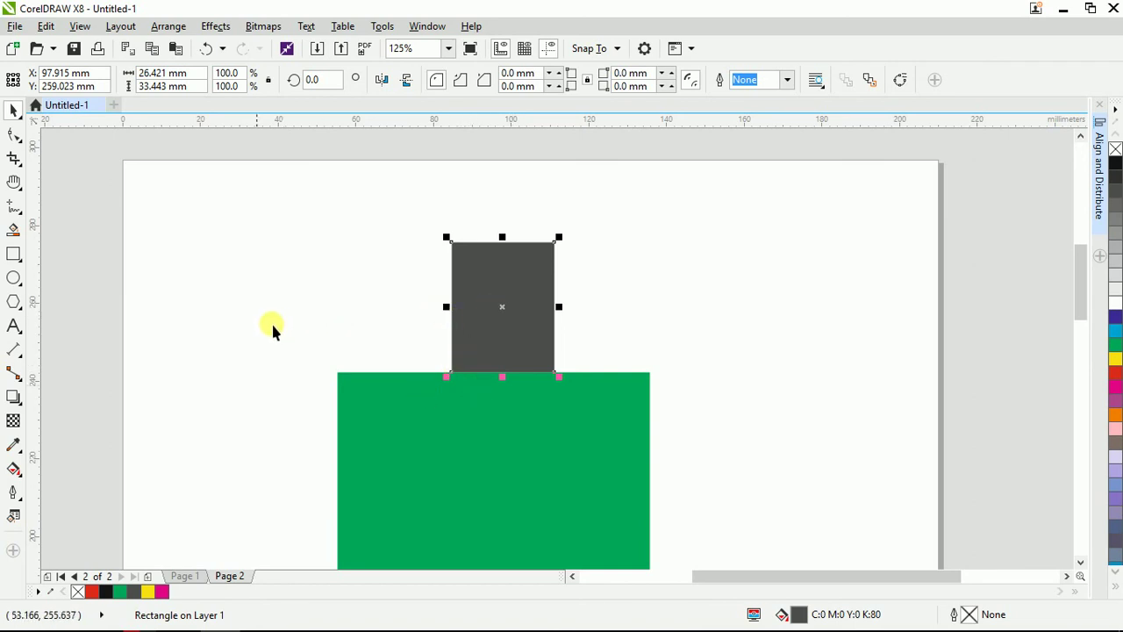
{"action": "left_click_drag", "start_coordinate": [516, 307], "coordinate": [517, 293]}
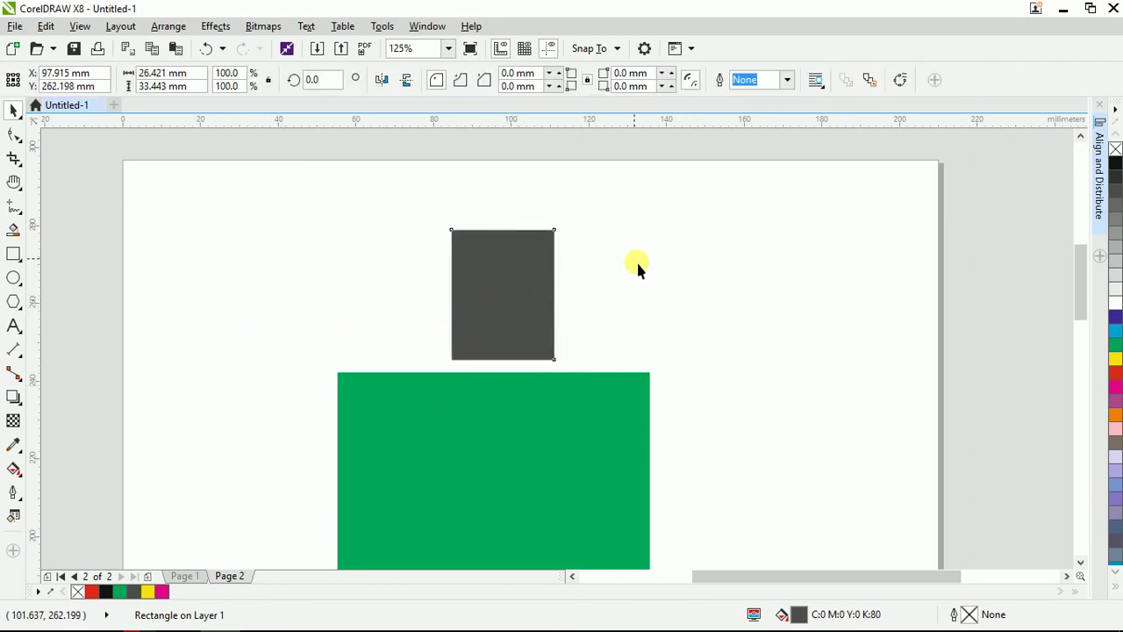
- Show the Align and Distribute controls and collapse their additional reference options
{"action": "left_click", "coordinate": [174, 30]}
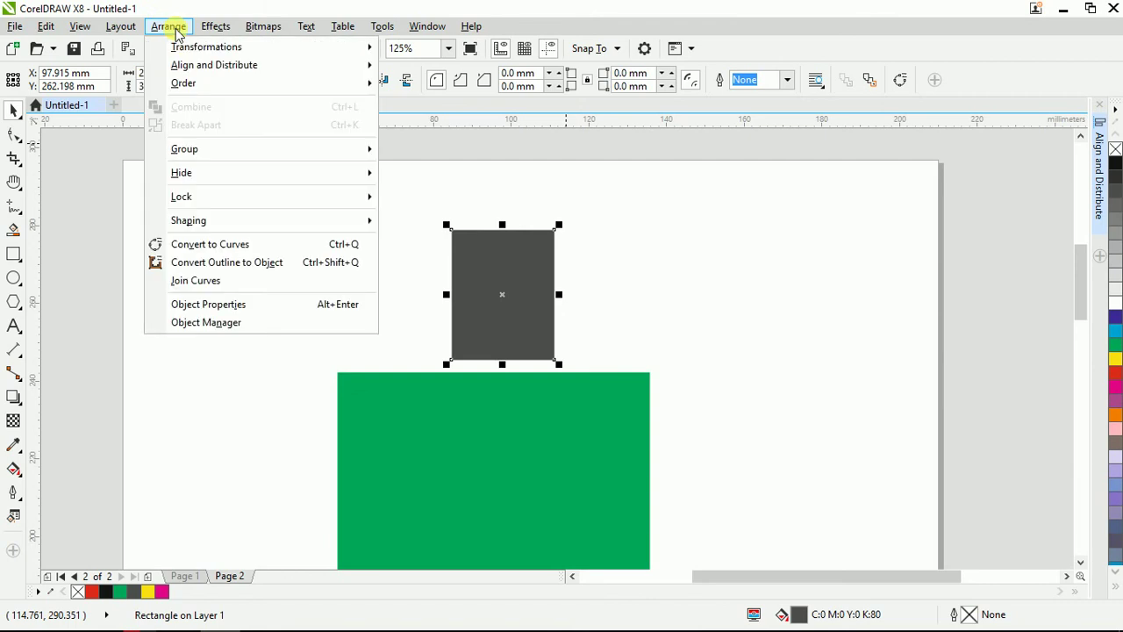
{"action": "mouse_move", "coordinate": [188, 64]}
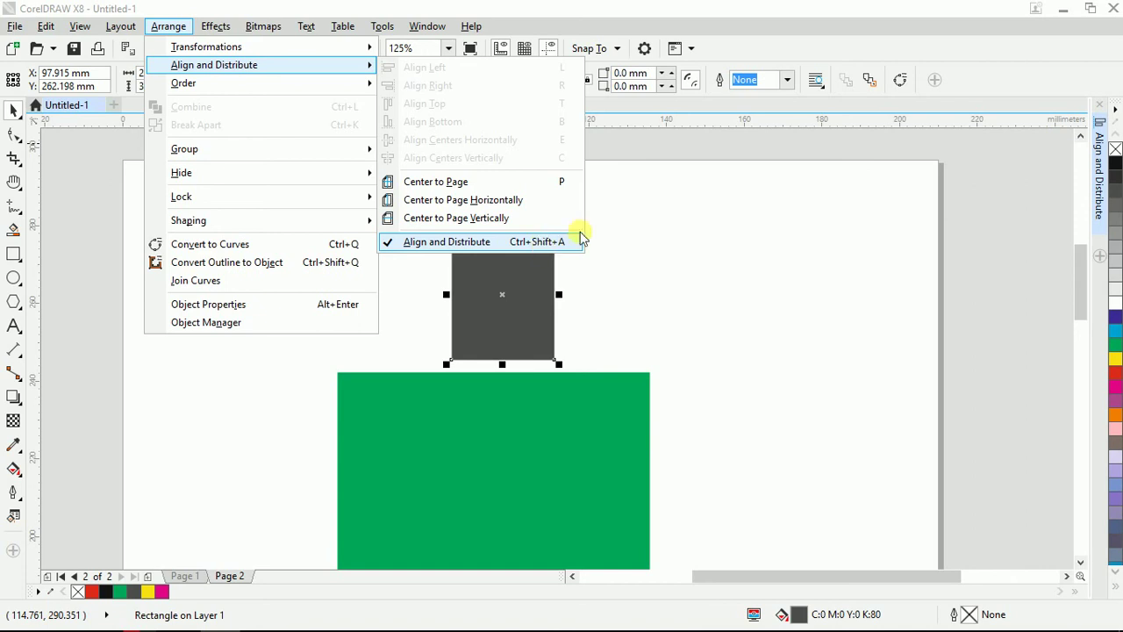
{"action": "left_click", "coordinate": [1101, 150]}
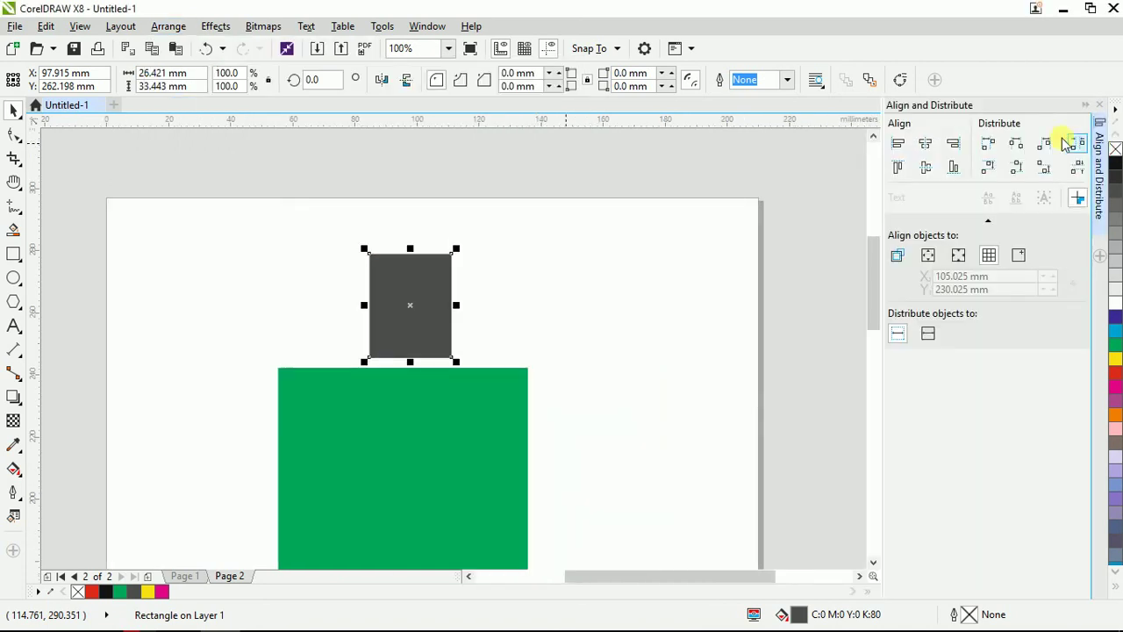
{"action": "left_click", "coordinate": [987, 220]}
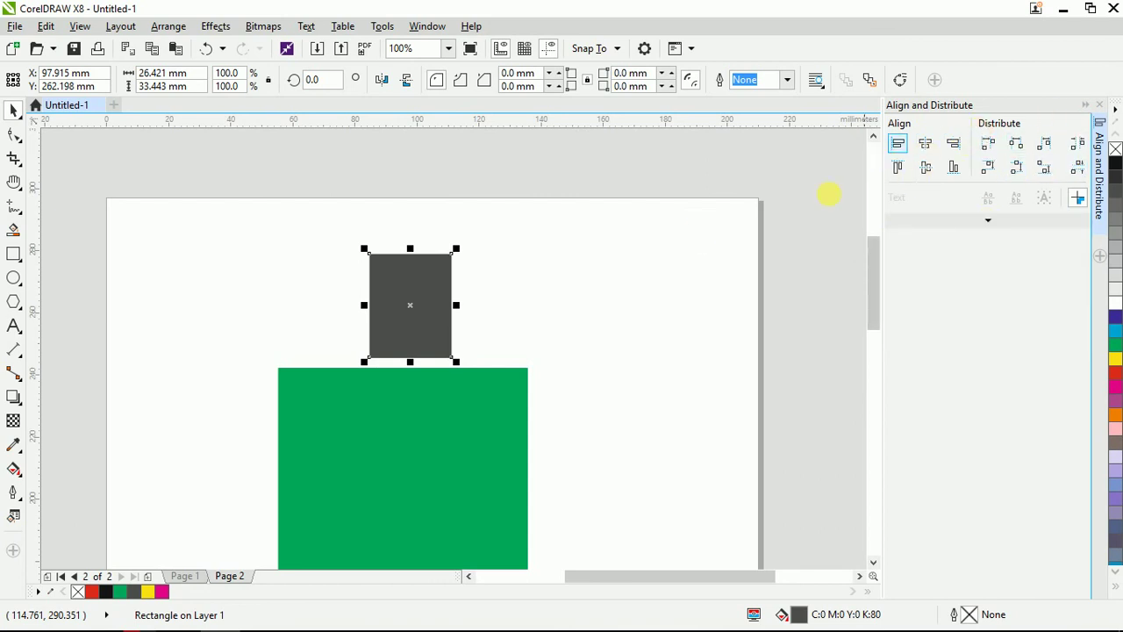
{"action": "left_click", "coordinate": [655, 190]}
{"action": "left_click", "coordinate": [371, 294]}
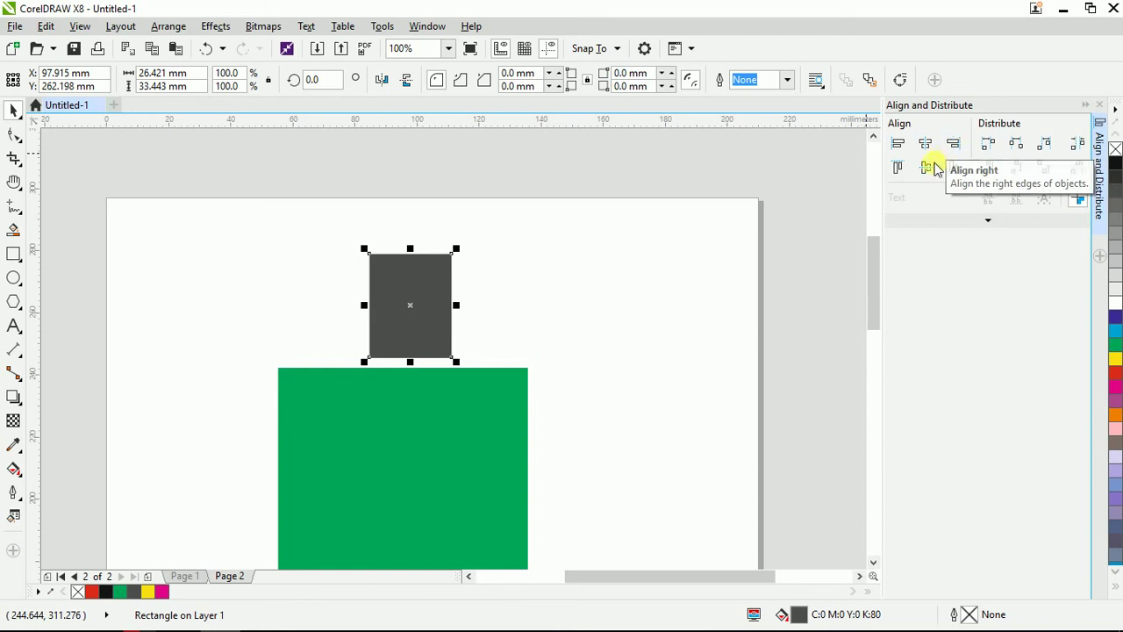
{"action": "left_click", "coordinate": [725, 143]}
{"action": "left_click", "coordinate": [421, 294]}
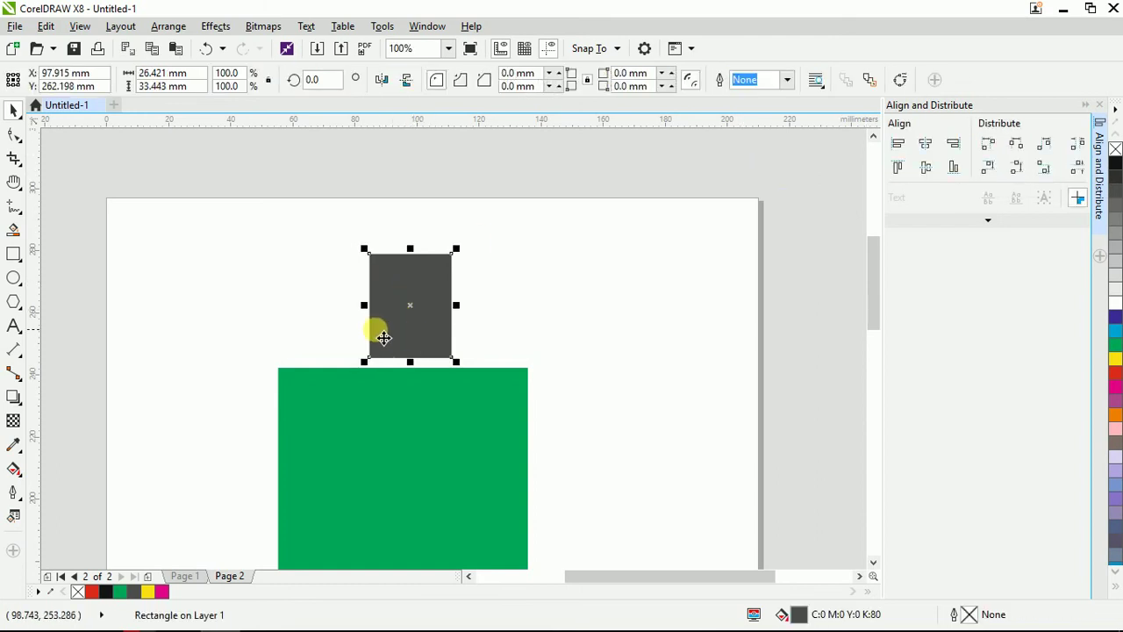
{"action": "left_click", "coordinate": [426, 184]}
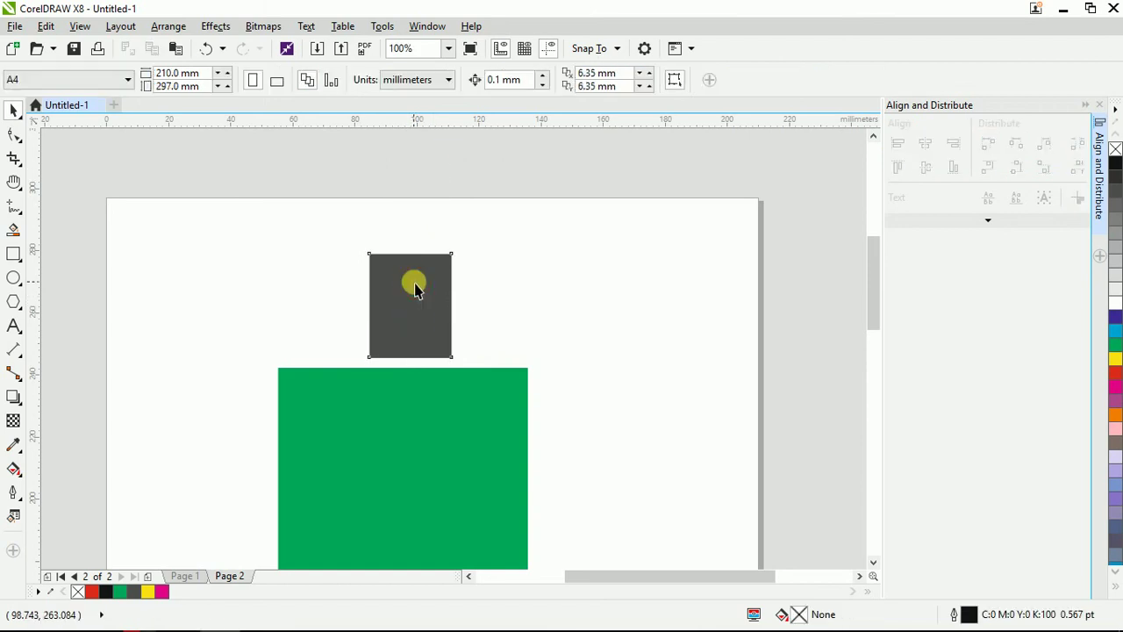
- Align the left edge of the dark gray rectangle to the green rectangle's left edge and deselect both
{"action": "left_click", "coordinate": [416, 290]}
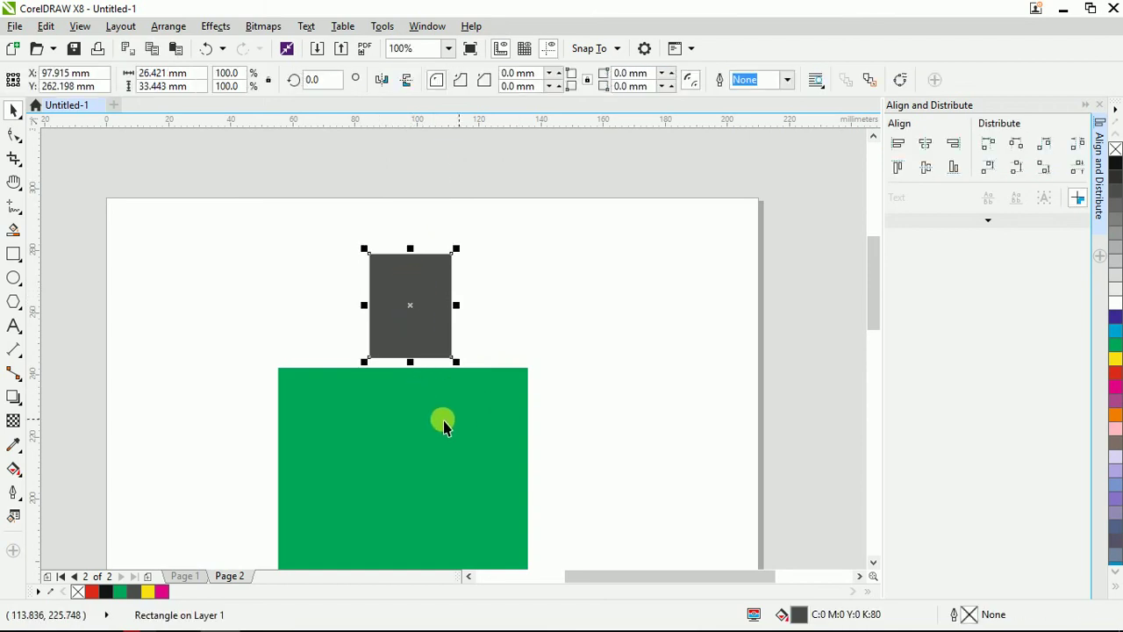
{"action": "left_click", "coordinate": [376, 421], "text": "shift"}
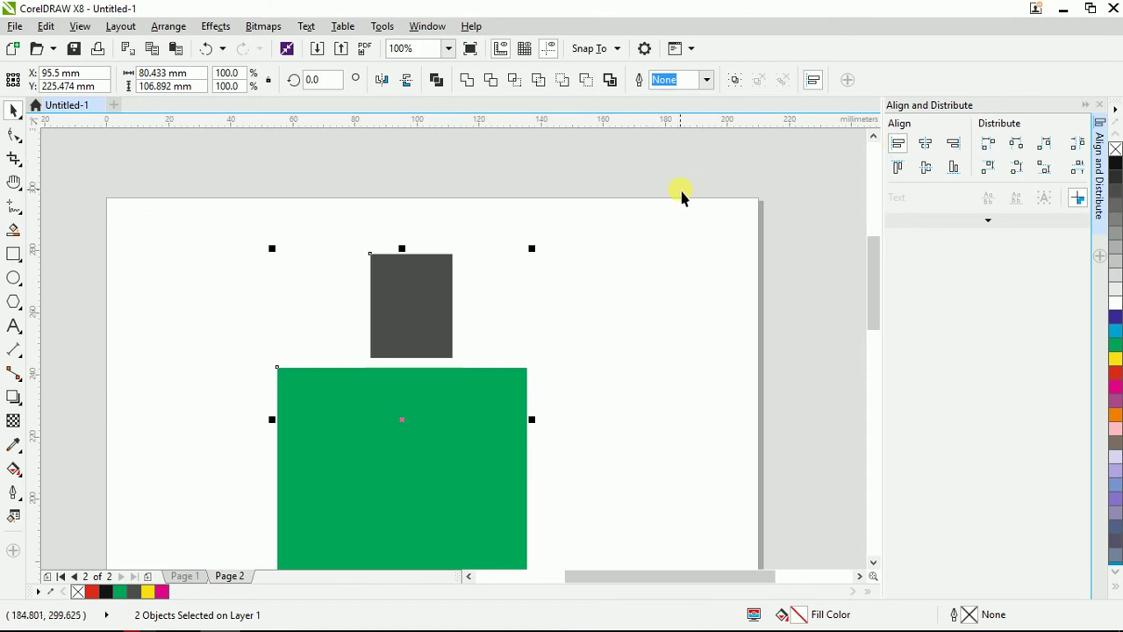
{"action": "key", "text": "ctrl+z"}
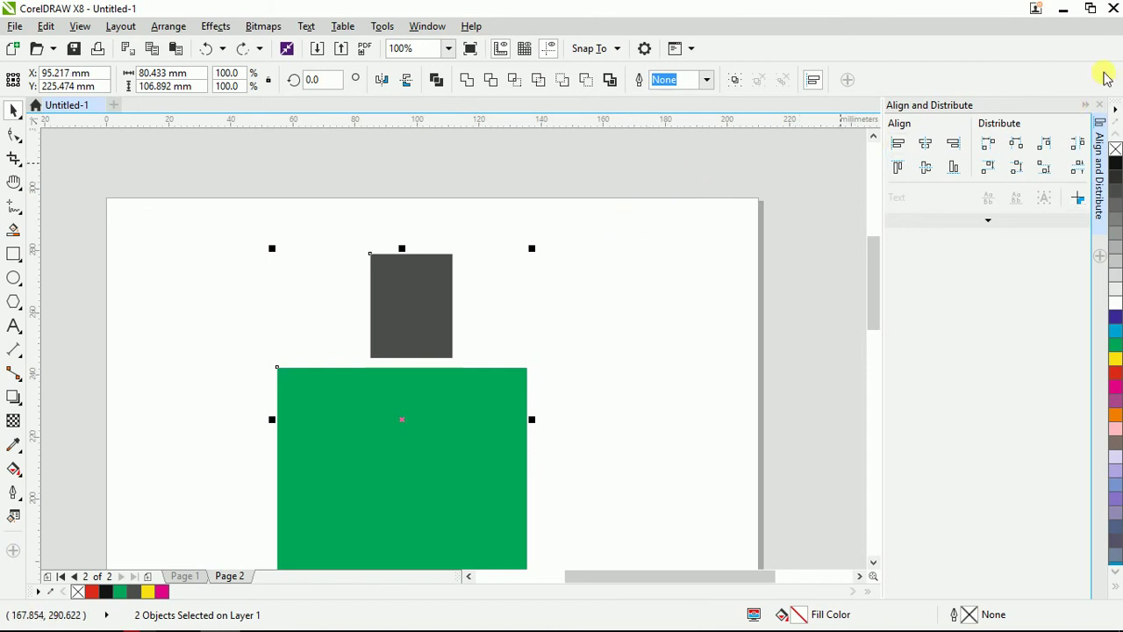
{"action": "left_click", "coordinate": [898, 141]}
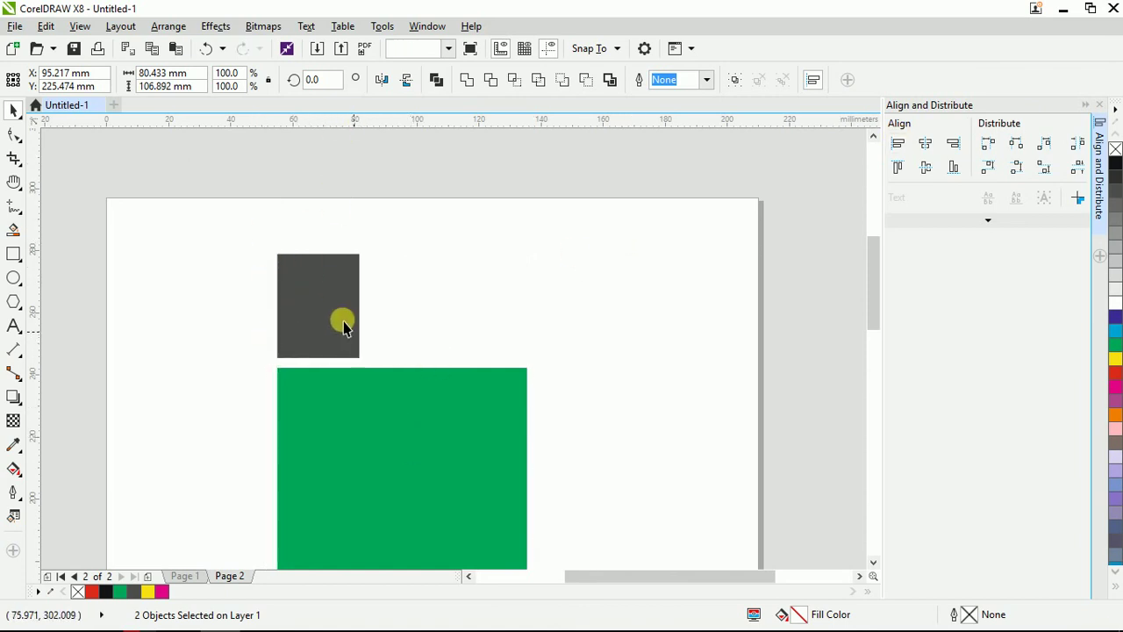
{"action": "scroll", "coordinate": [325, 211], "scroll_direction": "down", "scroll_amount": 2}
{"action": "left_click", "coordinate": [331, 196]}
{"action": "scroll", "coordinate": [323, 264], "scroll_direction": "up", "scroll_amount": 2}
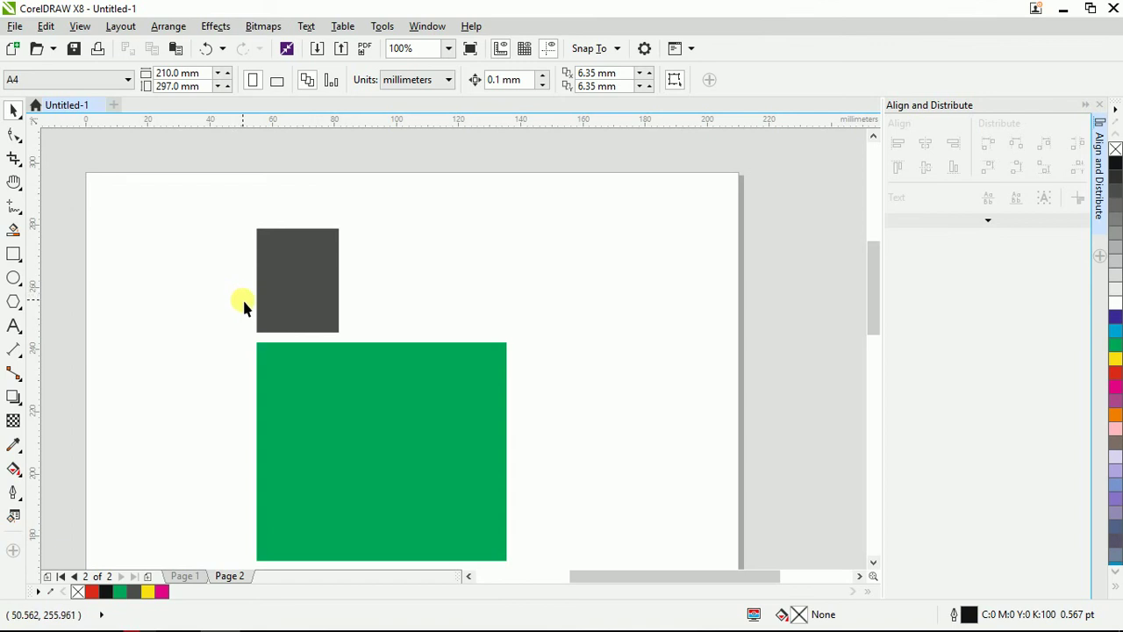
- Align the right edge of the dark gray rectangle to the green rectangle's right edge and deselect both
{"action": "left_click", "coordinate": [300, 297]}
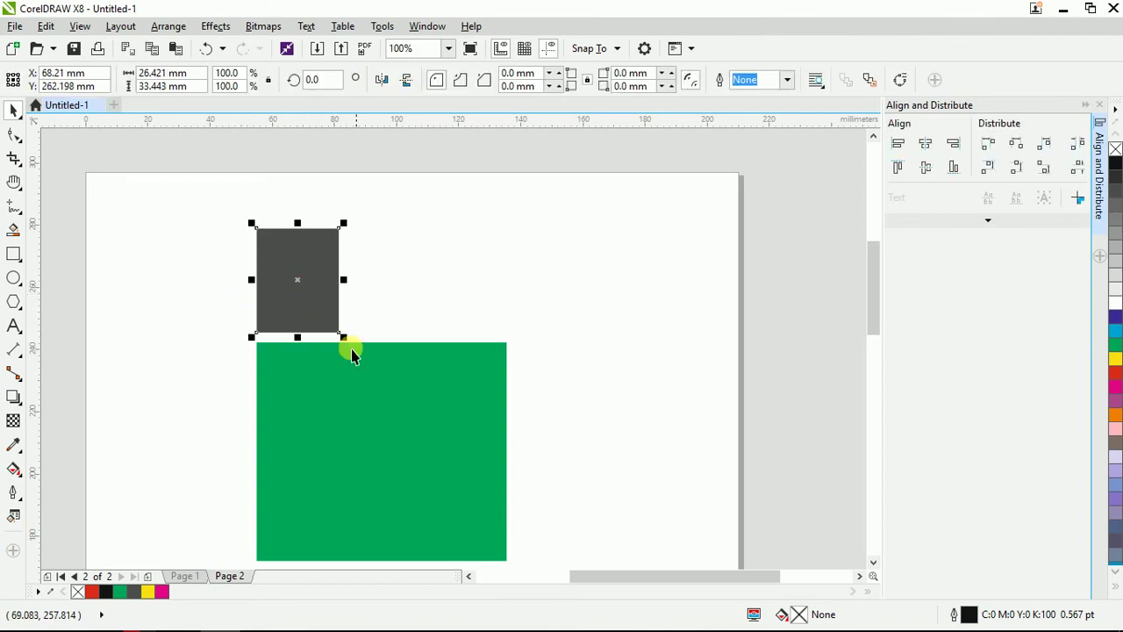
{"action": "left_click", "coordinate": [386, 397], "text": "shift"}
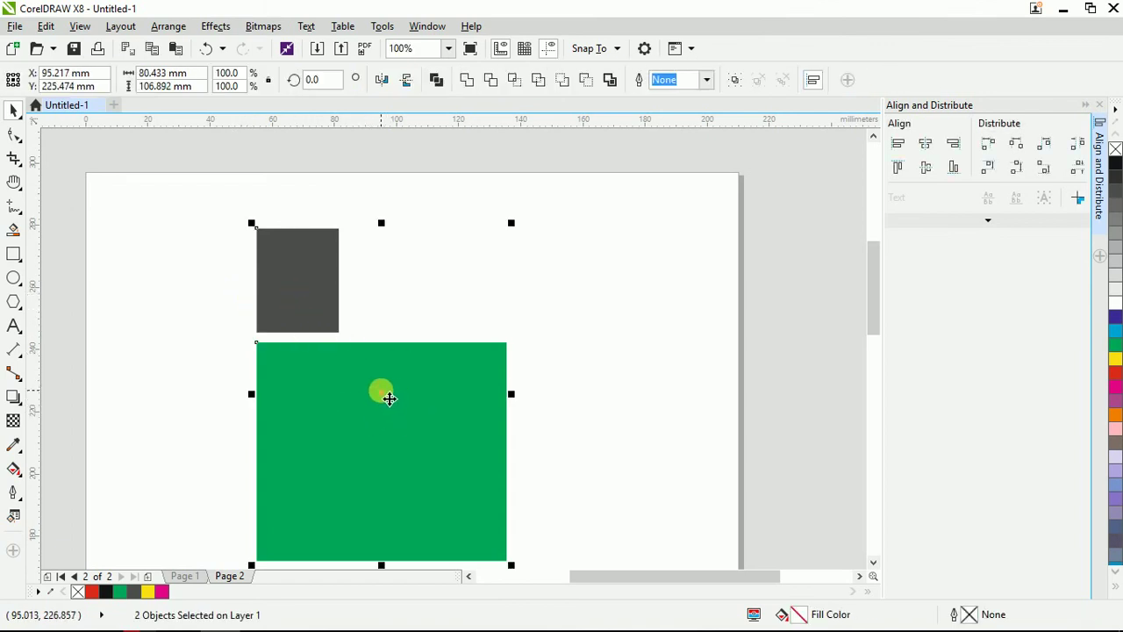
{"action": "left_click", "coordinate": [301, 214]}
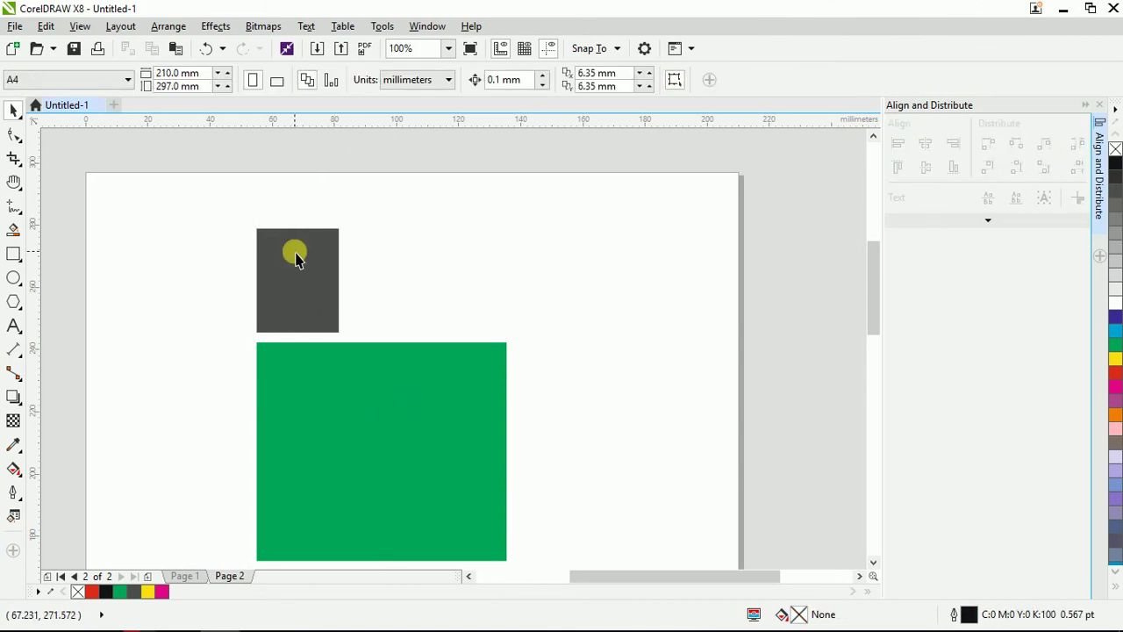
{"action": "left_click", "coordinate": [296, 254]}
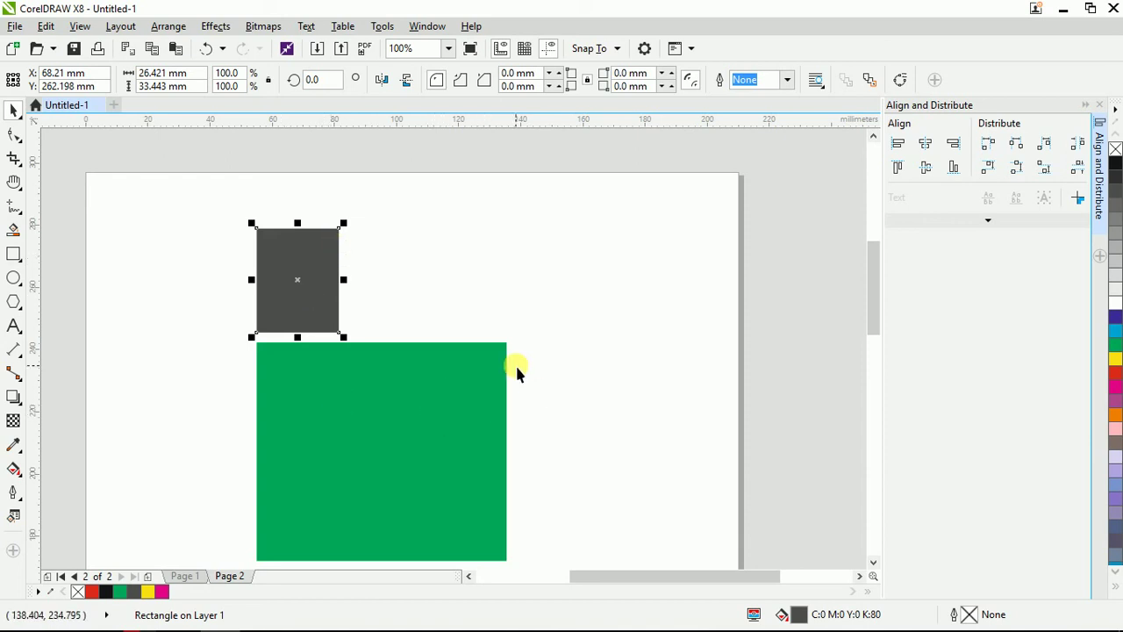
{"action": "left_click", "coordinate": [384, 393], "text": "shift"}
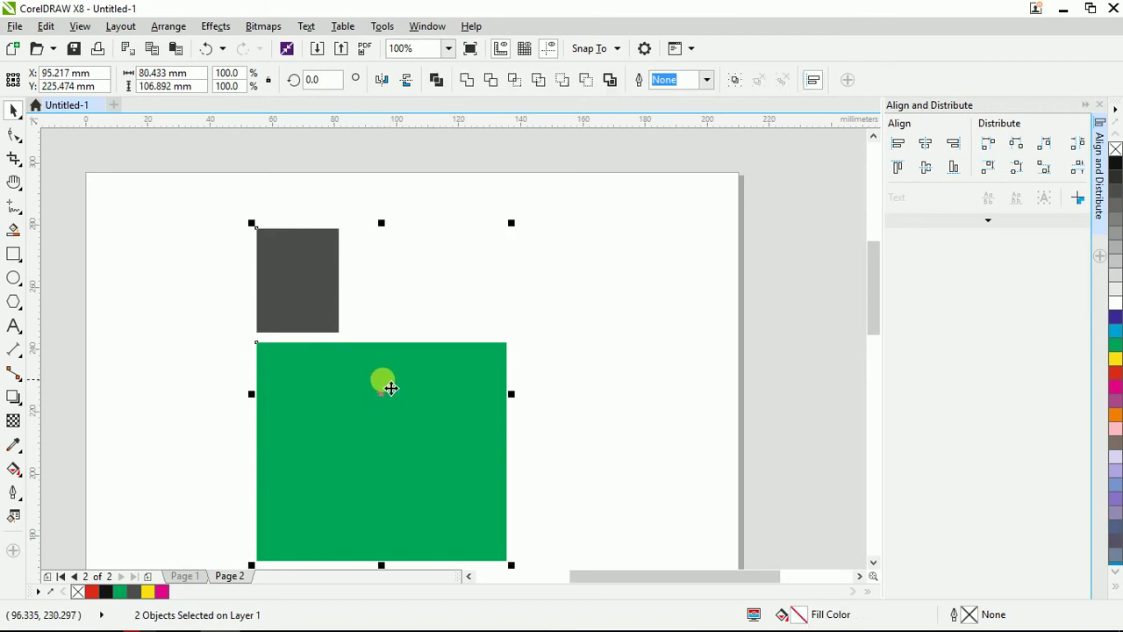
{"action": "left_click", "coordinate": [954, 145]}
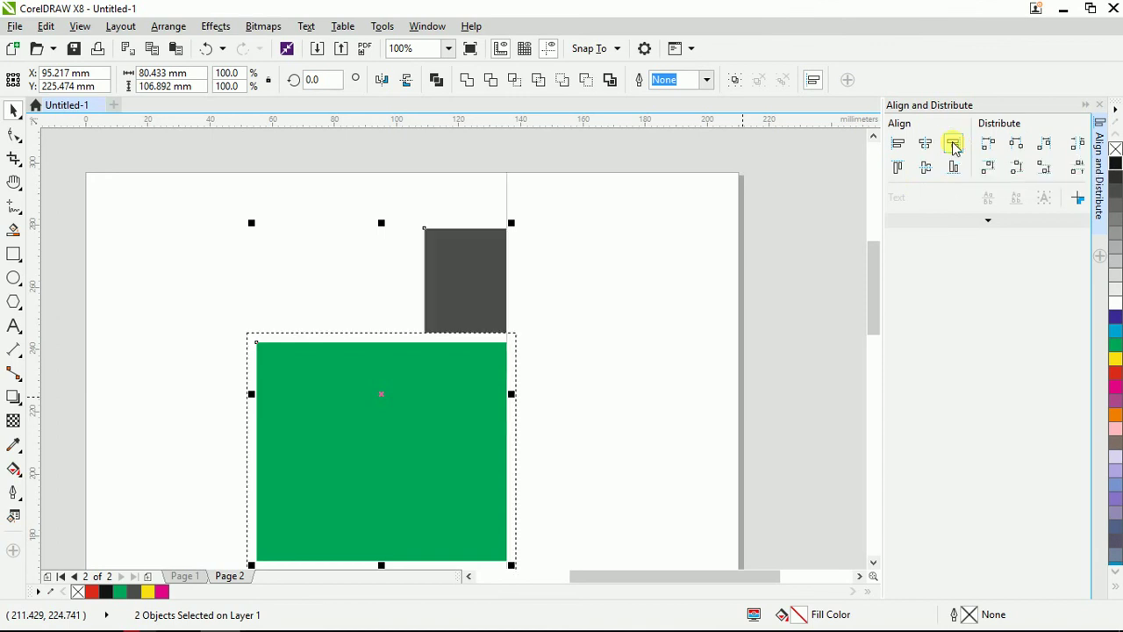
{"action": "scroll", "coordinate": [511, 261], "scroll_direction": "down", "scroll_amount": 2}
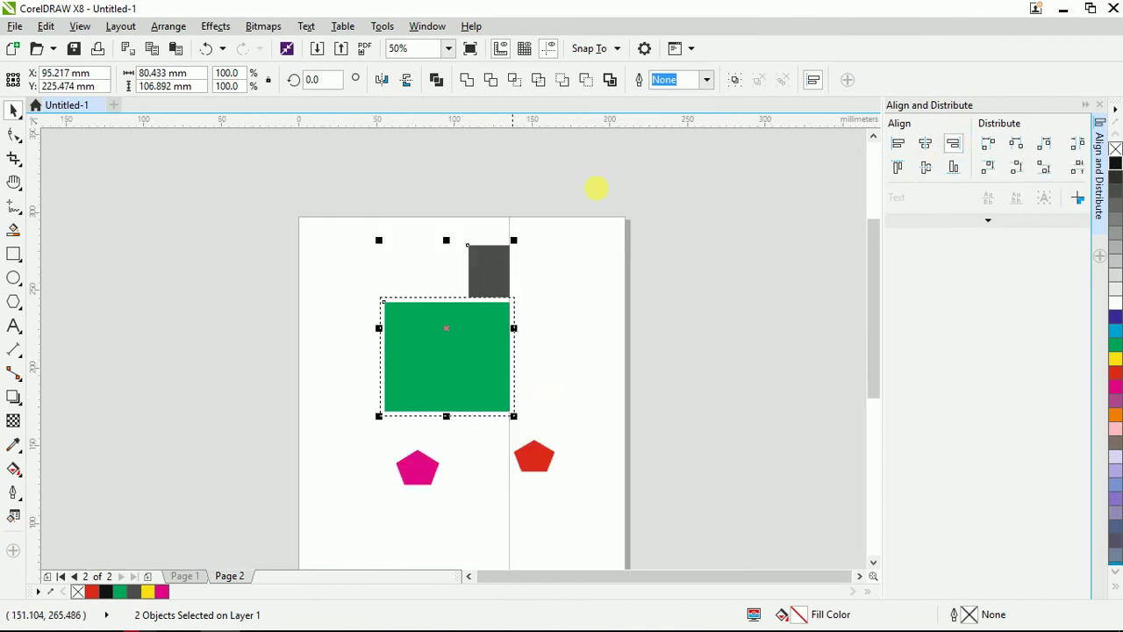
{"action": "left_click_drag", "start_coordinate": [531, 204], "coordinate": [372, 444]}
{"action": "scroll", "coordinate": [466, 333], "scroll_direction": "up", "scroll_amount": 2}
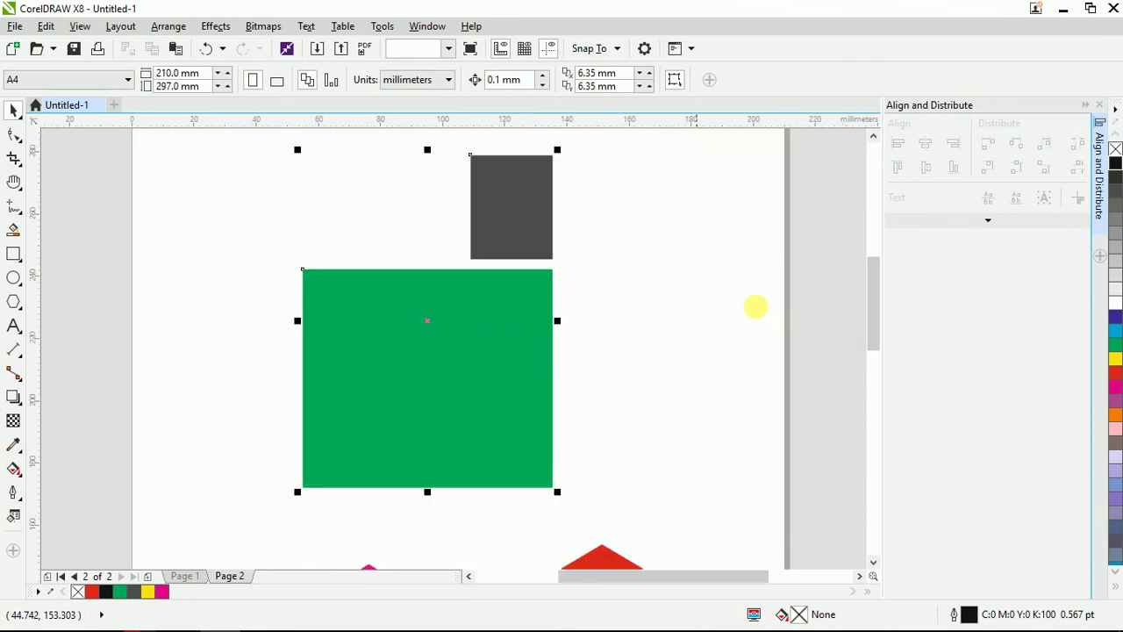
{"action": "left_click", "coordinate": [755, 307]}
- Reselect the dark gray and green rectangles and centre the gray one horizontally over the green one
{"action": "left_click", "coordinate": [547, 188]}
{"action": "left_click", "coordinate": [496, 347], "text": "shift"}
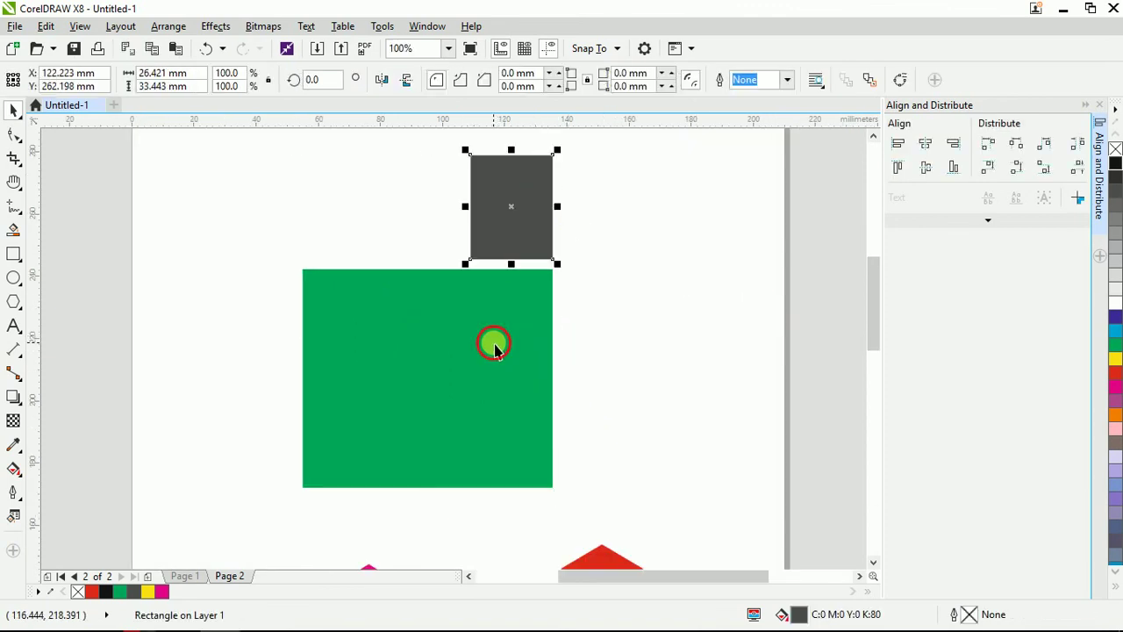
{"action": "left_click", "coordinate": [930, 148]}
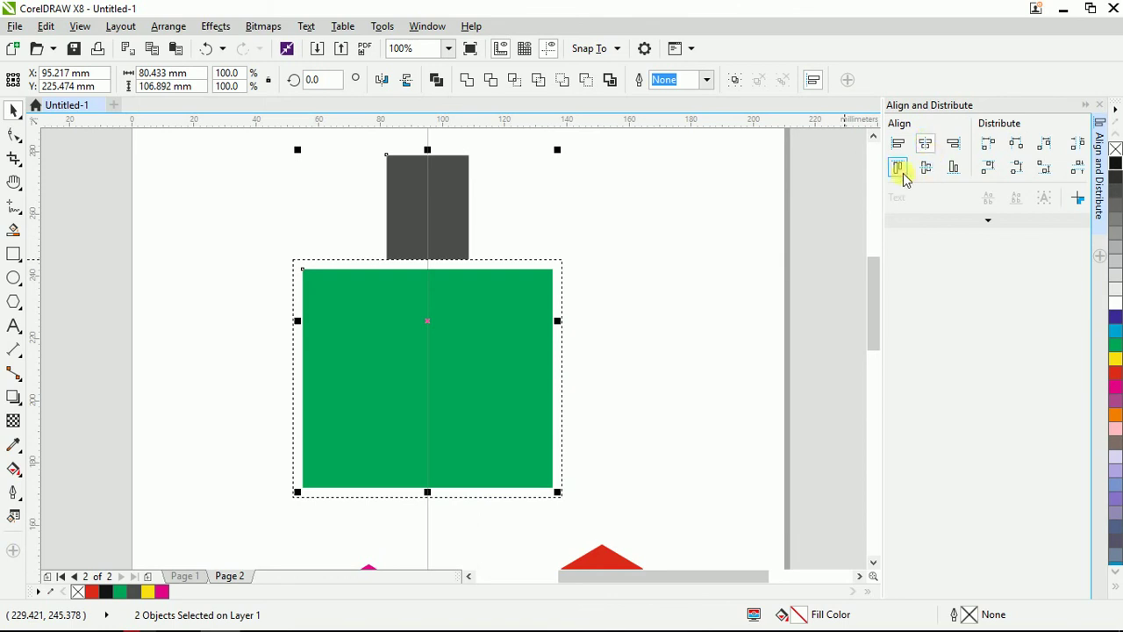
- Demonstrate the top, vertical centre and bottom alignments of the dark gray rectangle against the green one, in that order
{"action": "left_click", "coordinate": [899, 167]}
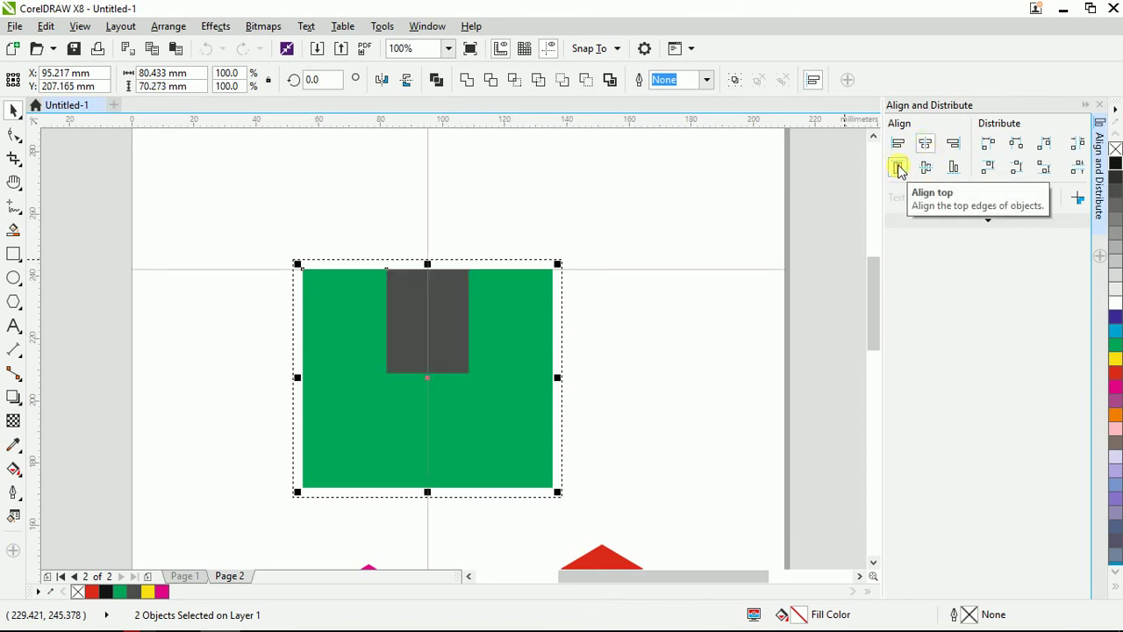
{"action": "left_click", "coordinate": [925, 169]}
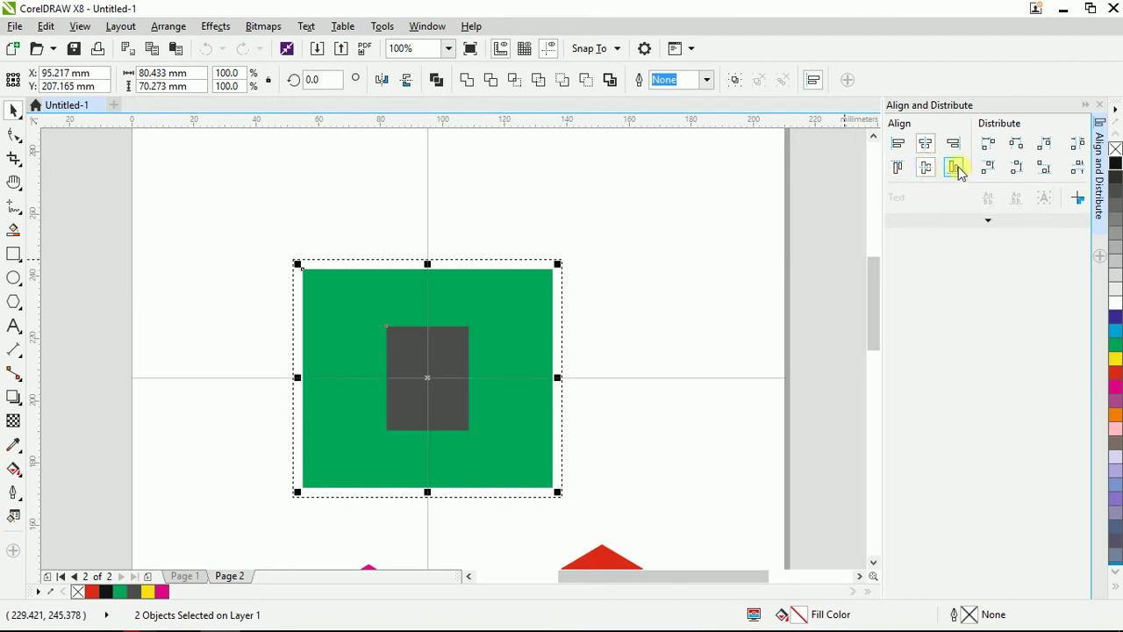
{"action": "left_click", "coordinate": [955, 168]}
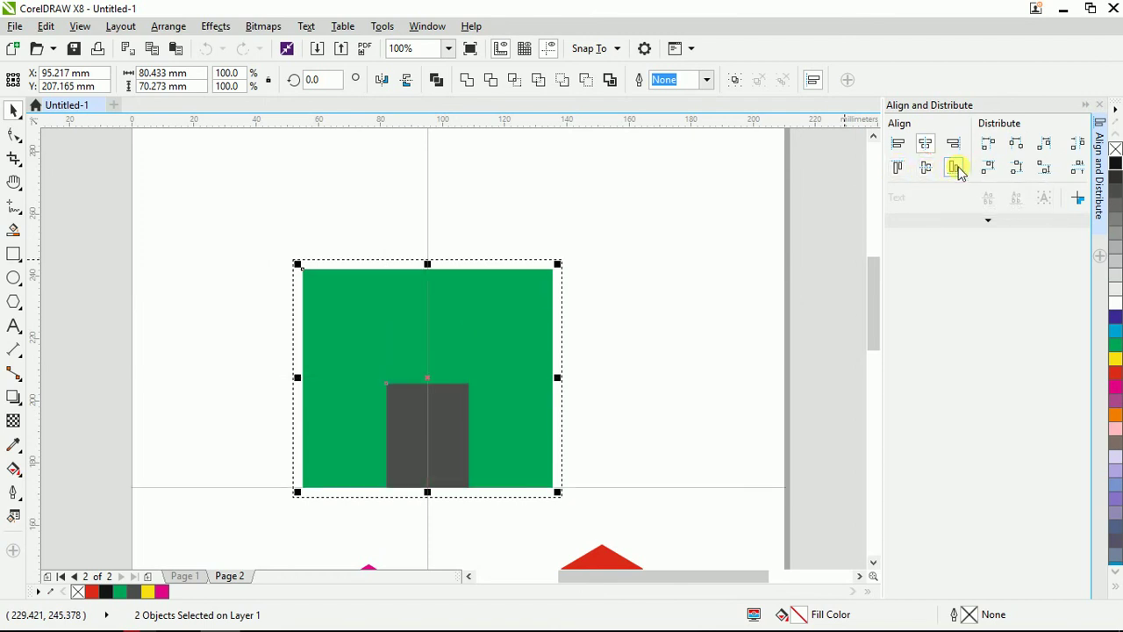
- Align the dark gray rectangle to the green one's left and right edges in turn, finishing centred both horizontally and vertically
{"action": "left_click", "coordinate": [902, 147]}
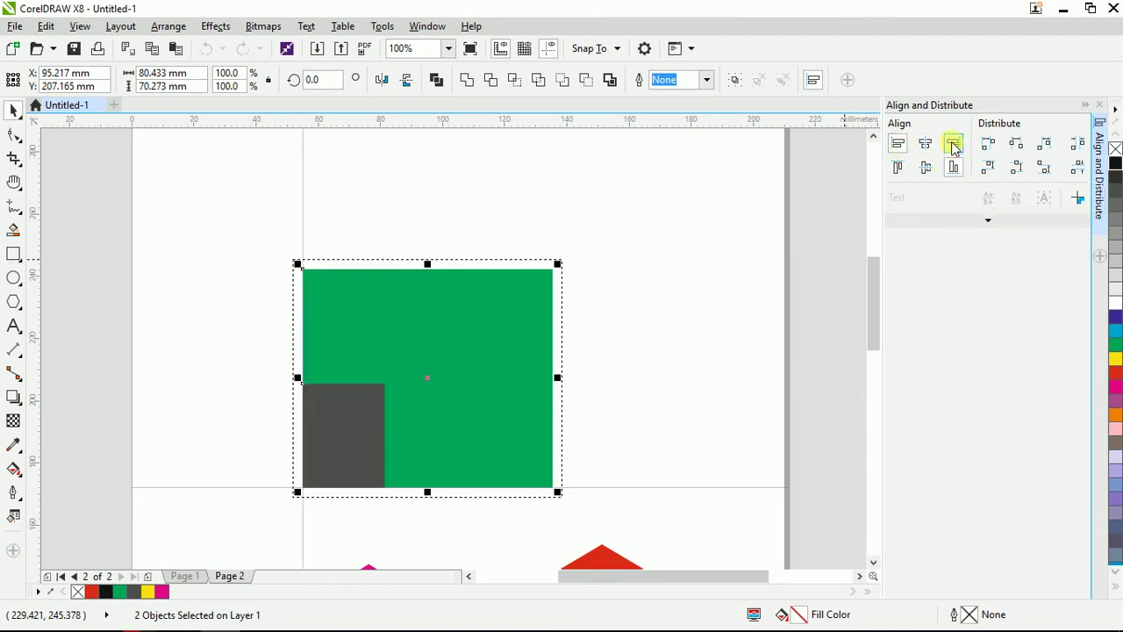
{"action": "left_click", "coordinate": [954, 146]}
{"action": "left_click", "coordinate": [928, 145]}
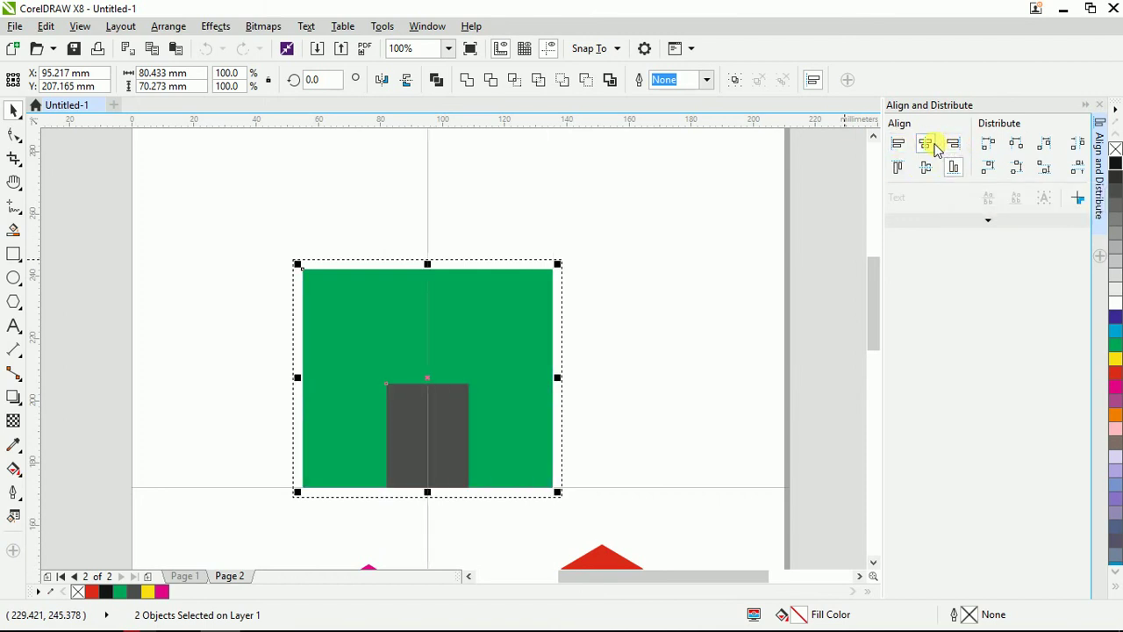
{"action": "left_click", "coordinate": [928, 167]}
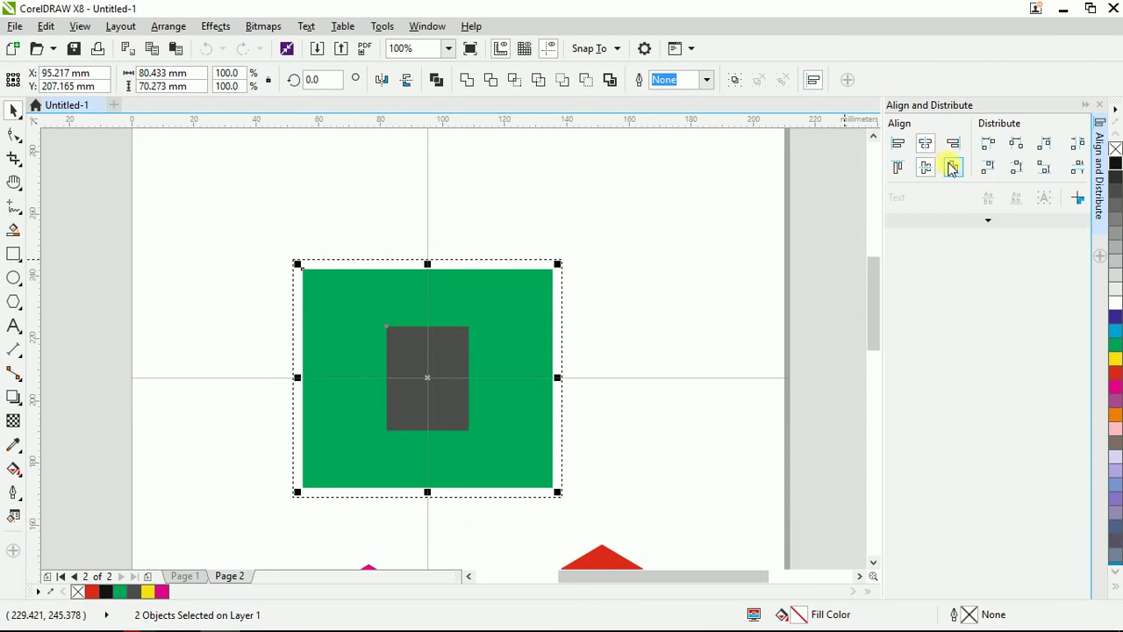
- With vertical centring kept, align the dark gray rectangle left, right and back to the green rectangle's horizontal centre
{"action": "left_click", "coordinate": [898, 145]}
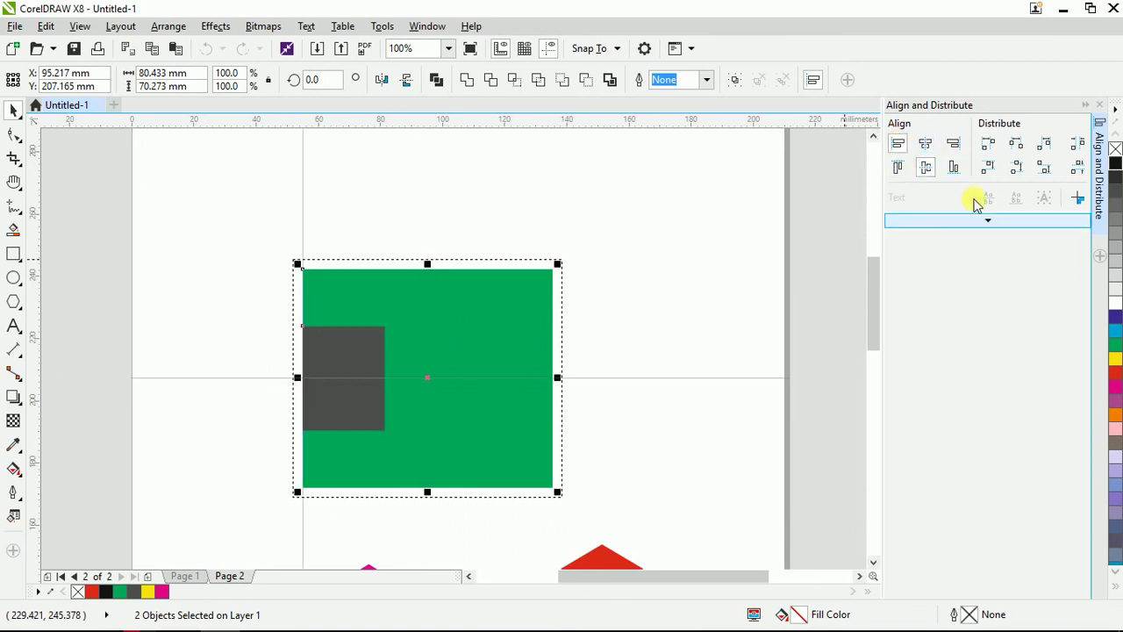
{"action": "left_click", "coordinate": [955, 146]}
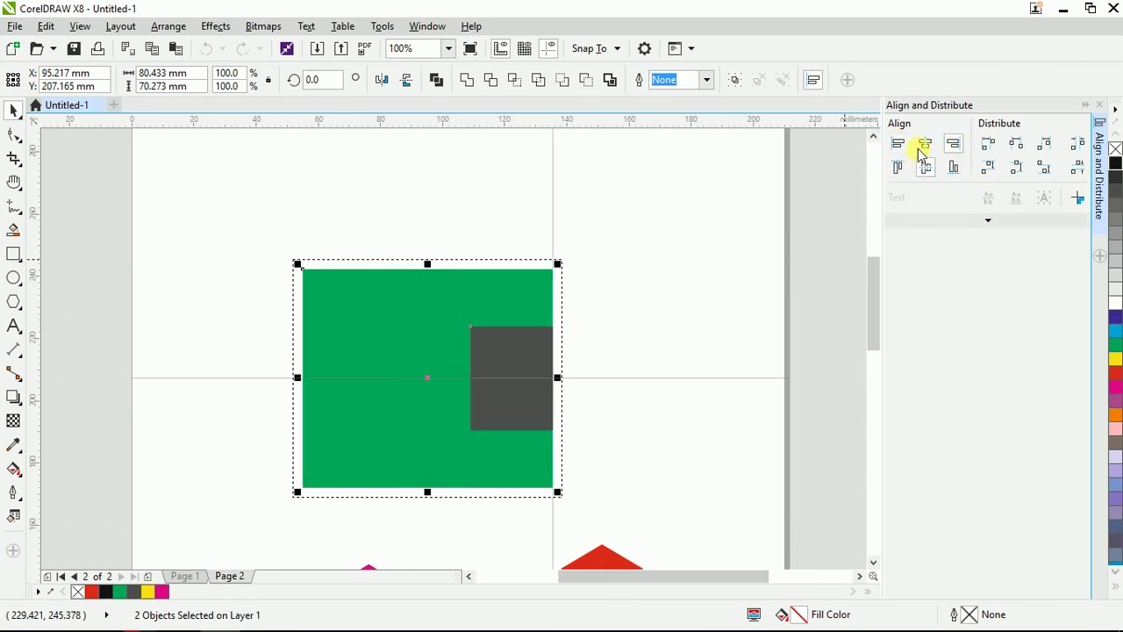
{"action": "left_click", "coordinate": [926, 145]}
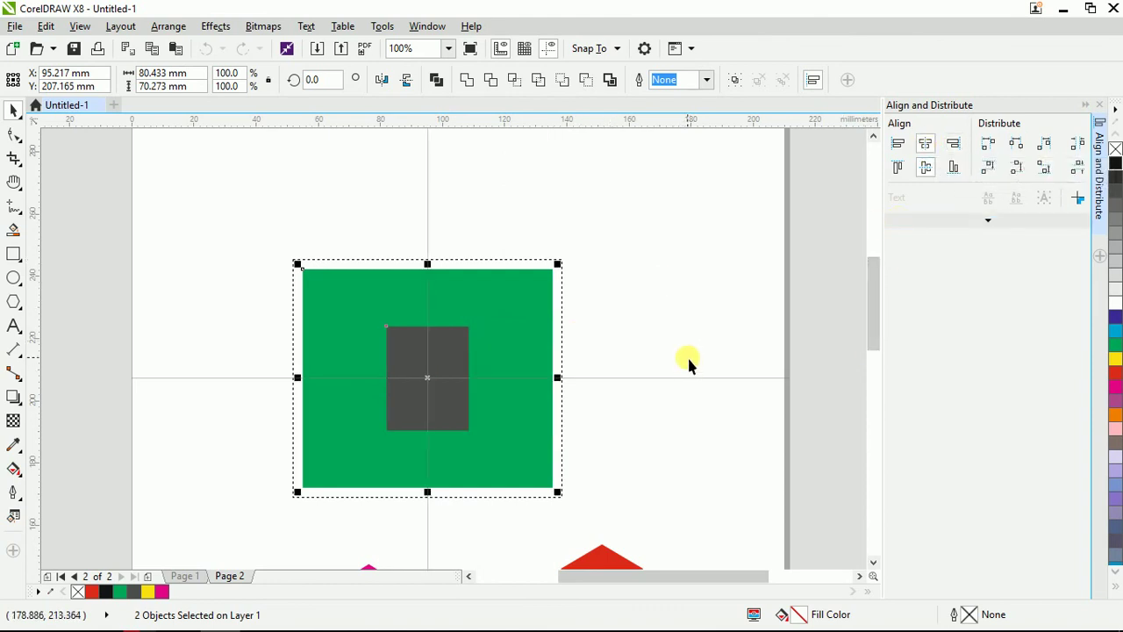
- Move the dark gray rectangle by hand about 5 mm left of the green rectangle's centre and select both
{"action": "scroll", "coordinate": [556, 309], "scroll_direction": "down", "scroll_amount": 2}
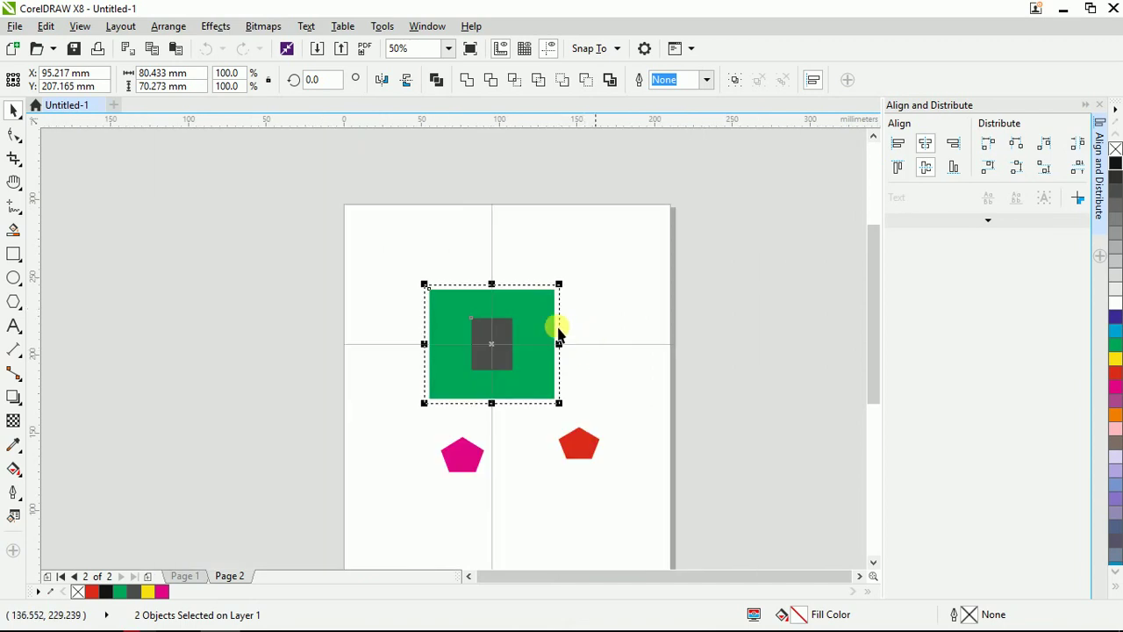
{"action": "scroll", "coordinate": [553, 329], "scroll_direction": "up", "scroll_amount": 2}
{"action": "left_click", "coordinate": [422, 321]}
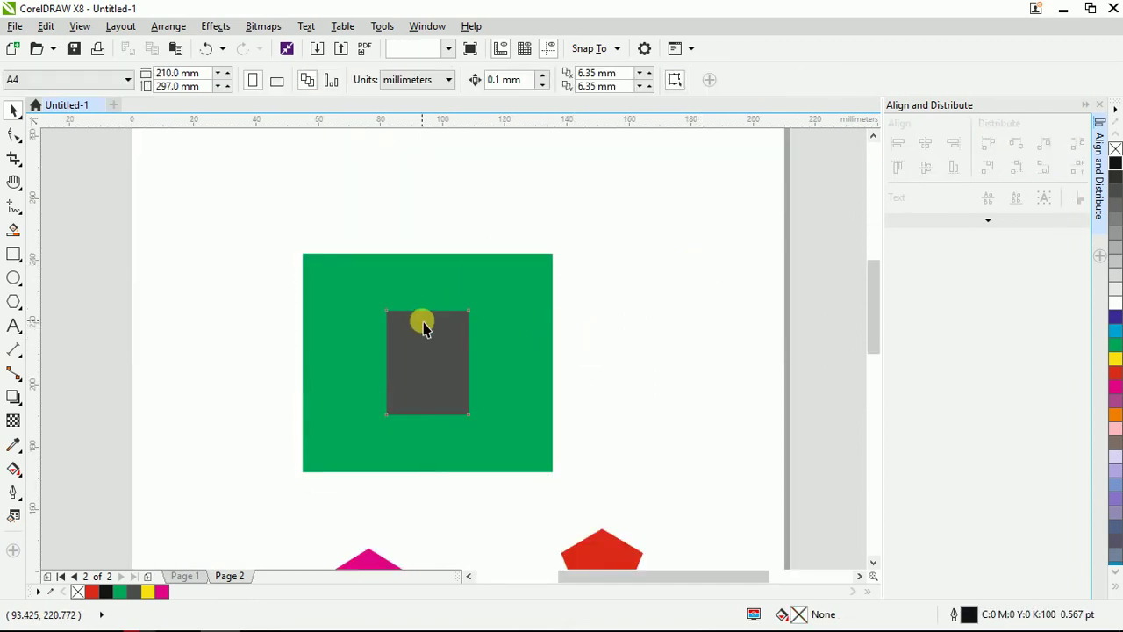
{"action": "left_click_drag", "start_coordinate": [444, 359], "coordinate": [422, 351]}
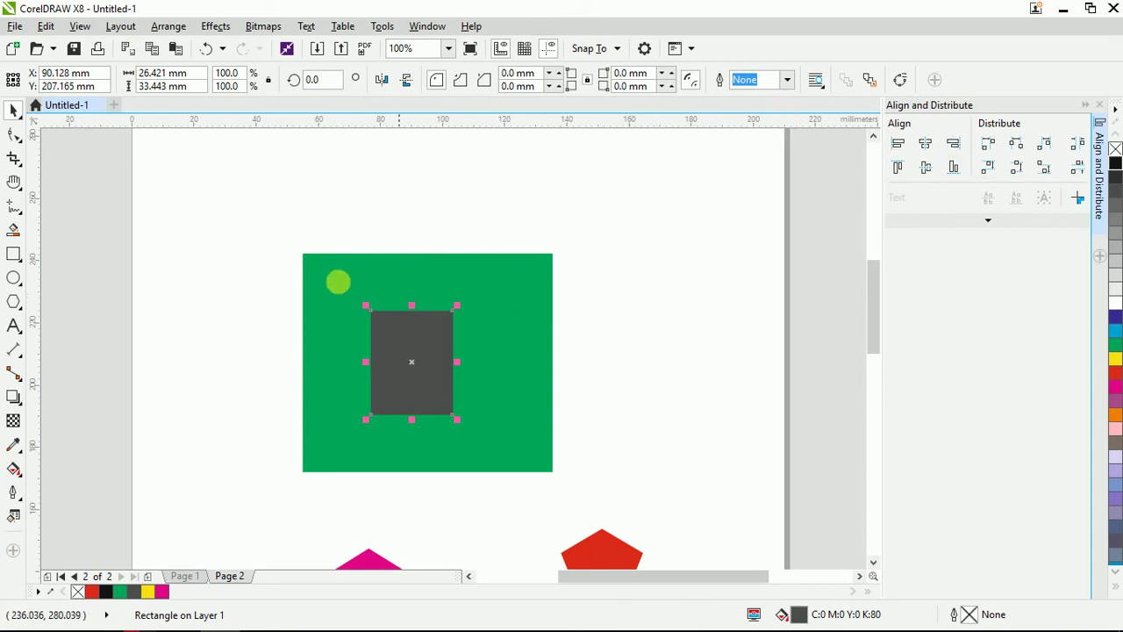
{"action": "left_click_drag", "start_coordinate": [257, 203], "coordinate": [630, 477]}
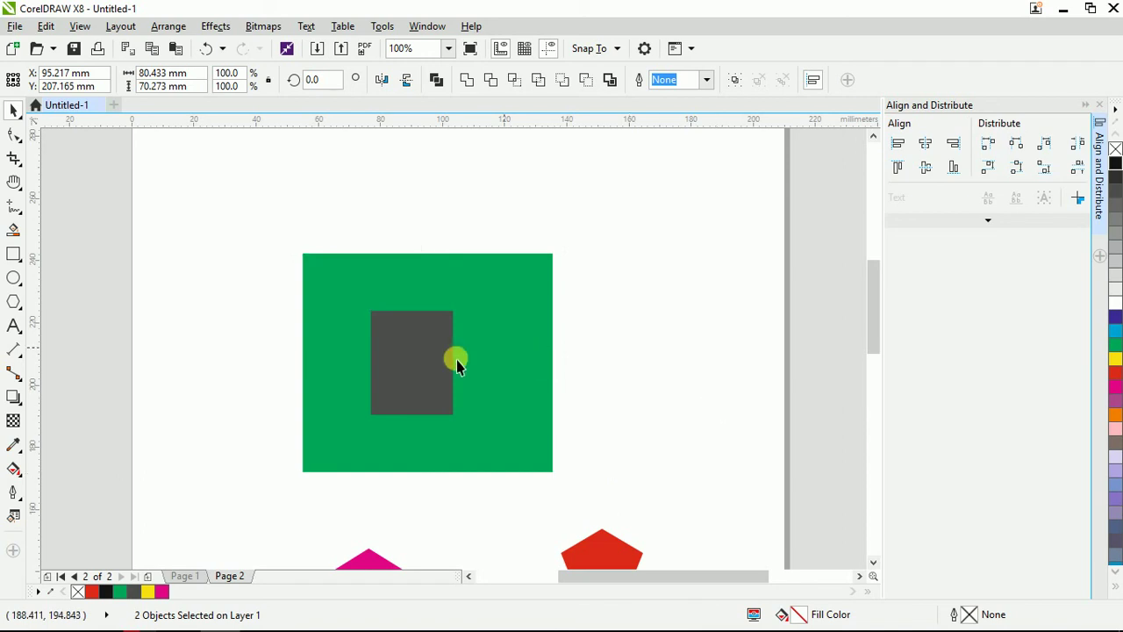
- Move the dark gray rectangle above the left half of the green rectangle, leaving a gap, and select both
{"action": "left_click", "coordinate": [411, 354]}
{"action": "left_click_drag", "start_coordinate": [411, 354], "coordinate": [368, 167]}
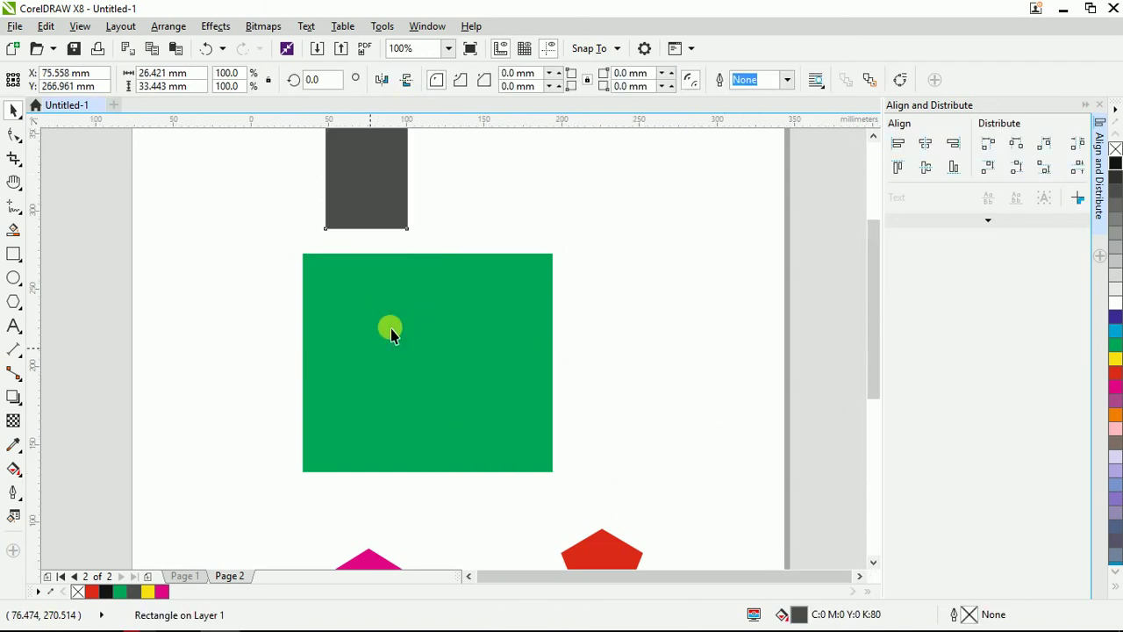
{"action": "scroll", "coordinate": [369, 290], "scroll_direction": "down", "scroll_amount": 3}
{"action": "scroll", "coordinate": [332, 272], "scroll_direction": "up", "scroll_amount": 1}
{"action": "left_click_drag", "start_coordinate": [332, 263], "coordinate": [549, 488]}
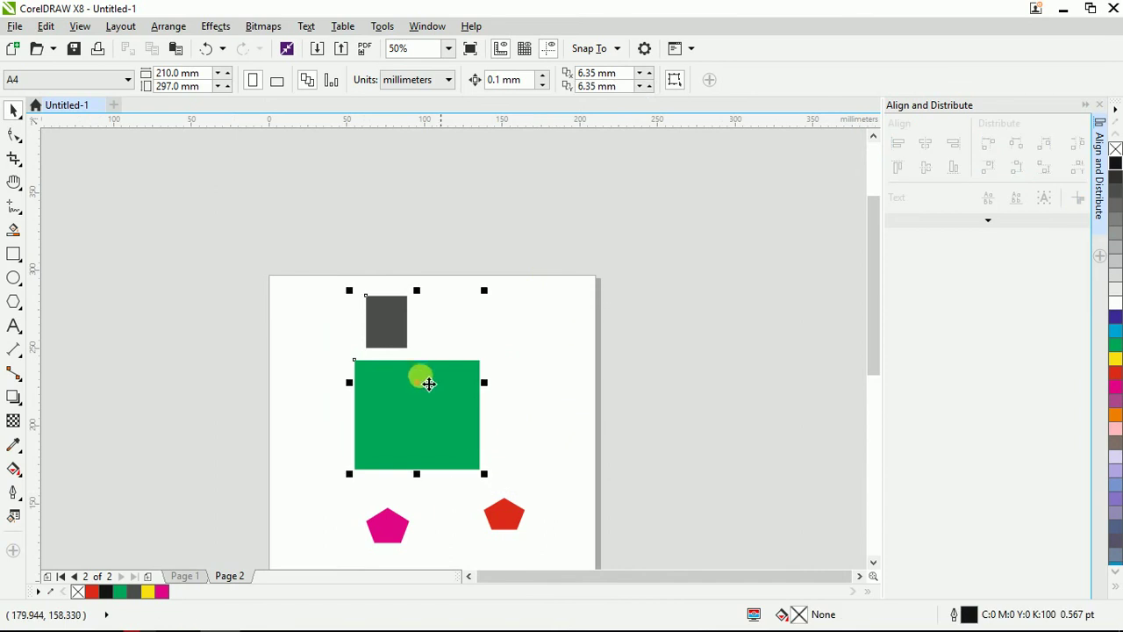
{"action": "scroll", "coordinate": [426, 381], "scroll_direction": "up", "scroll_amount": 1}
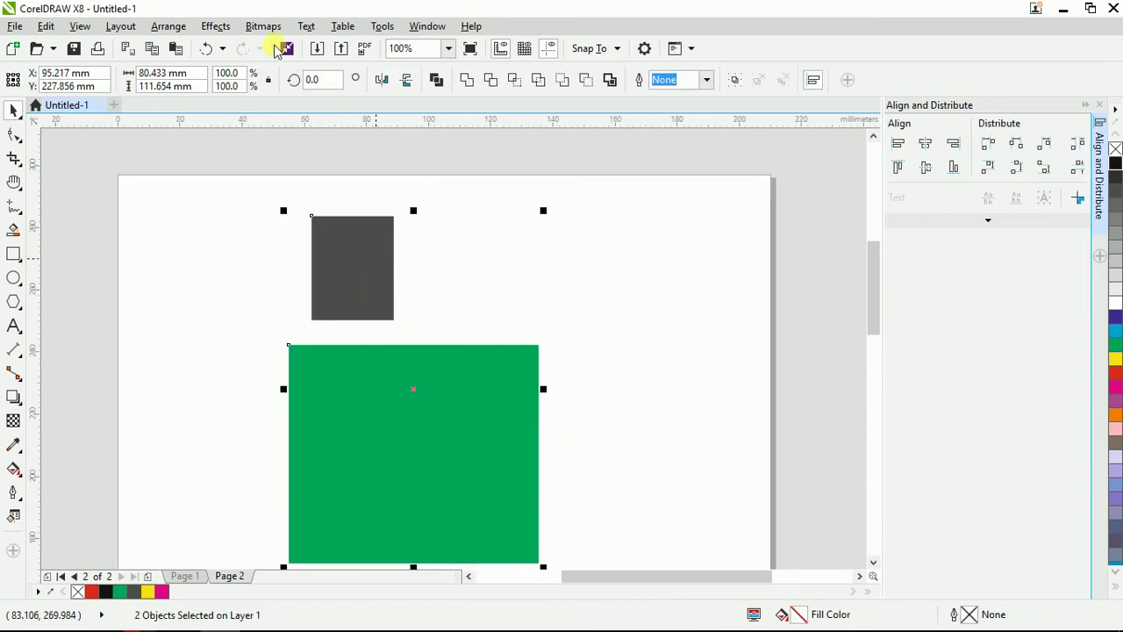
- Review the Align and Distribute commands and the letters assigned to them
{"action": "left_click", "coordinate": [172, 28]}
{"action": "mouse_move", "coordinate": [189, 72]}
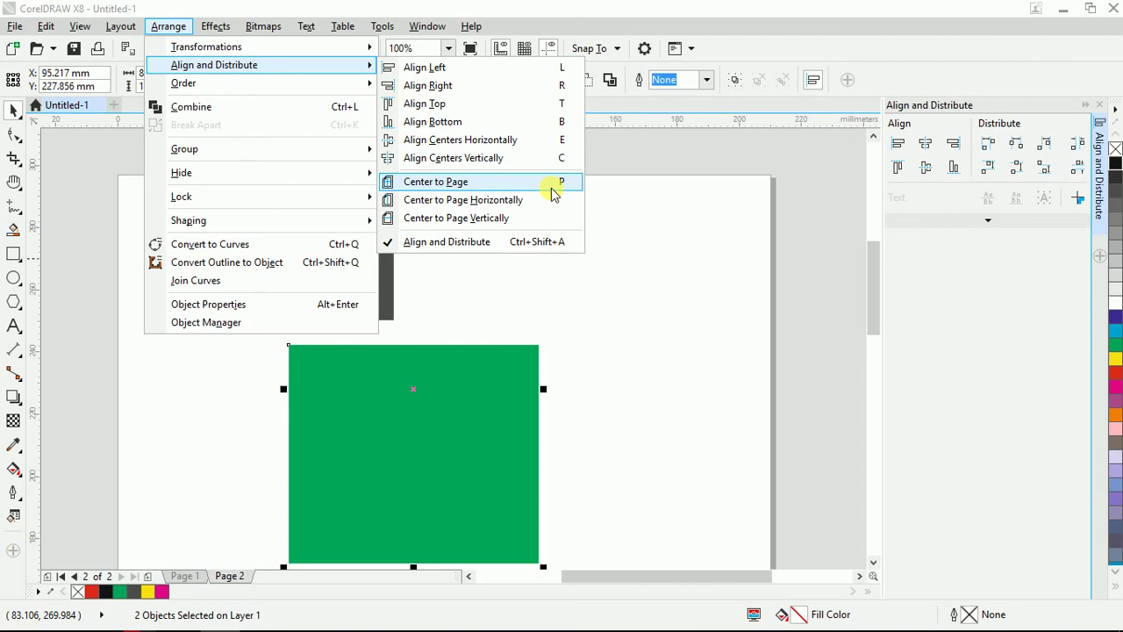
{"action": "left_click", "coordinate": [722, 251]}
- Reselect the dark gray and green rectangles and apply Align Centers Vertically to them
{"action": "scroll", "coordinate": [649, 205], "scroll_direction": "down", "scroll_amount": 3}
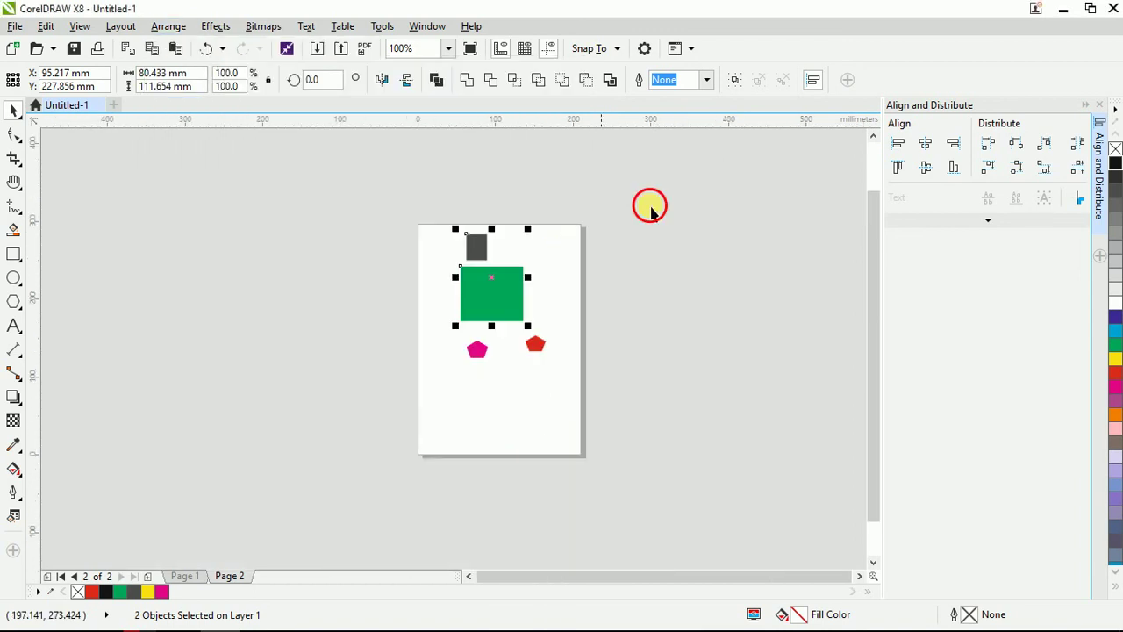
{"action": "scroll", "coordinate": [468, 323], "scroll_direction": "up", "scroll_amount": 2}
{"action": "left_click", "coordinate": [414, 248]}
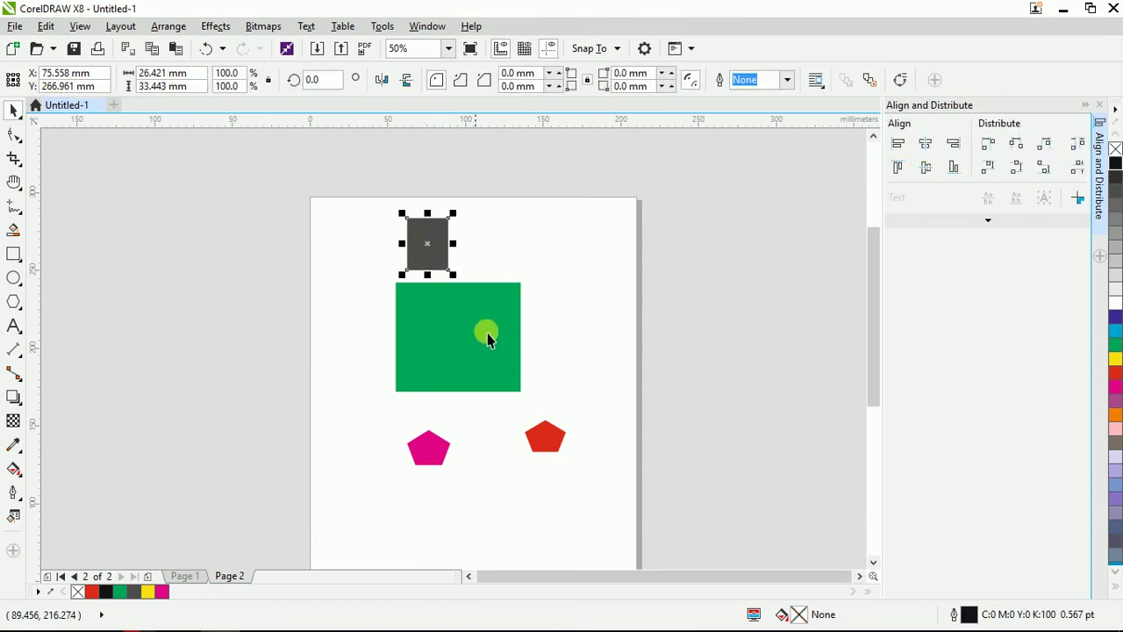
{"action": "left_click", "coordinate": [448, 316], "text": "shift"}
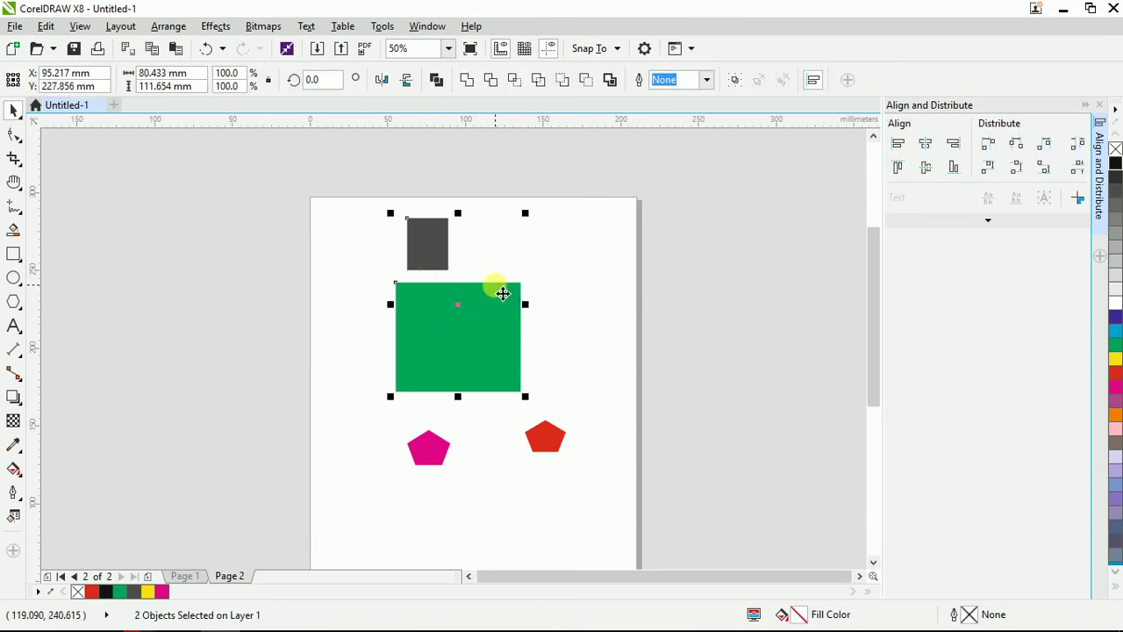
{"action": "key", "text": "c"}
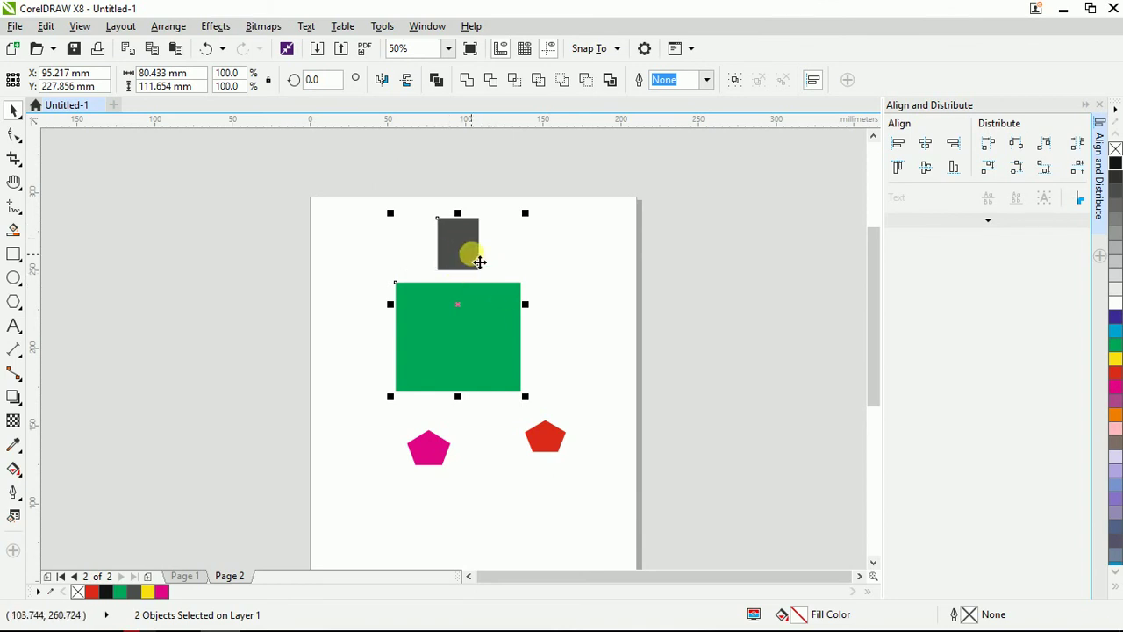
- Apply Align Right, Align Left, Align Bottom and Align Top in turn to the dark gray and green rectangles
{"action": "key", "text": "r"}
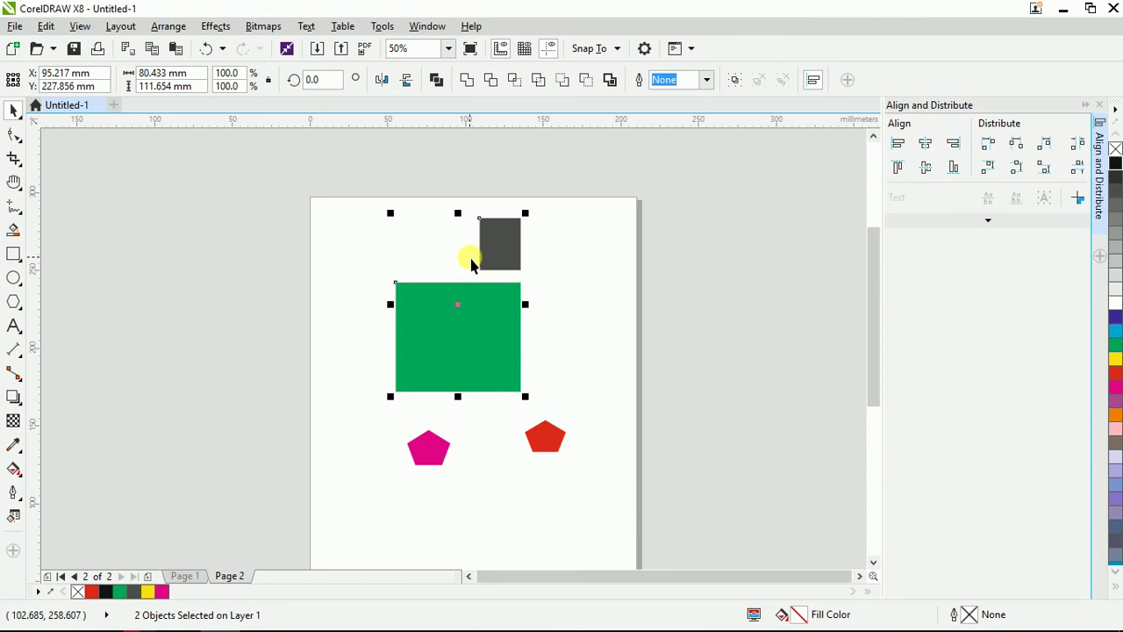
{"action": "key", "text": "l"}
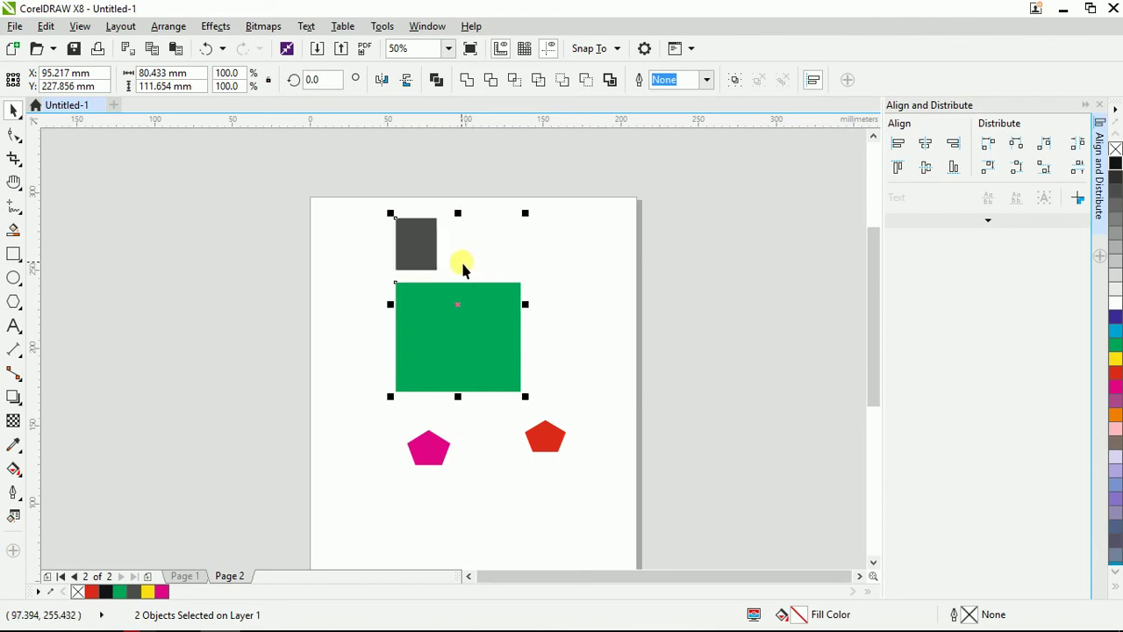
{"action": "key", "text": "b"}
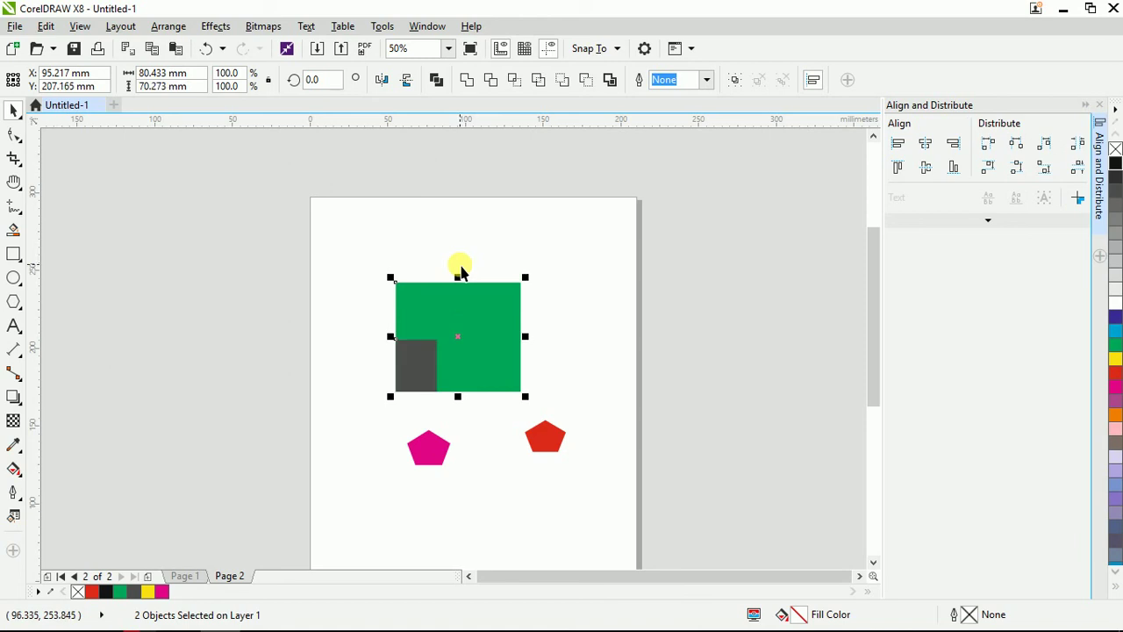
{"action": "key", "text": "t"}
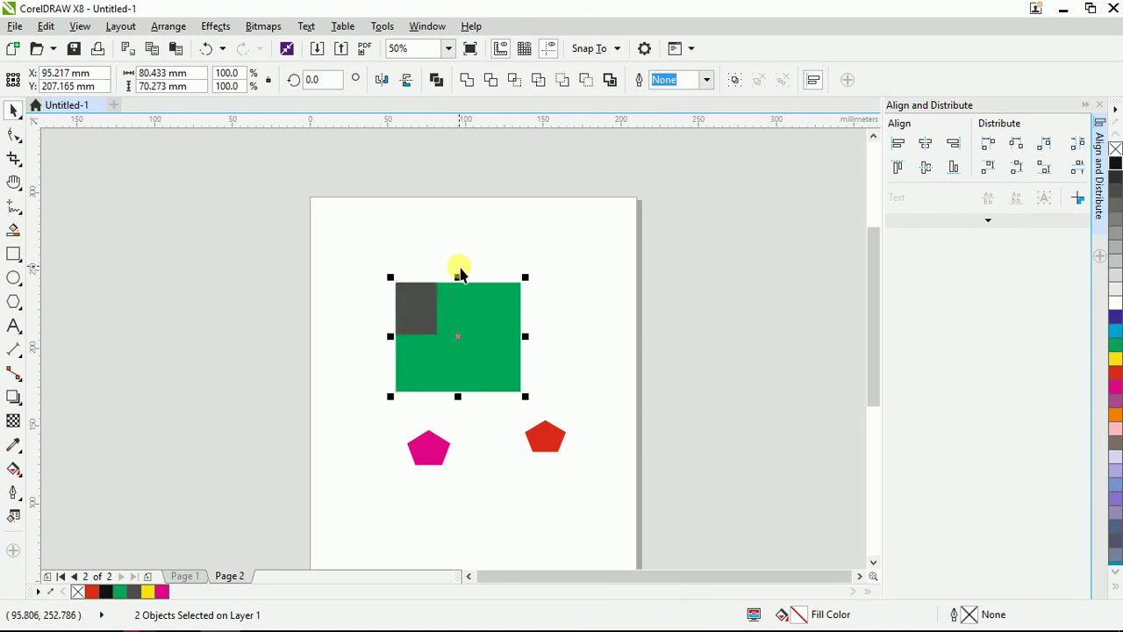
- Apply Align Centers Horizontally and Align Centers Vertically to the dark gray and green rectangles
{"action": "key", "text": "e"}
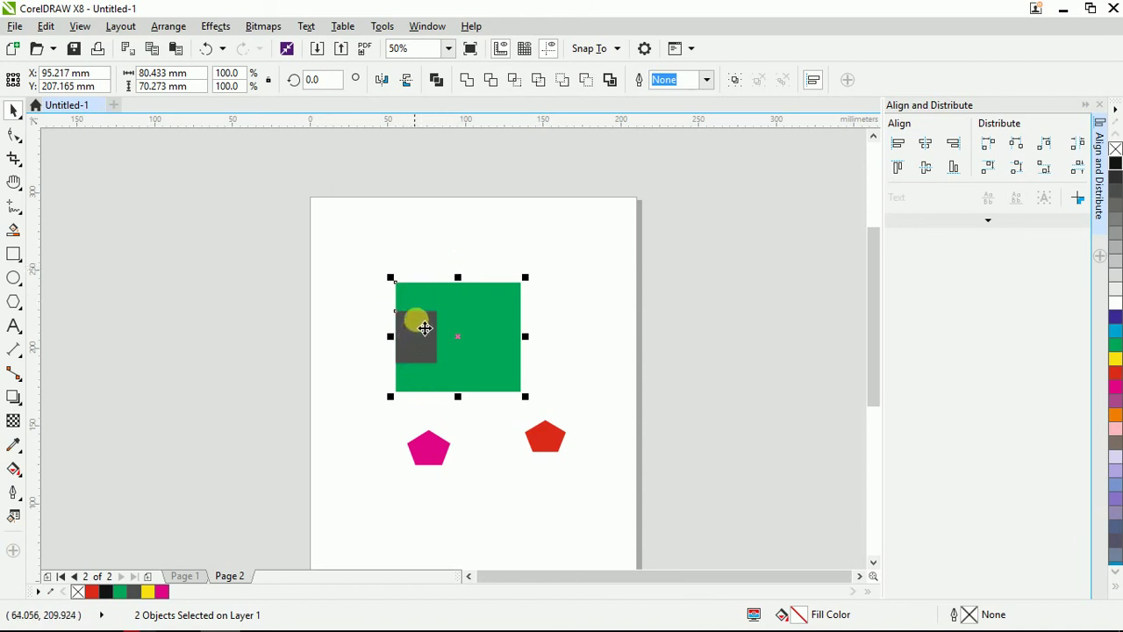
{"action": "key", "text": "c"}
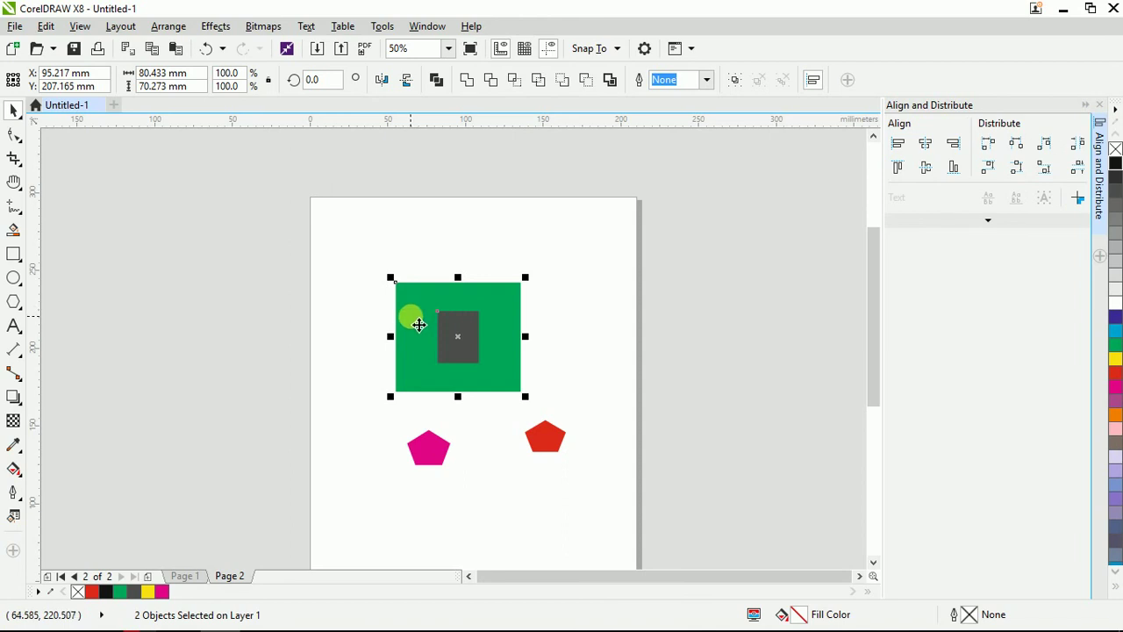
{"action": "left_click", "coordinate": [594, 274]}
- Move the dark gray rectangle above the green one's right edge, and realign both rectangles' centers vertically and horizontally
{"action": "left_click_drag", "start_coordinate": [454, 355], "coordinate": [516, 245]}
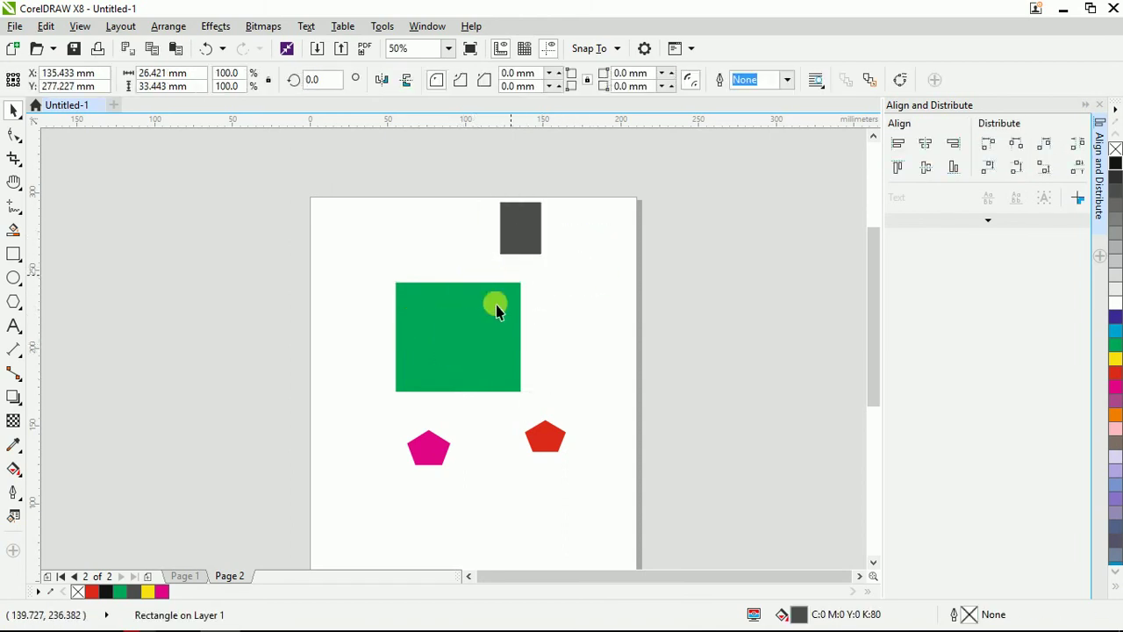
{"action": "left_click", "coordinate": [447, 313]}
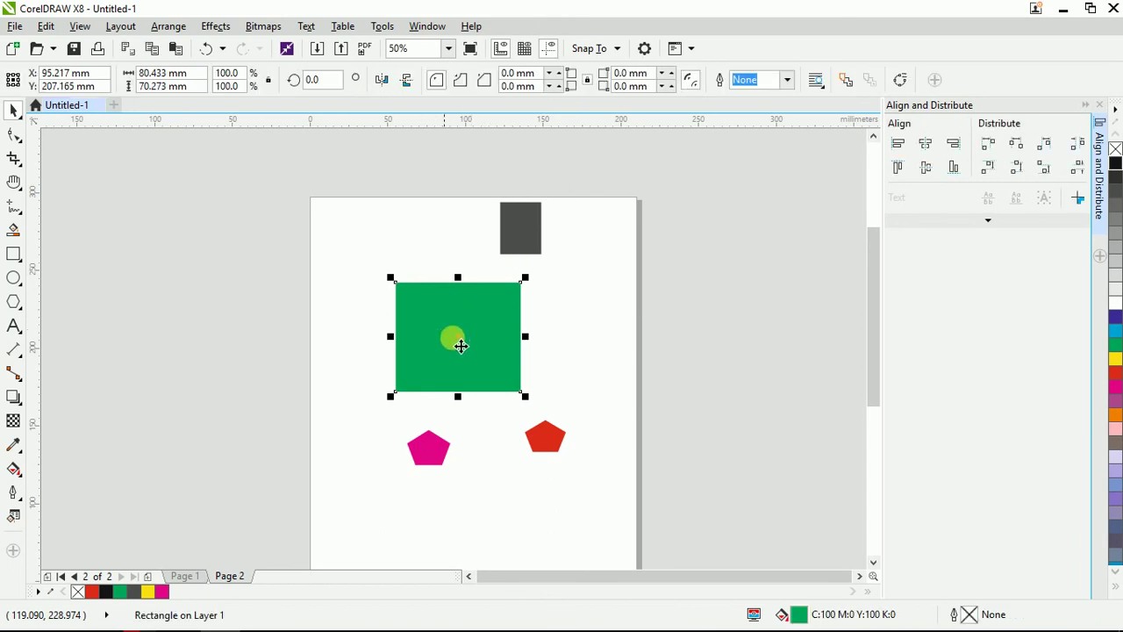
{"action": "left_click", "coordinate": [525, 232], "text": "shift"}
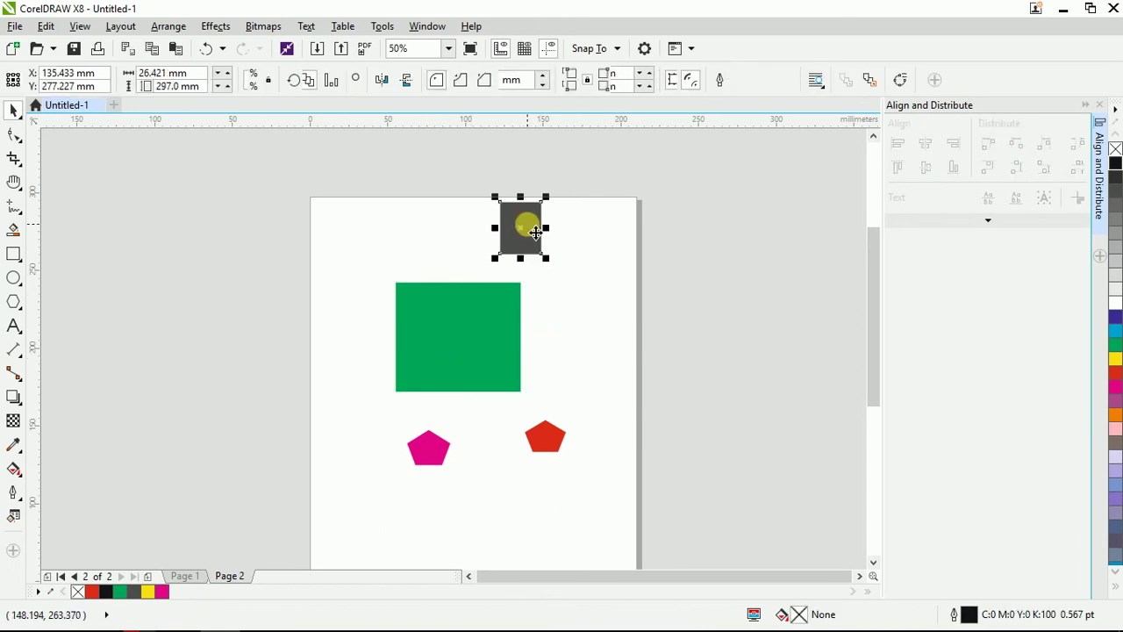
{"action": "left_click", "coordinate": [453, 307], "text": "shift"}
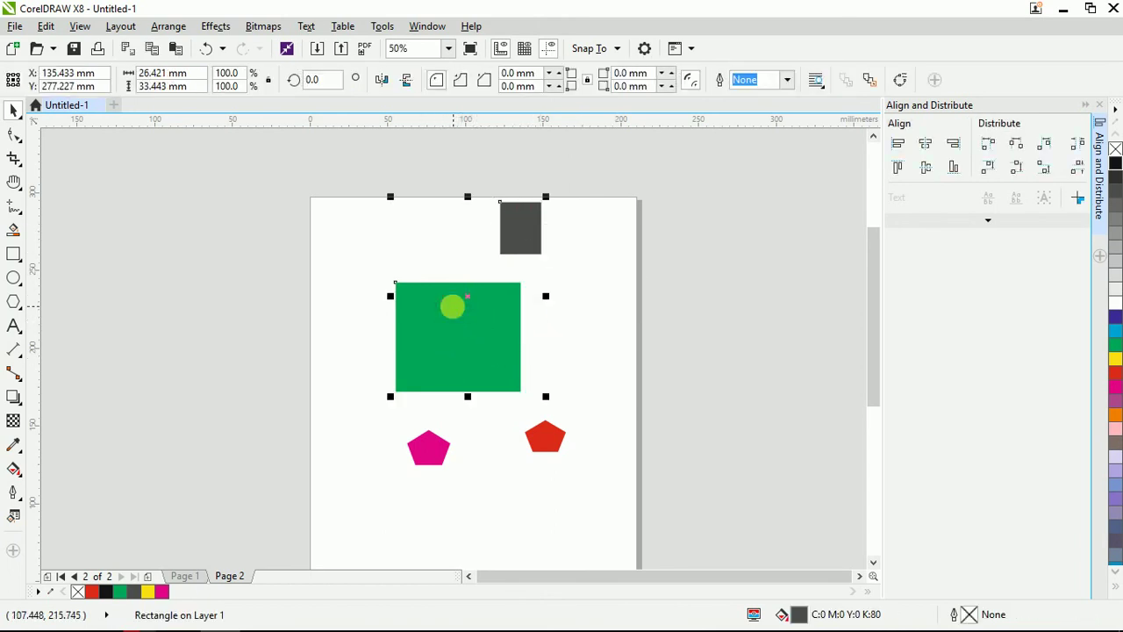
{"action": "key", "text": "c"}
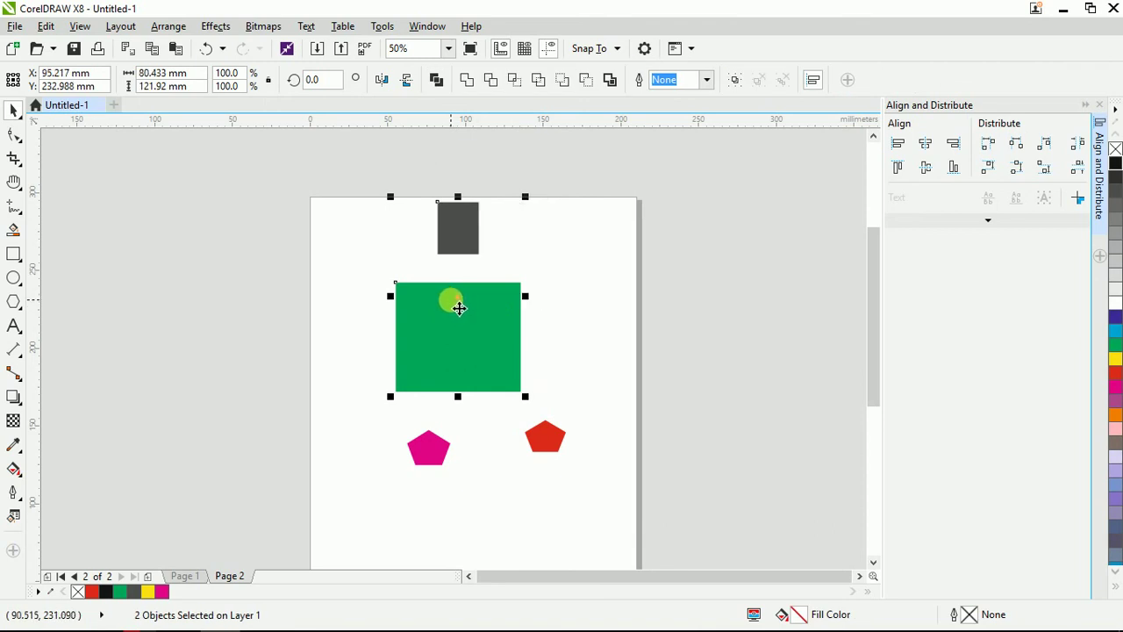
{"action": "key", "text": "e"}
{"action": "scroll", "coordinate": [476, 413], "scroll_direction": "up", "scroll_amount": 1}
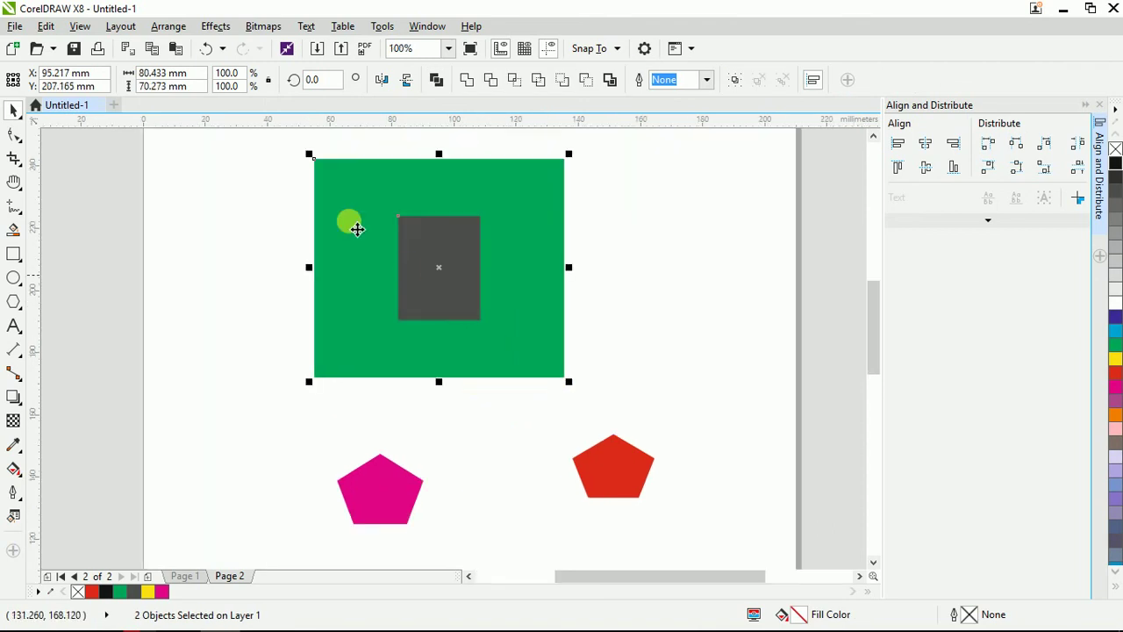
- Move the two centered rectangles up toward the top of the page and delete the pink and red pentagons
{"action": "left_click_drag", "start_coordinate": [346, 225], "coordinate": [481, 291]}
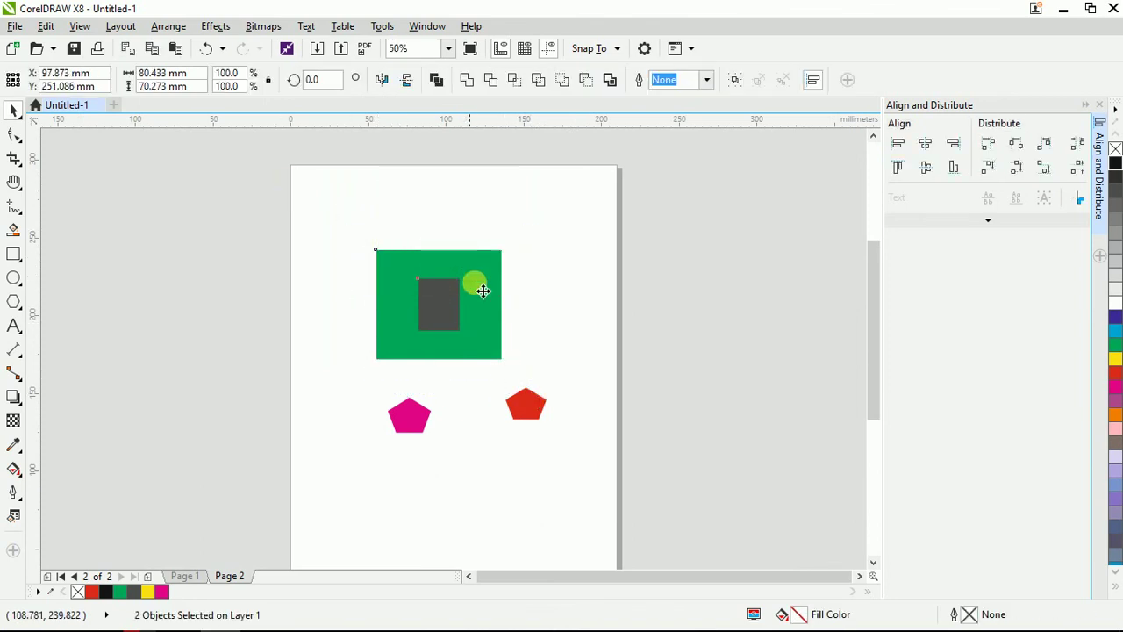
{"action": "scroll", "coordinate": [465, 292], "scroll_direction": "down", "scroll_amount": 2}
{"action": "left_click_drag", "start_coordinate": [527, 323], "coordinate": [403, 378]}
{"action": "key", "text": "Delete"}
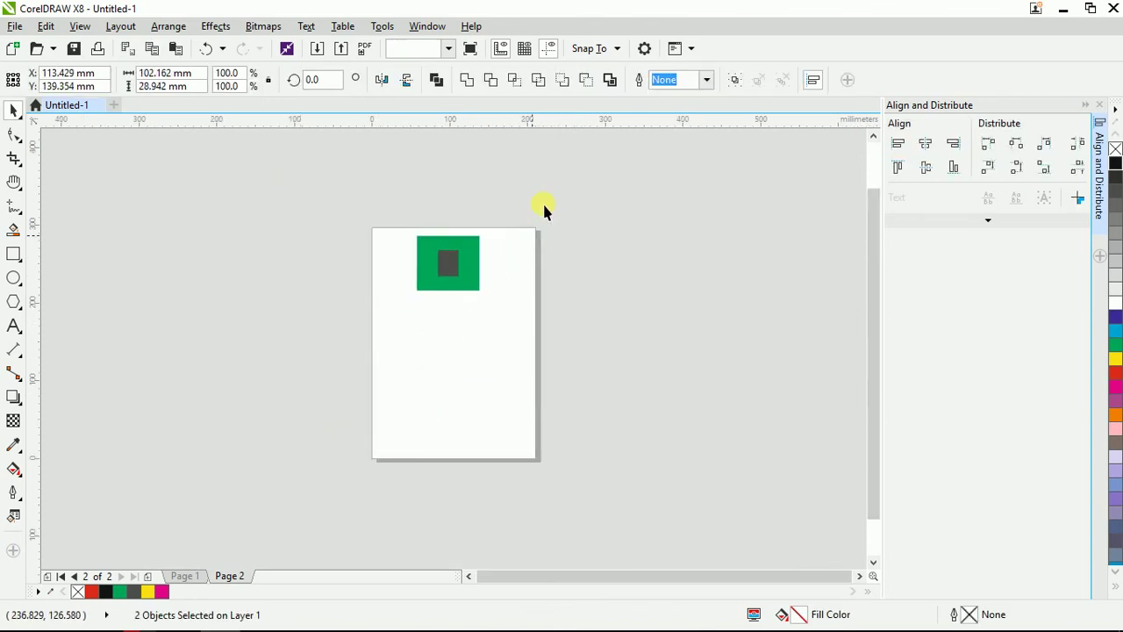
- Move the green and dark gray rectangles together onto the empty area to the right of the page
{"action": "left_click_drag", "start_coordinate": [544, 204], "coordinate": [400, 303]}
{"action": "key", "text": "ctrl+z"}
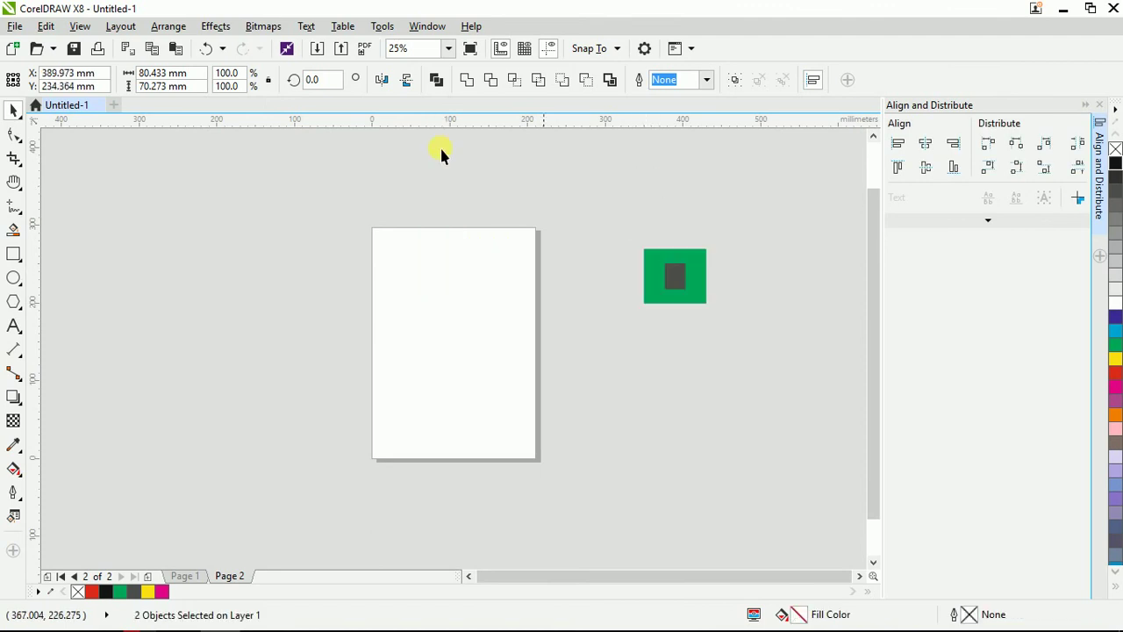
{"action": "key", "text": "Escape"}
- Review the Center to Page command and its assigned letter with both rectangles selected
{"action": "left_click", "coordinate": [215, 26]}
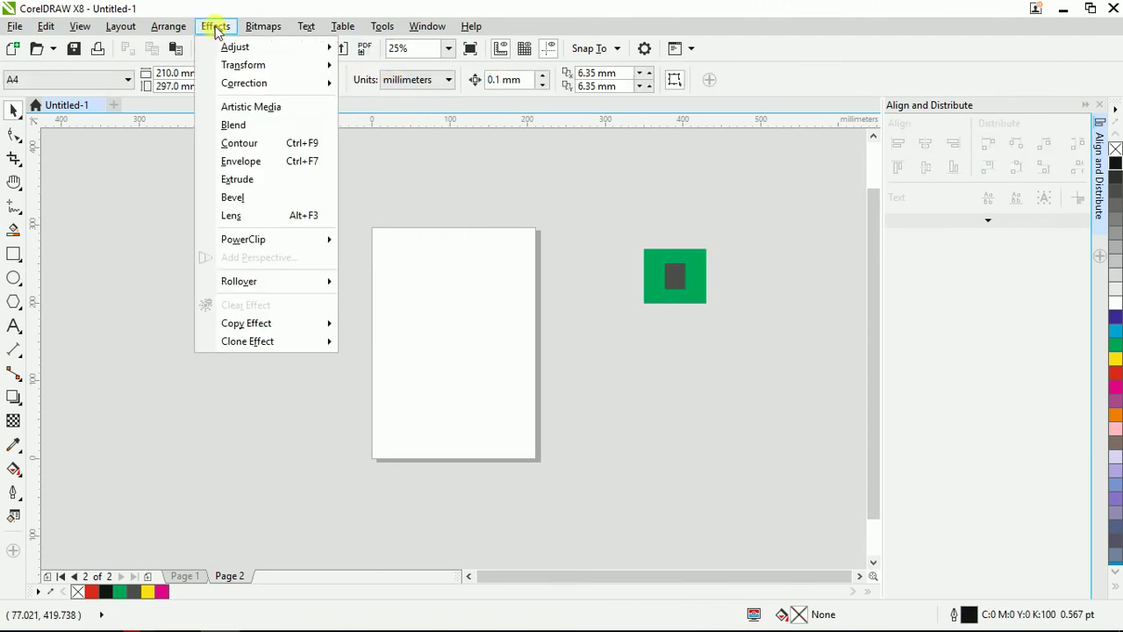
{"action": "mouse_move", "coordinate": [174, 33]}
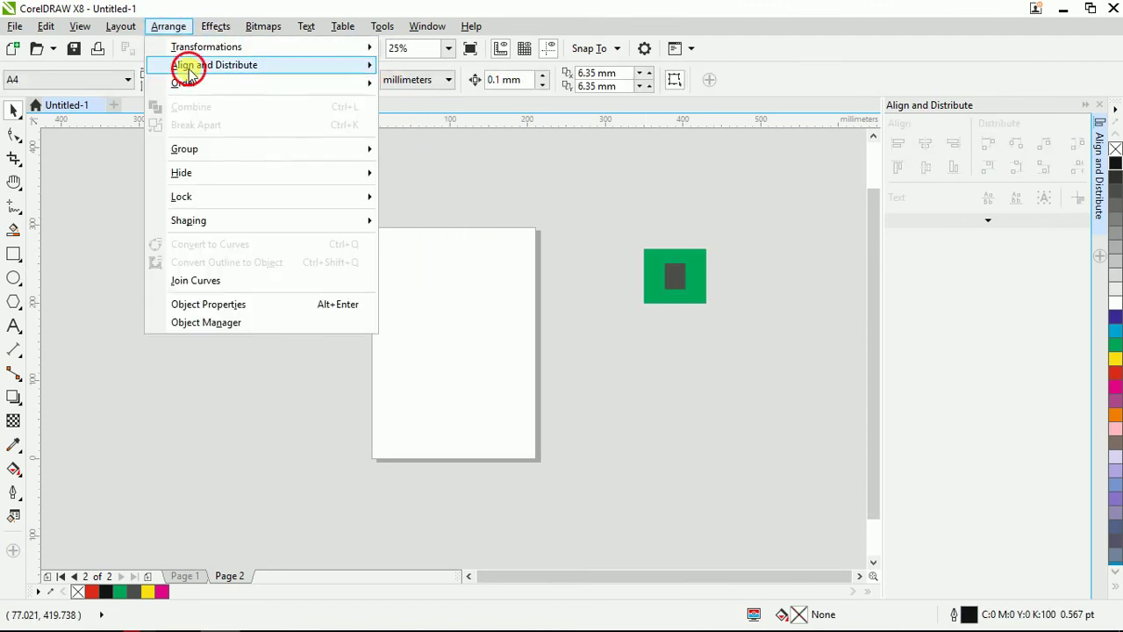
{"action": "mouse_move", "coordinate": [268, 70]}
{"action": "key", "text": "Escape"}
{"action": "key", "text": "Escape"}
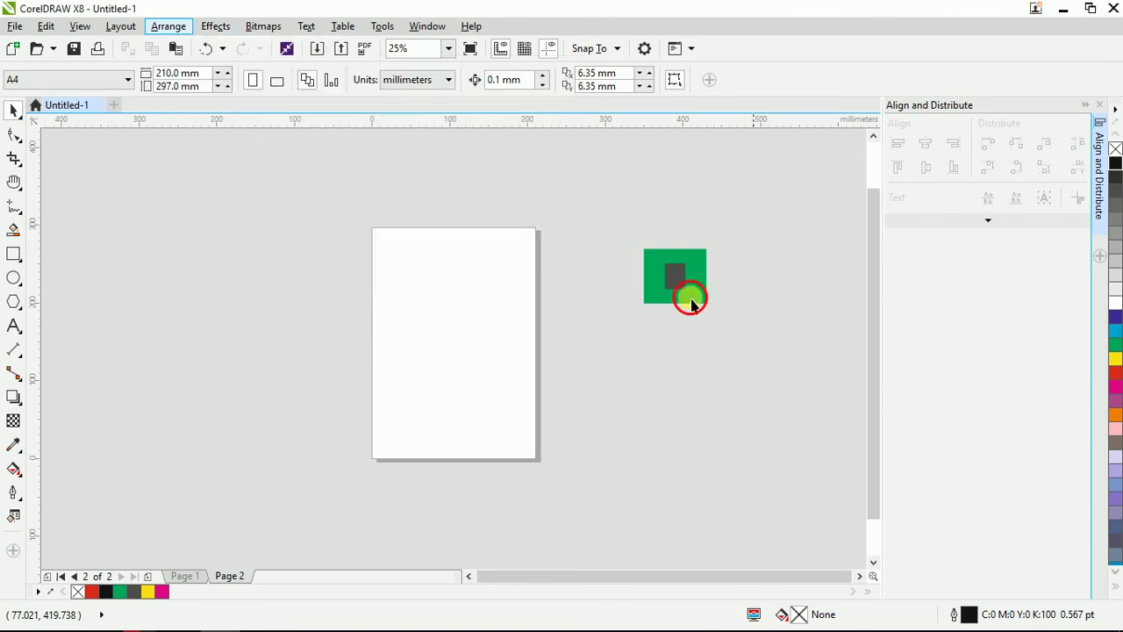
{"action": "key", "text": "ctrl+a"}
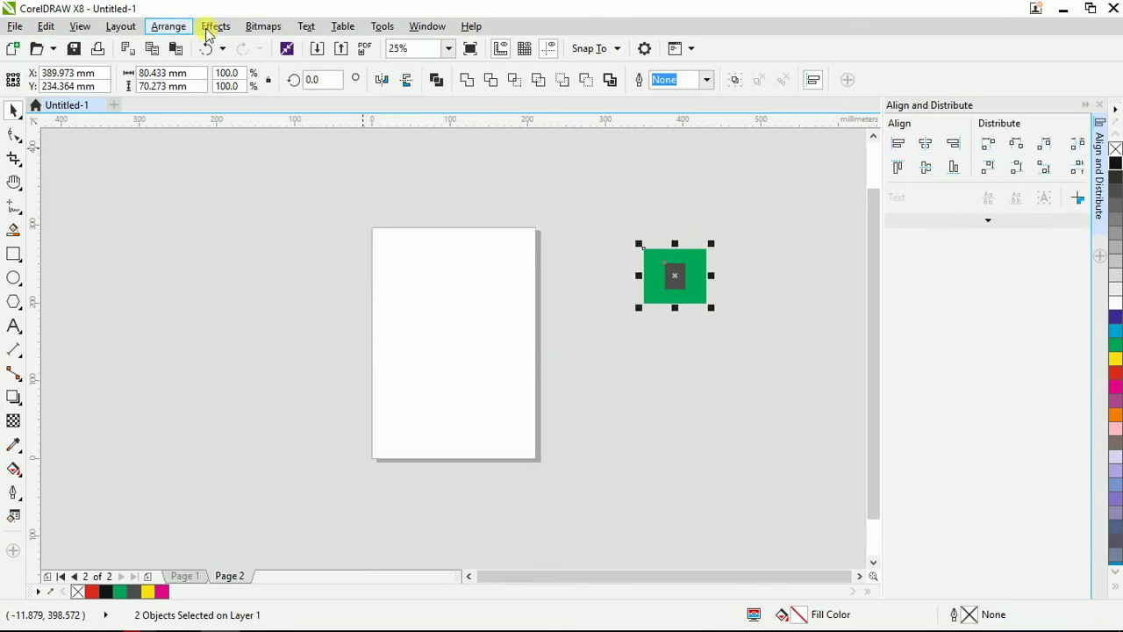
{"action": "left_click", "coordinate": [169, 26]}
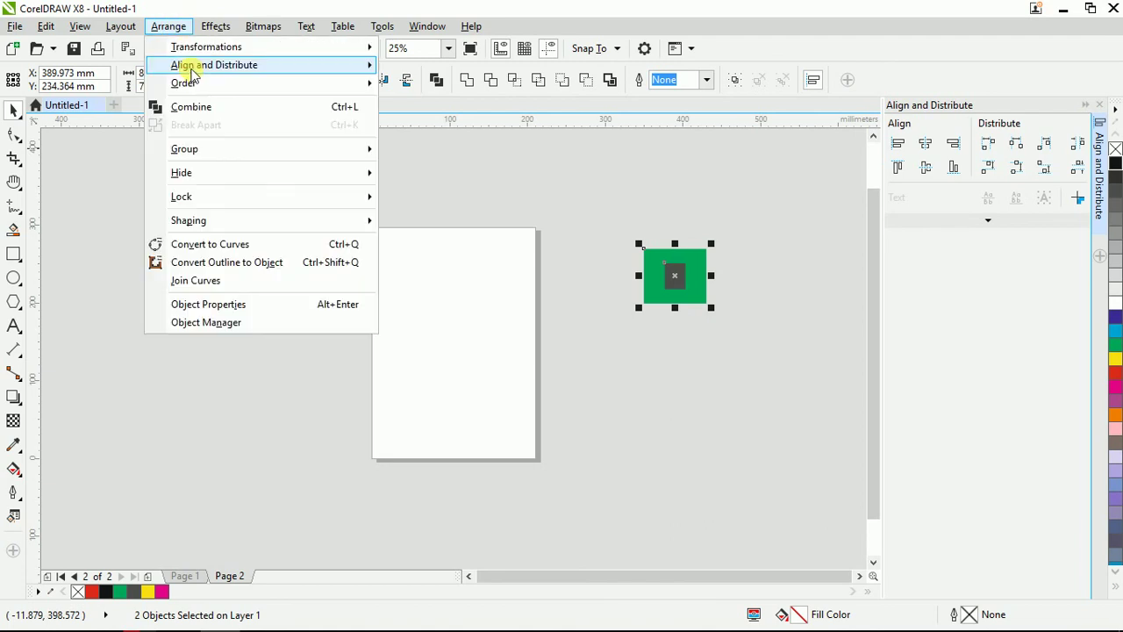
{"action": "mouse_move", "coordinate": [192, 68]}
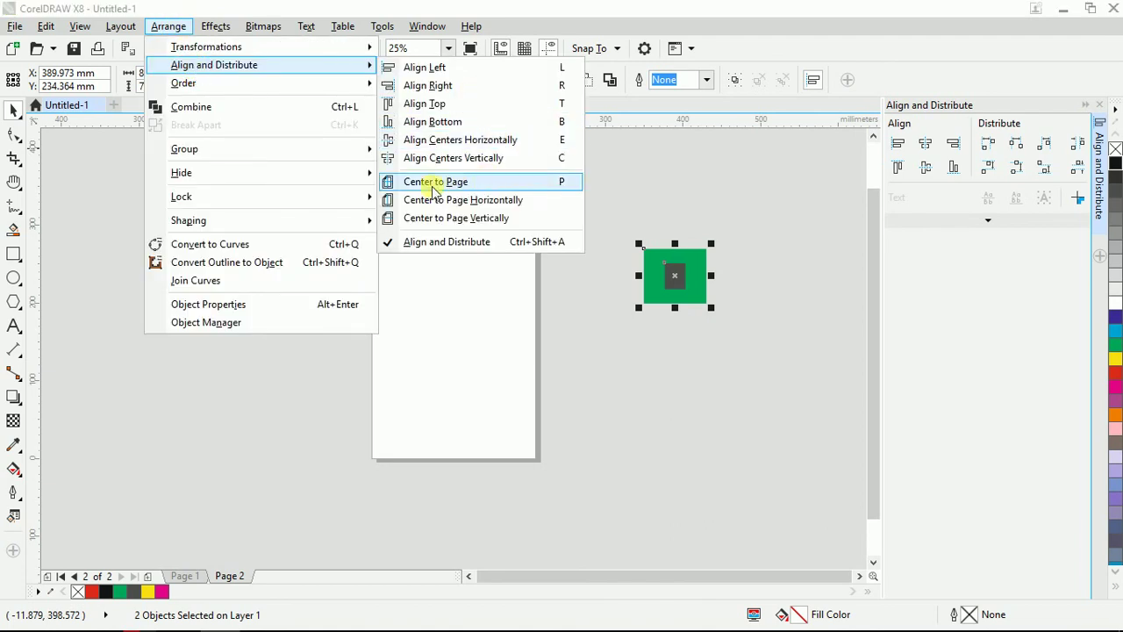
{"action": "key", "text": "Escape"}
{"action": "key", "text": "Escape"}
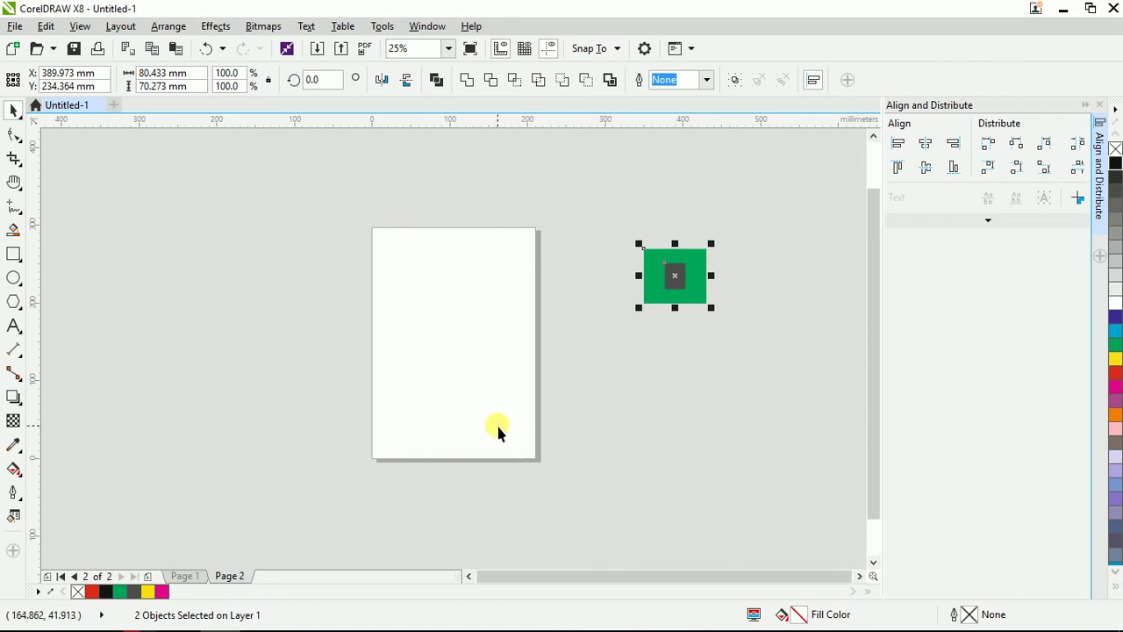
- Try placing both rectangles in the middle of the page by hand, and undo that placement
{"action": "left_click", "coordinate": [765, 343]}
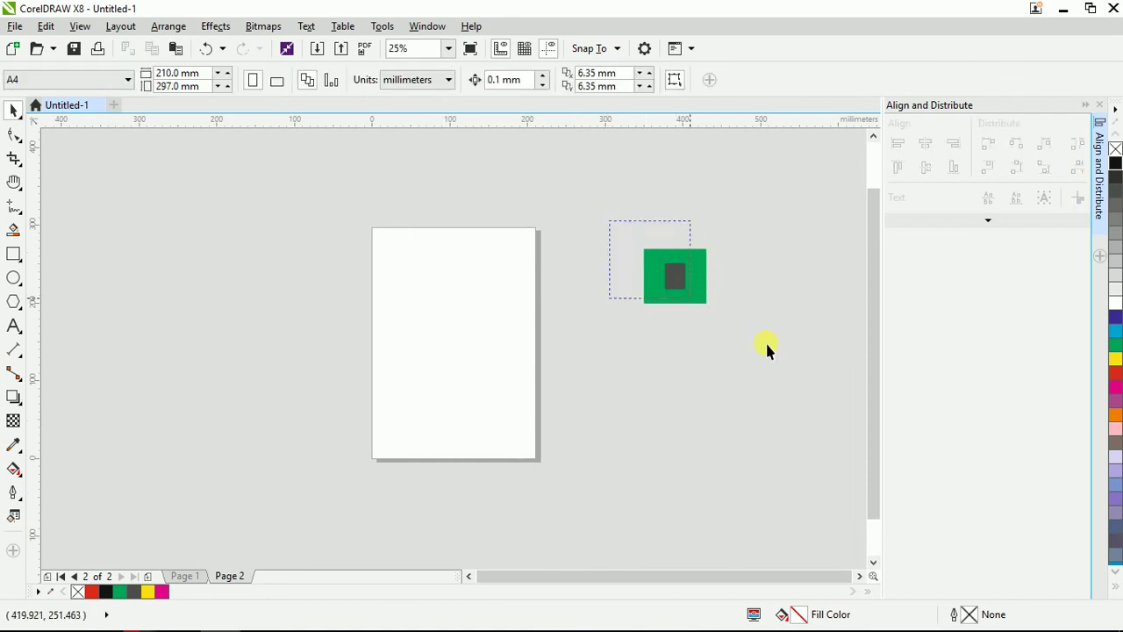
{"action": "left_click_drag", "start_coordinate": [691, 272], "coordinate": [672, 296]}
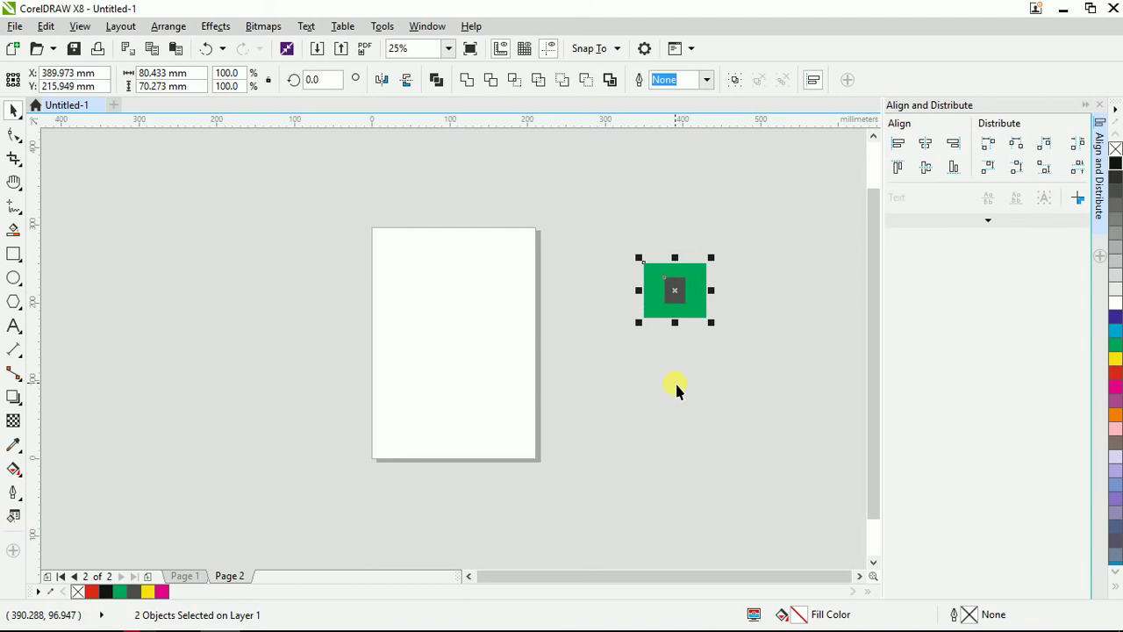
{"action": "left_click_drag", "start_coordinate": [667, 300], "coordinate": [471, 337]}
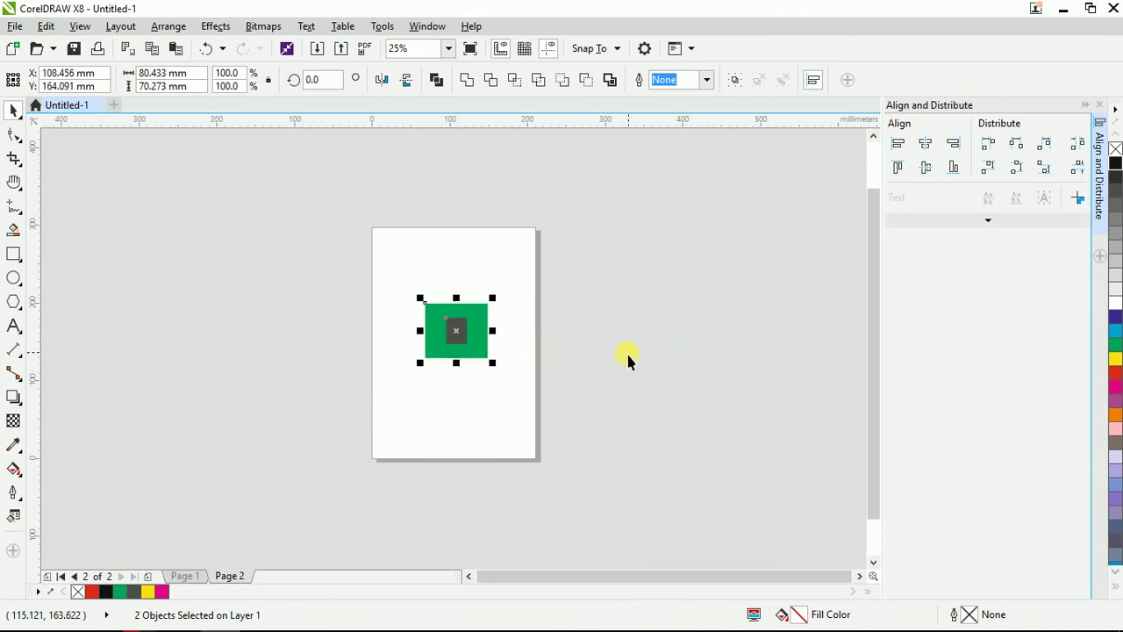
{"action": "key", "text": "ctrl+z"}
- Reselect the green and dark gray rectangles and apply Center to Page to them
{"action": "left_click_drag", "start_coordinate": [606, 194], "coordinate": [782, 373]}
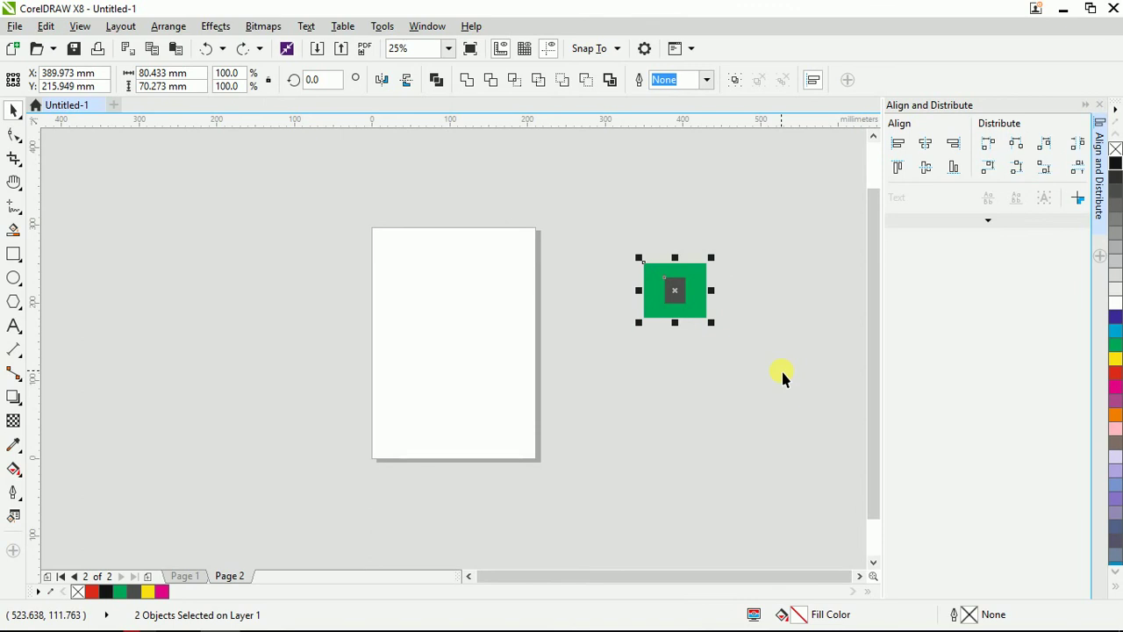
{"action": "key", "text": "p"}
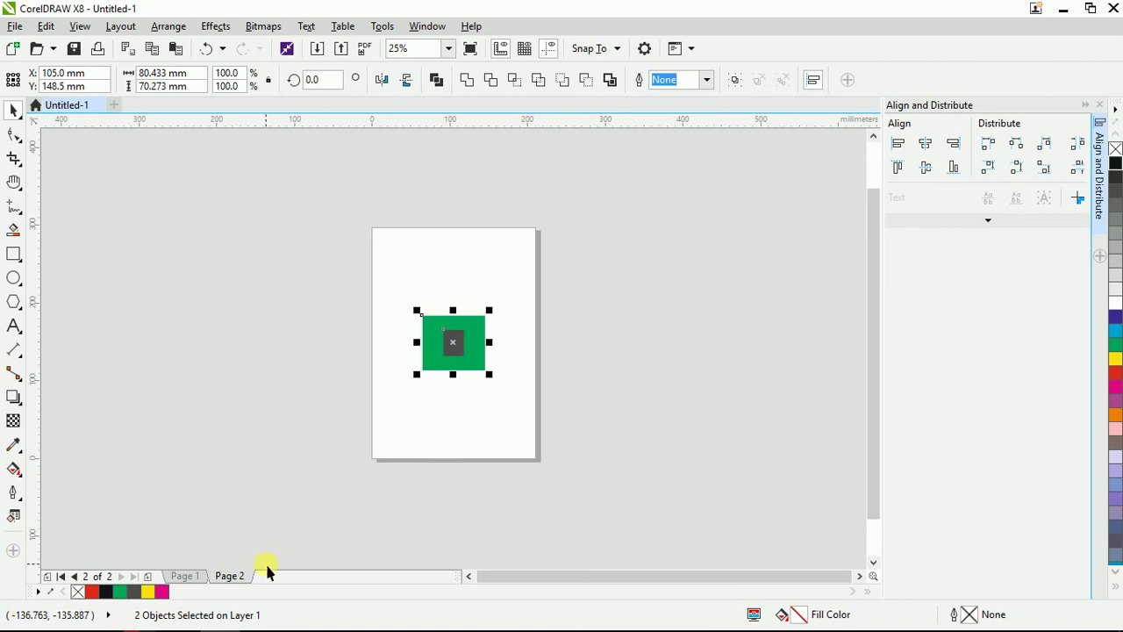
- Switch to Page 1 and examine the orchid picture, the paragraph text and the Orchids heading
{"action": "left_click", "coordinate": [185, 576]}
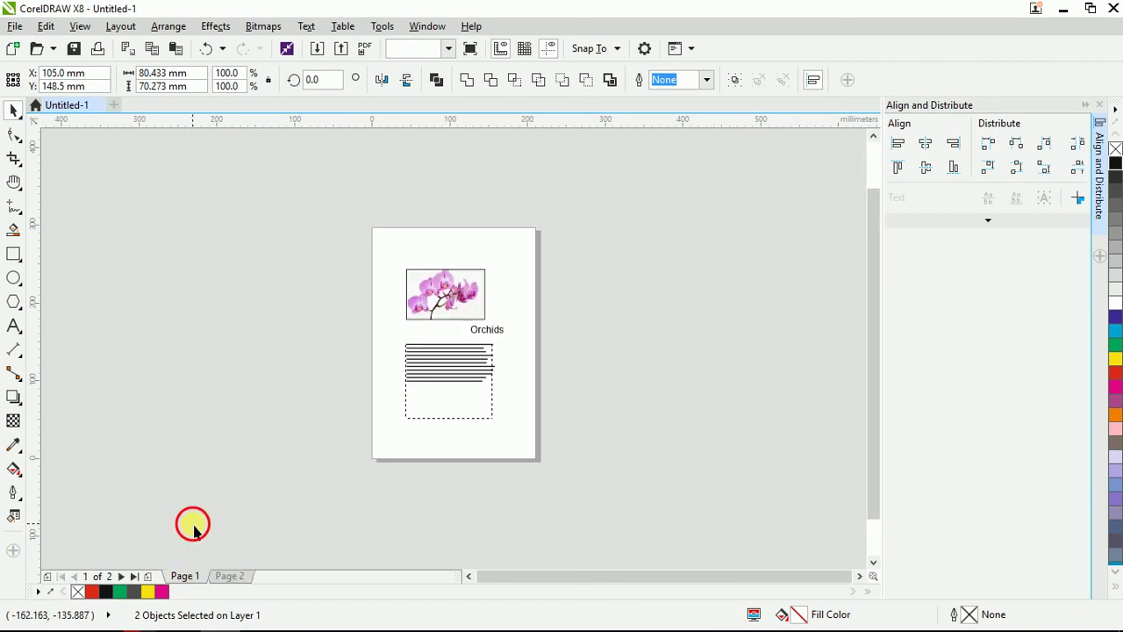
{"action": "scroll", "coordinate": [490, 336], "scroll_direction": "up", "scroll_amount": 1}
{"action": "key", "text": "h"}
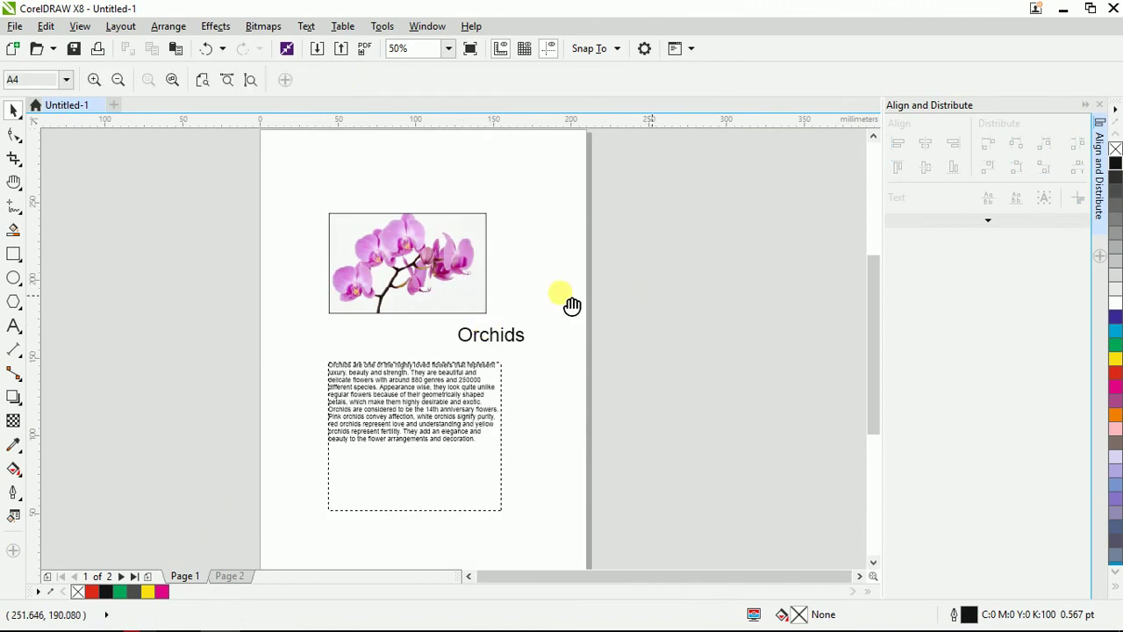
{"action": "left_click_drag", "start_coordinate": [571, 306], "coordinate": [587, 310]}
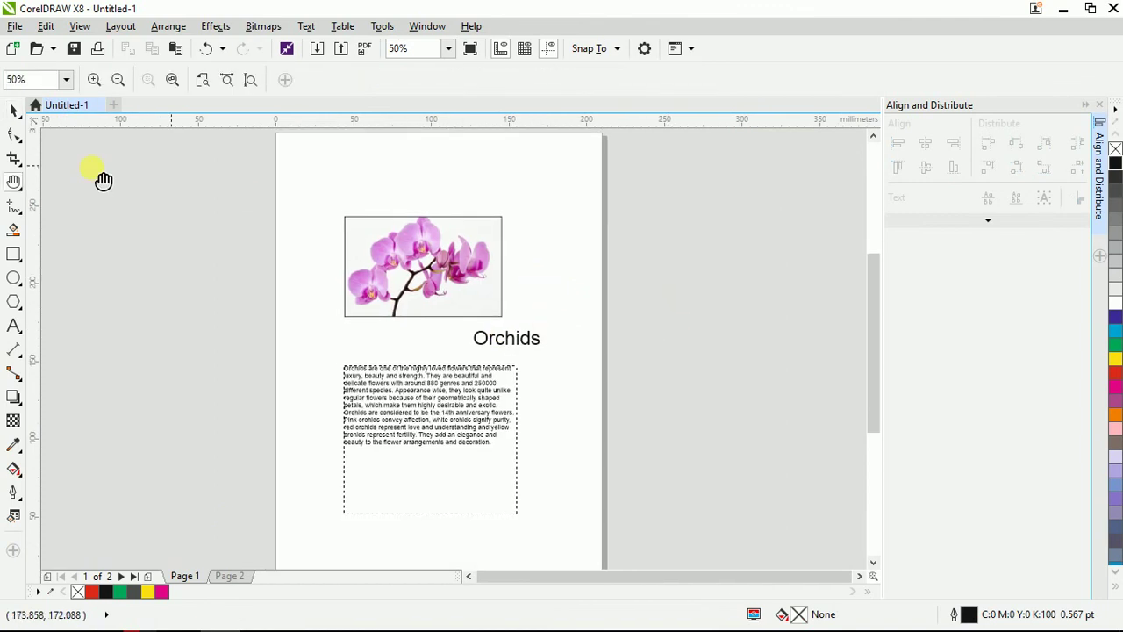
{"action": "left_click", "coordinate": [362, 261]}
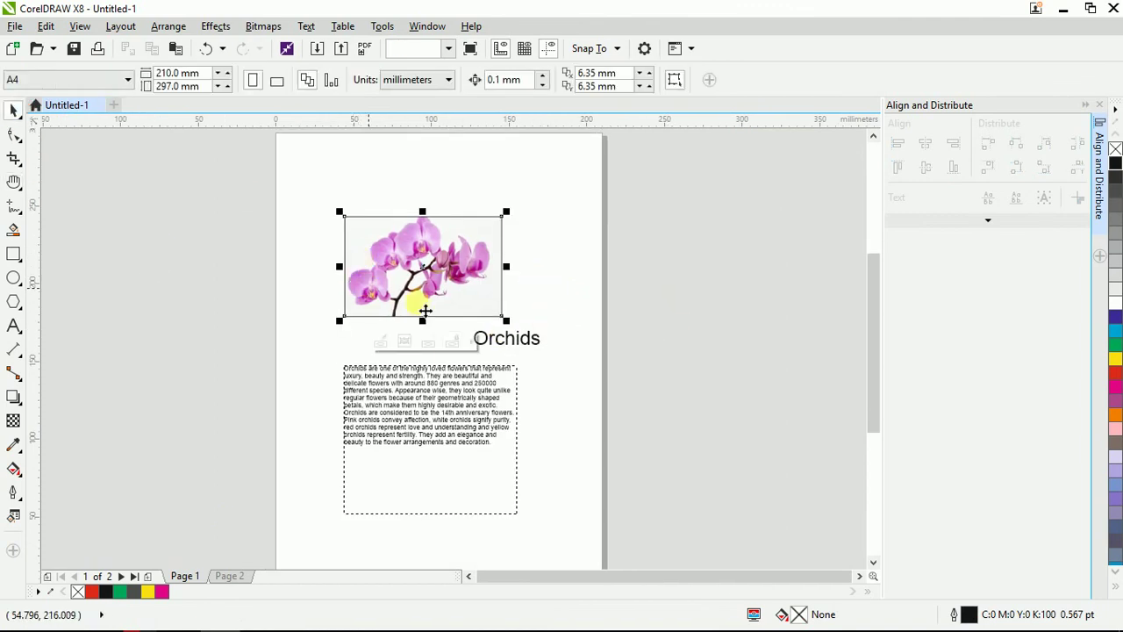
{"action": "left_click", "coordinate": [445, 397]}
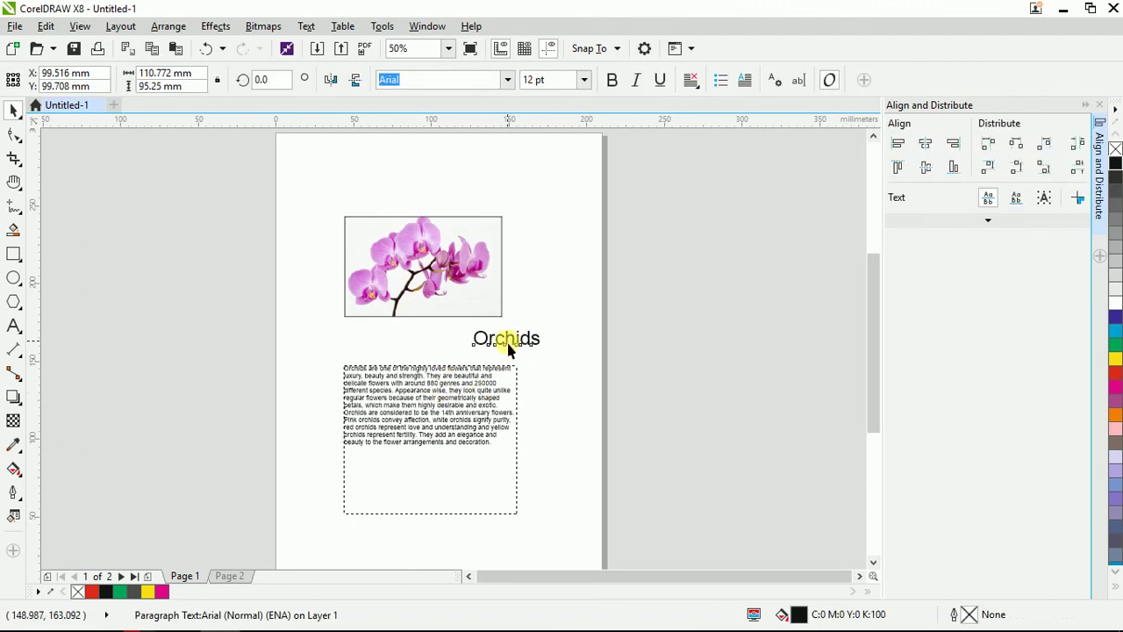
{"action": "left_click", "coordinate": [502, 337]}
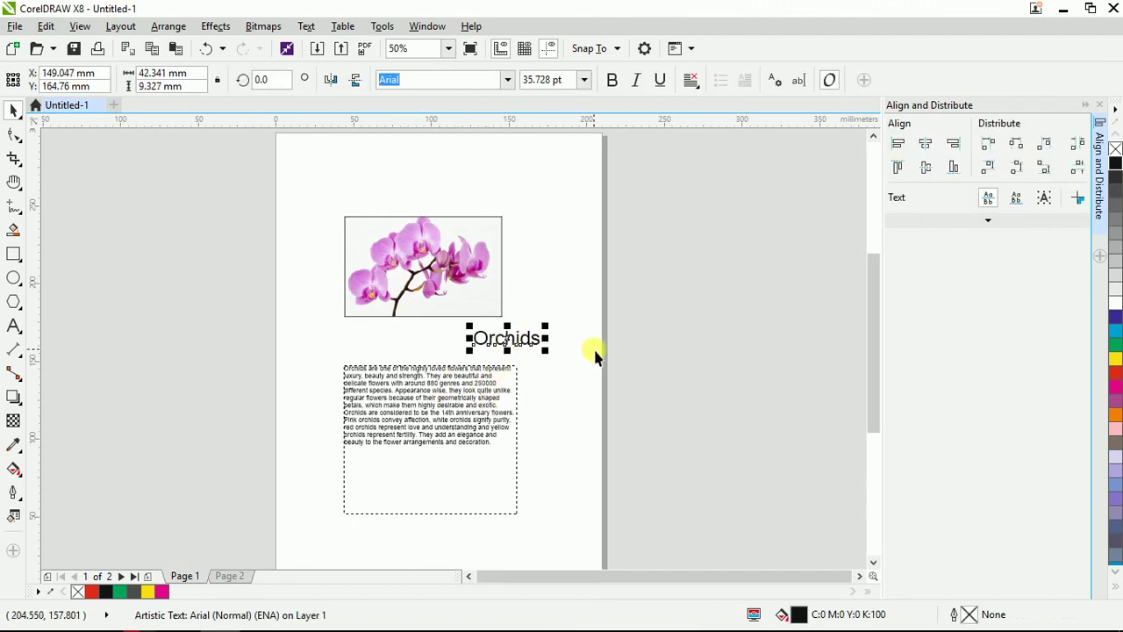
- Shorten the paragraph text frame below the Orchids heading to about 64 mm high
{"action": "left_click", "coordinate": [469, 434]}
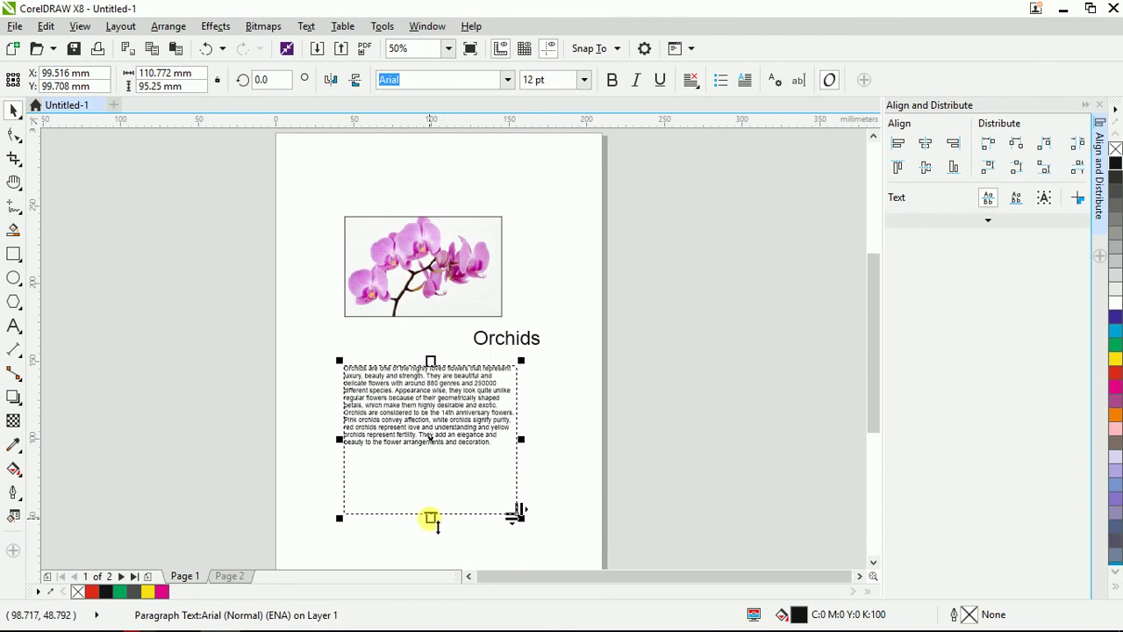
{"action": "left_click_drag", "start_coordinate": [430, 518], "coordinate": [431, 483]}
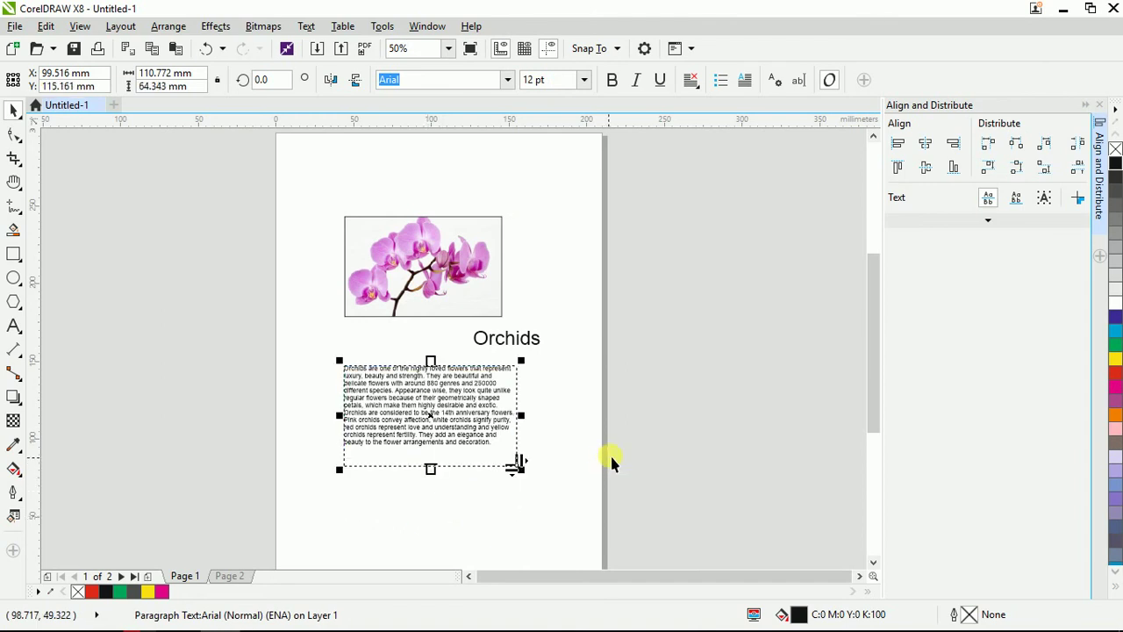
{"action": "left_click", "coordinate": [665, 423]}
{"action": "scroll", "coordinate": [502, 303], "scroll_direction": "down", "scroll_amount": 2}
{"action": "scroll", "coordinate": [501, 303], "scroll_direction": "up", "scroll_amount": 2}
- Enlarge the orchid picture proportionally to about 166 by 106 mm and place it near the top of the page
{"action": "left_click_drag", "start_coordinate": [426, 314], "coordinate": [419, 243]}
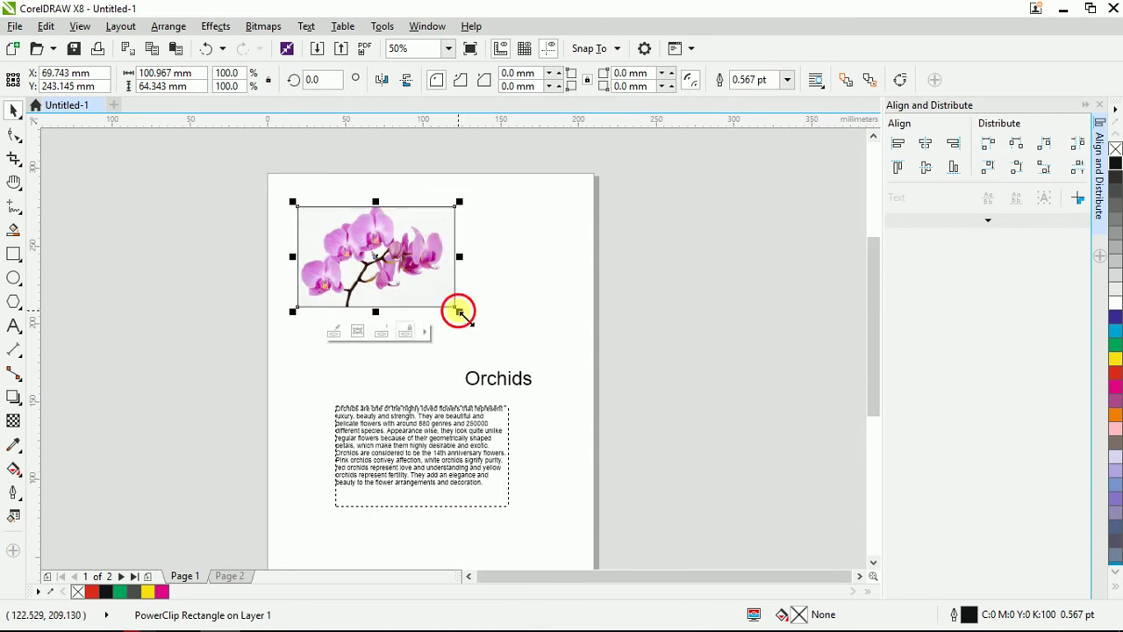
{"action": "left_click_drag", "start_coordinate": [459, 312], "coordinate": [584, 373]}
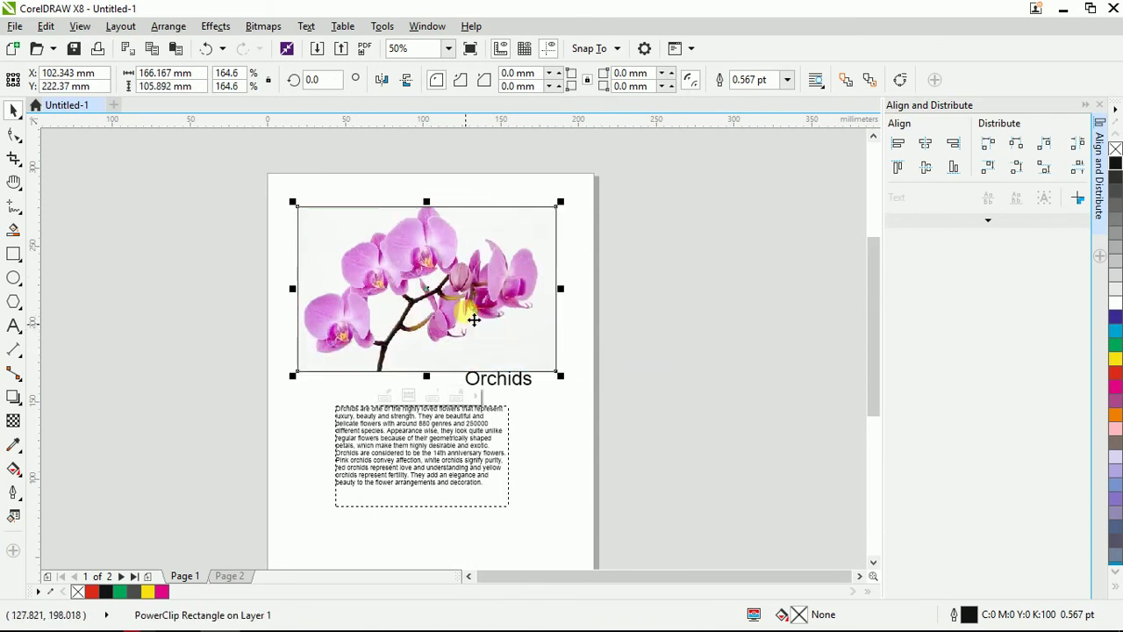
{"action": "left_click_drag", "start_coordinate": [474, 321], "coordinate": [474, 301]}
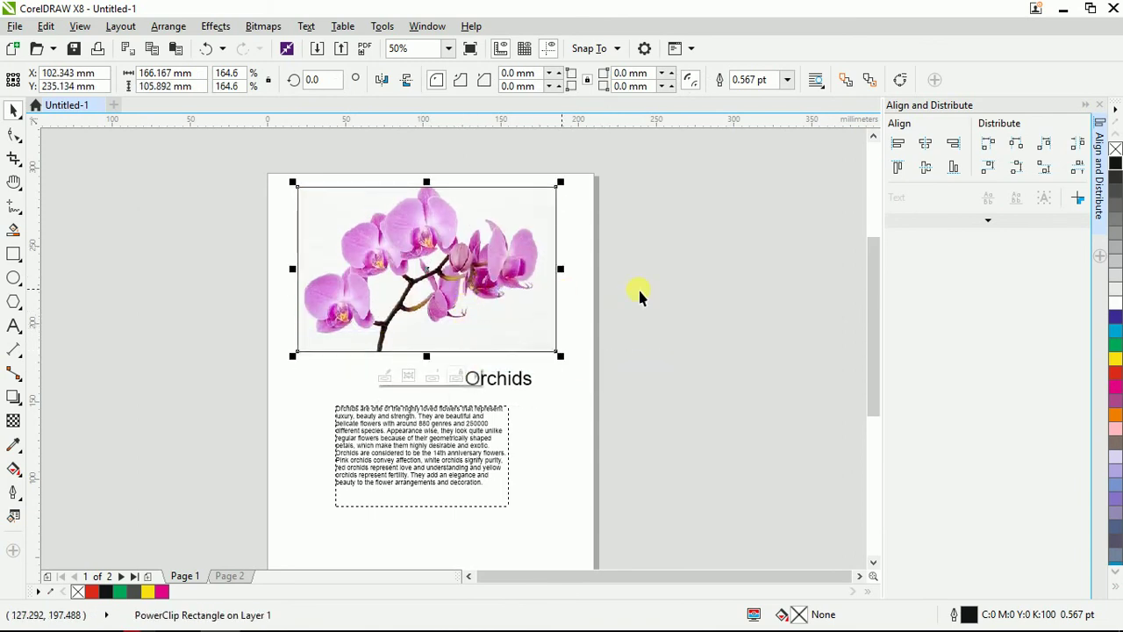
{"action": "left_click", "coordinate": [685, 331]}
- Undo the recent position changes to the orchid picture, the Orchids heading and the paragraph text
{"action": "left_click", "coordinate": [433, 459]}
{"action": "double_click", "coordinate": [454, 454]}
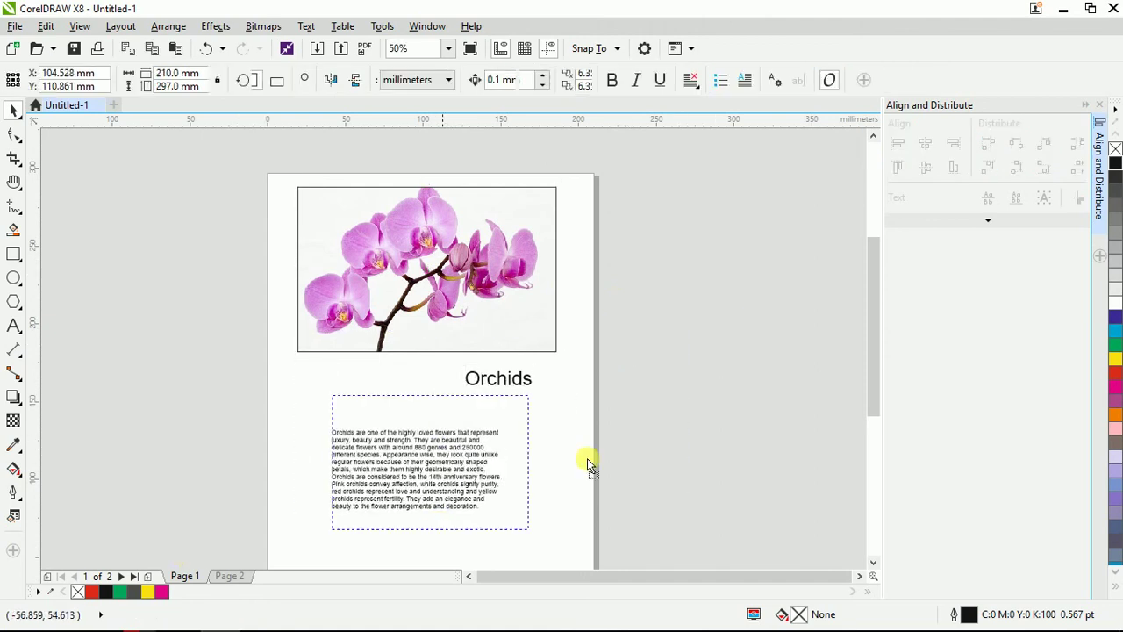
{"action": "key", "text": "ctrl+z"}
{"action": "key", "text": "ctrl+z"}
{"action": "key", "text": "ctrl+z"}
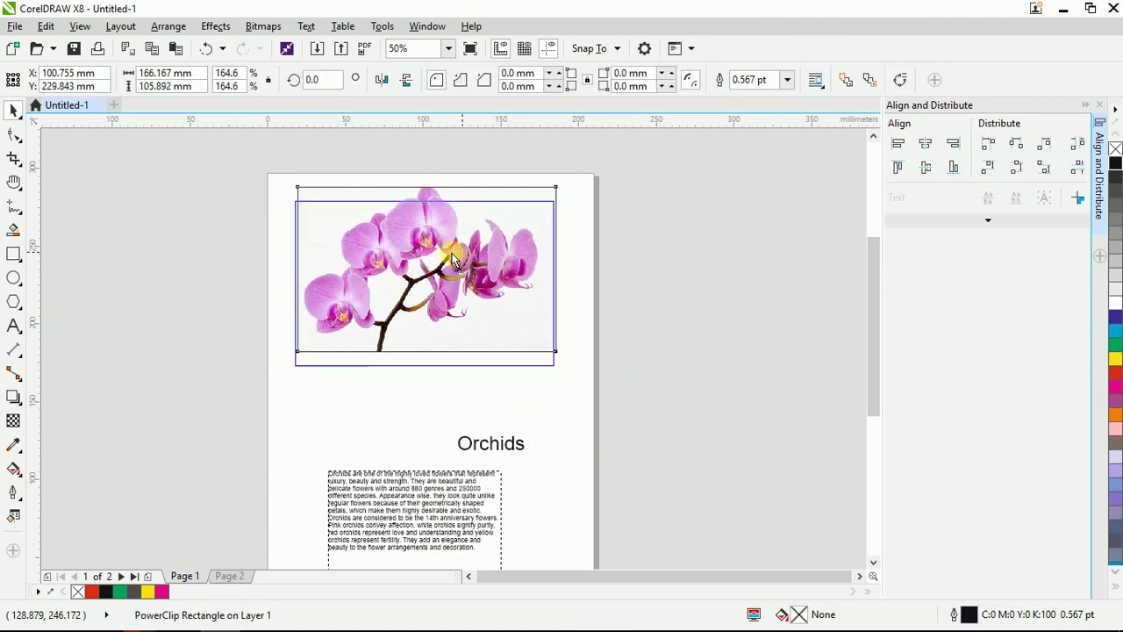
- Move the orchid picture up to about X 102, Y 235 mm and place the Orchids heading above the paragraph's left edge
{"action": "left_click_drag", "start_coordinate": [452, 257], "coordinate": [475, 237]}
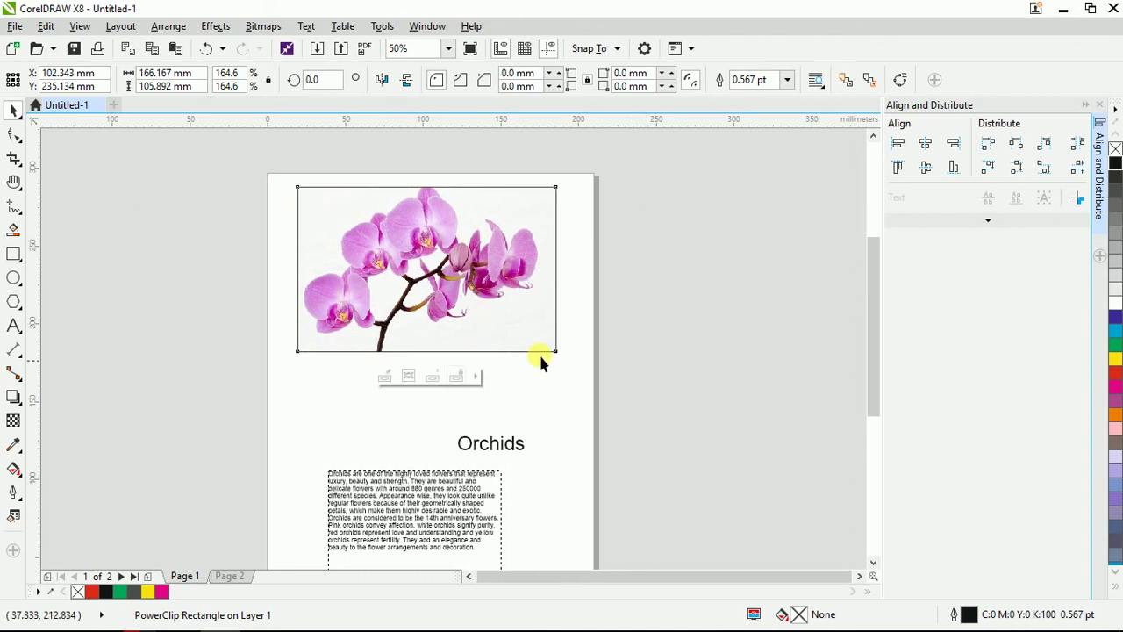
{"action": "left_click_drag", "start_coordinate": [452, 309], "coordinate": [452, 309]}
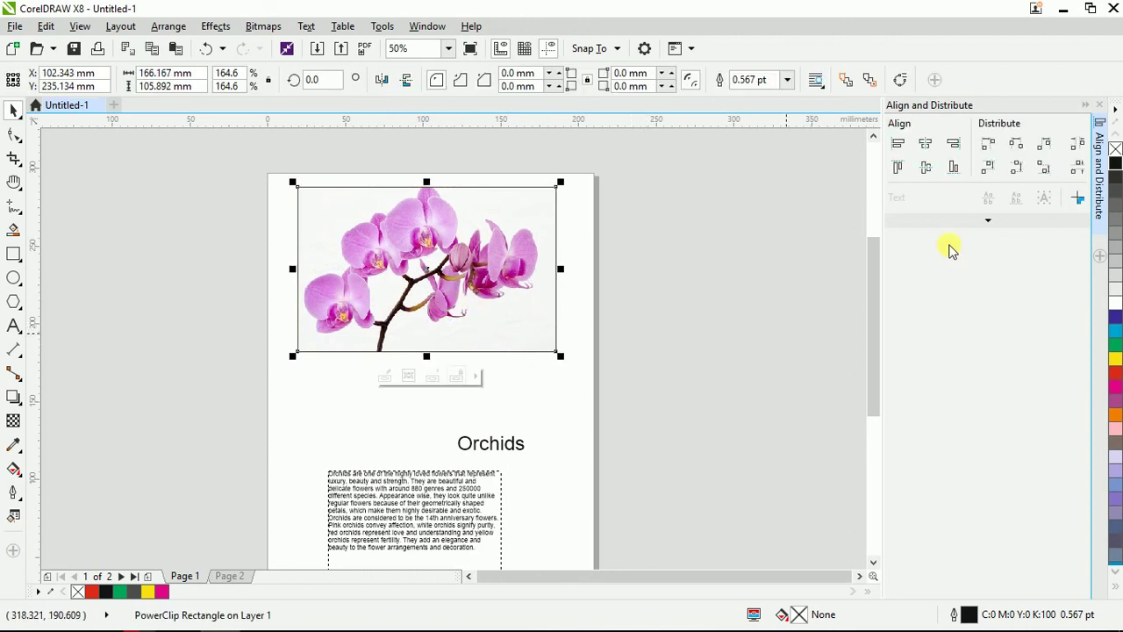
{"action": "left_click", "coordinate": [1025, 107]}
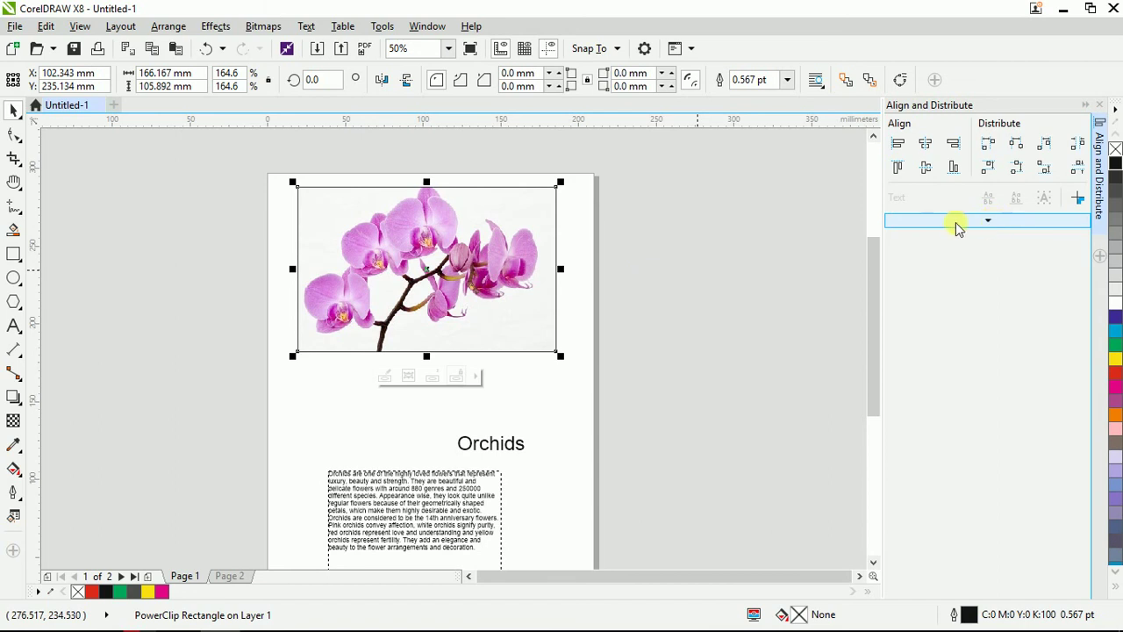
{"action": "left_click", "coordinate": [294, 204]}
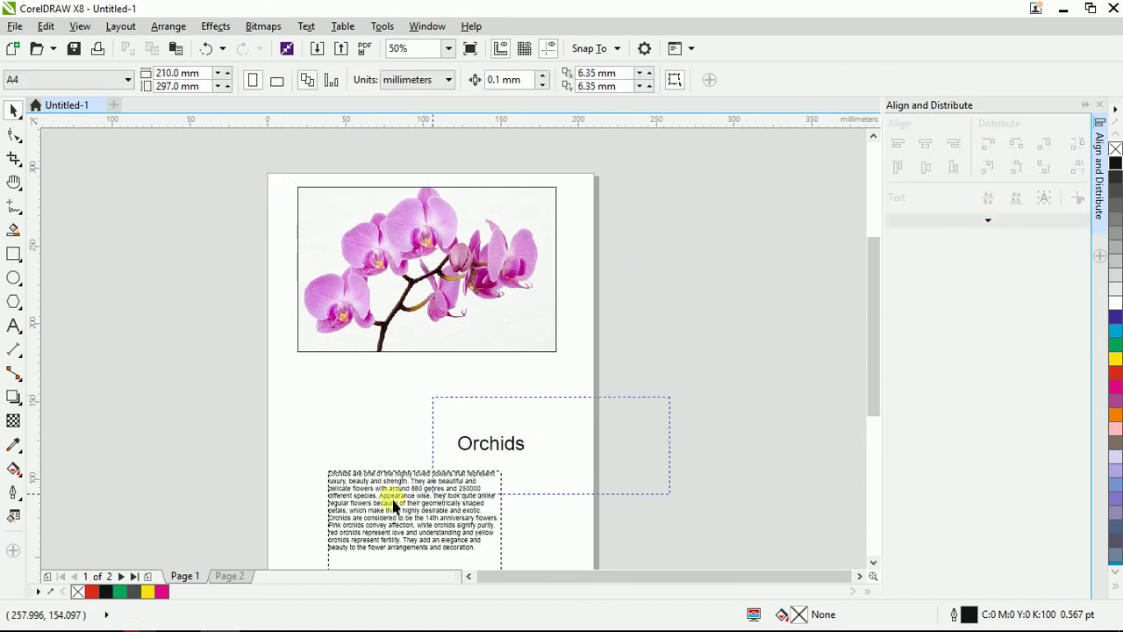
{"action": "left_click_drag", "start_coordinate": [490, 454], "coordinate": [361, 447]}
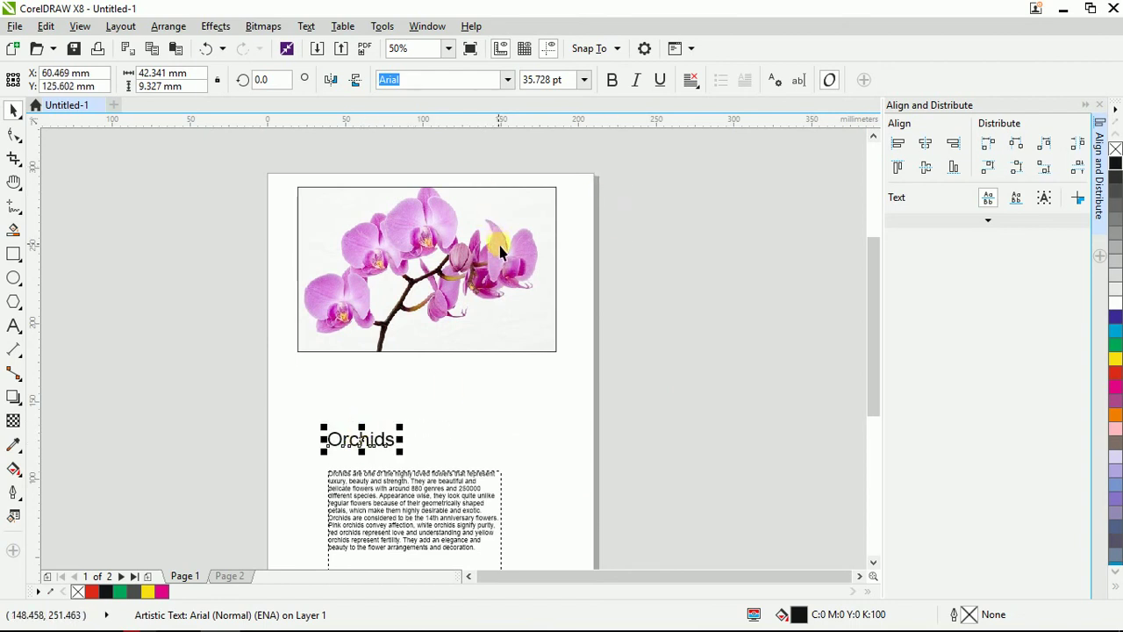
- Select the orchid picture and expand the Align and Distribute options for alignment and distribution references
{"action": "left_click", "coordinate": [482, 272]}
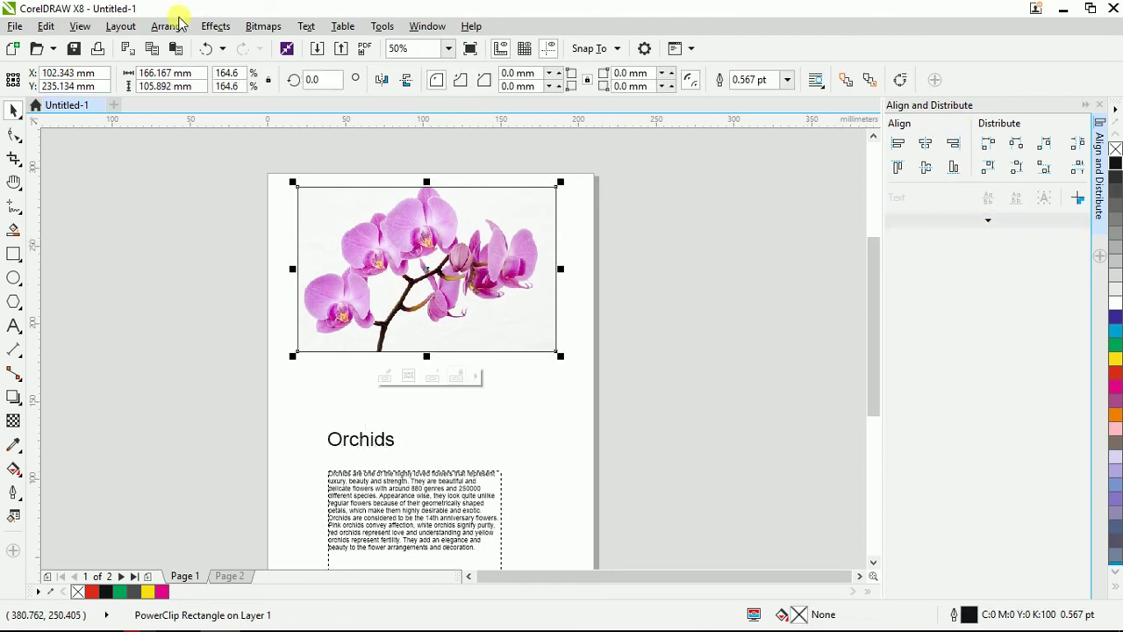
{"action": "left_click", "coordinate": [171, 25]}
{"action": "mouse_move", "coordinate": [194, 70]}
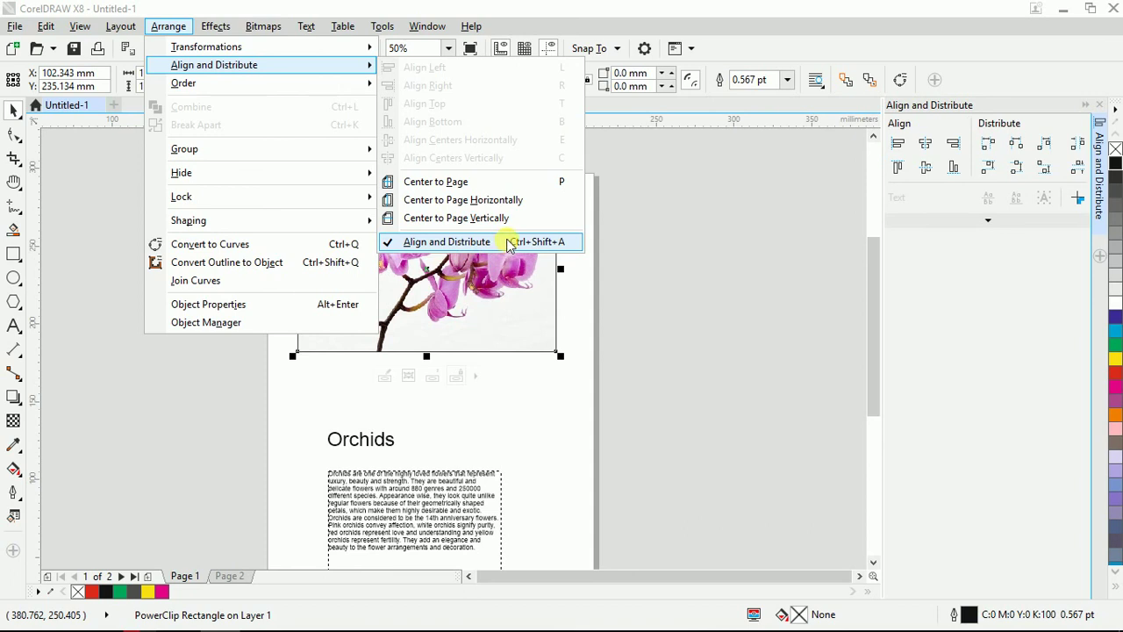
{"action": "left_click", "coordinate": [572, 241]}
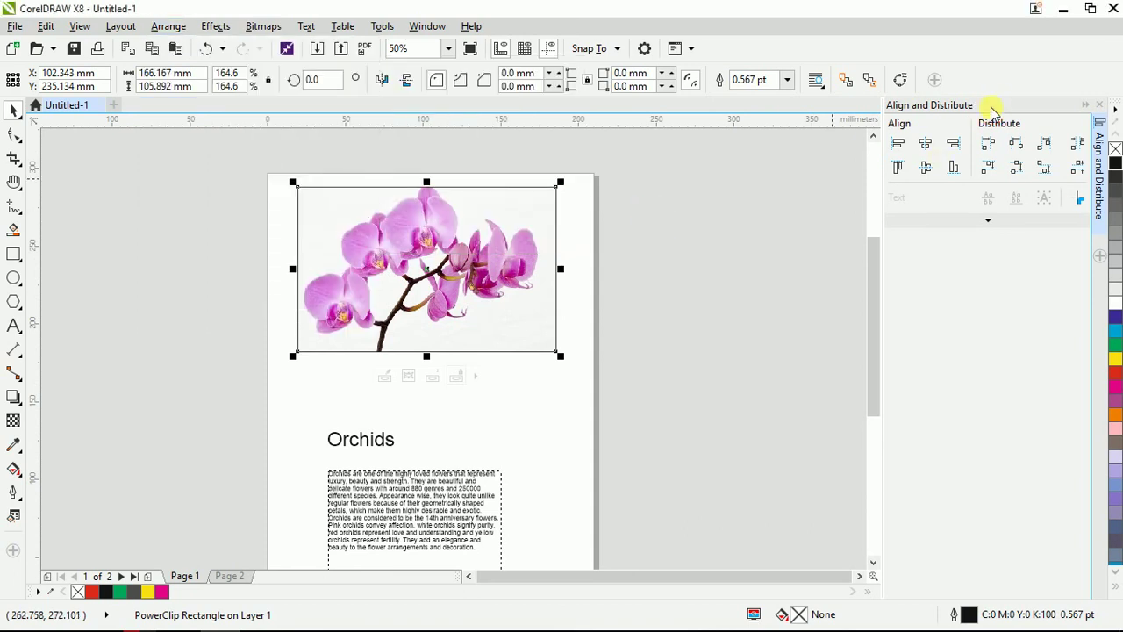
{"action": "left_click", "coordinate": [988, 221]}
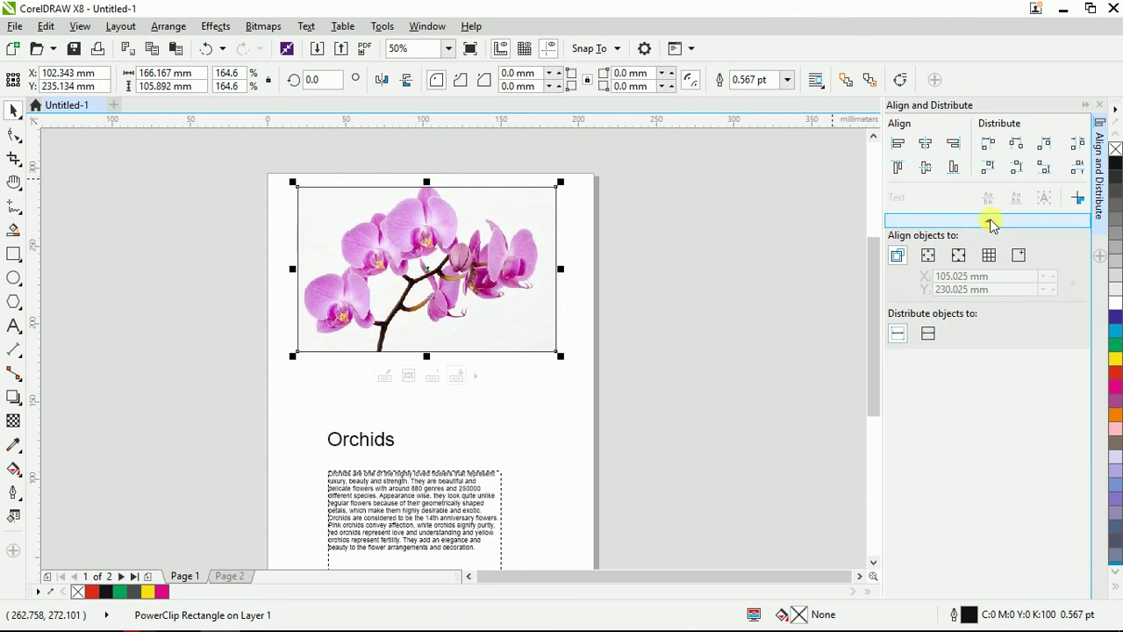
{"action": "left_click", "coordinate": [989, 222]}
{"action": "left_click", "coordinate": [988, 222]}
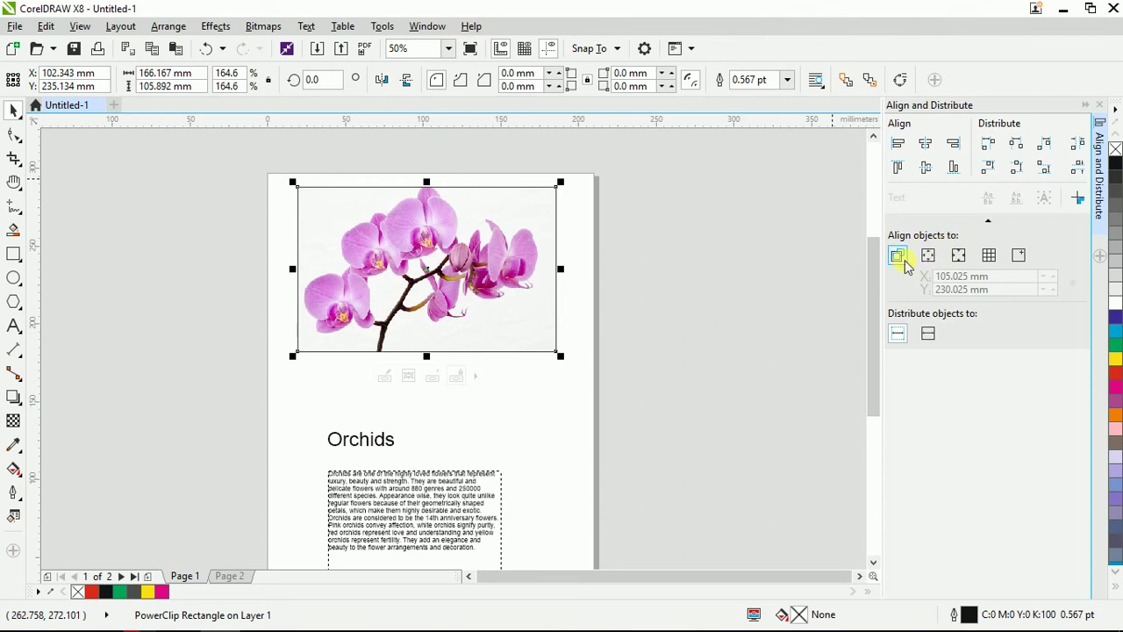
- Set Page edge as the alignment reference and align the orchid picture to the page's left edge
{"action": "left_click", "coordinate": [1020, 254]}
{"action": "left_click", "coordinate": [898, 258]}
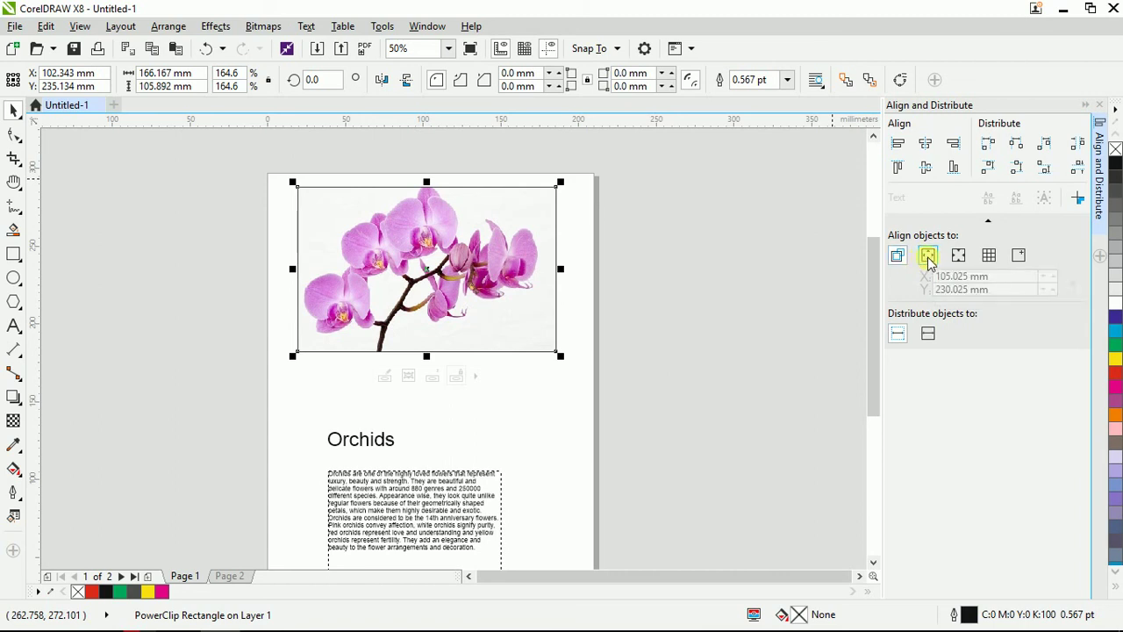
{"action": "left_click", "coordinate": [747, 258]}
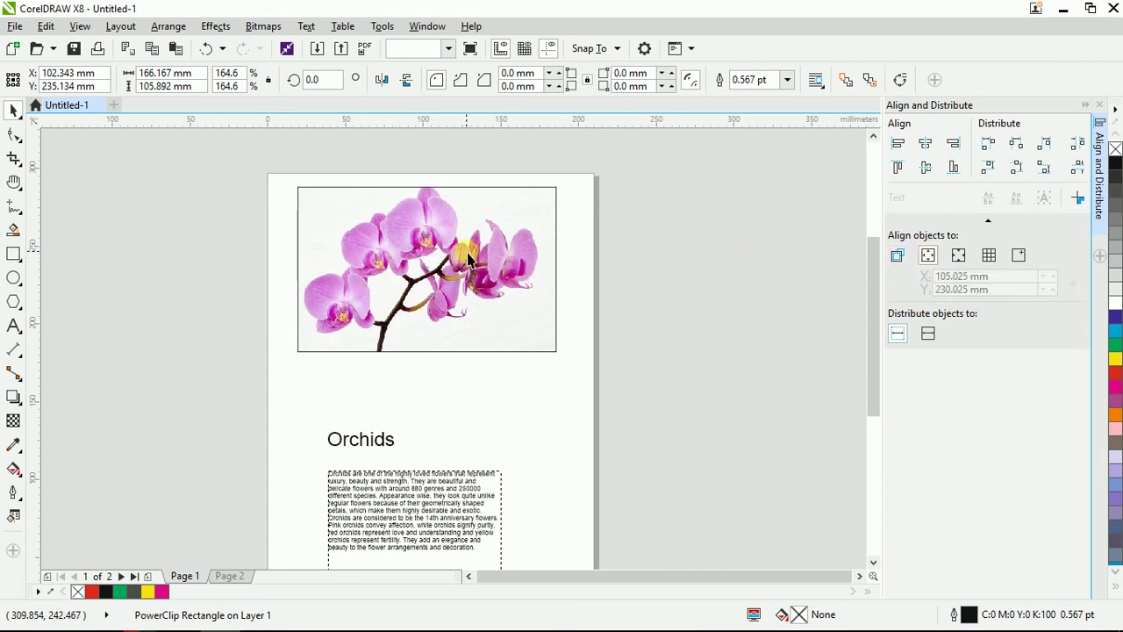
{"action": "left_click", "coordinate": [470, 254]}
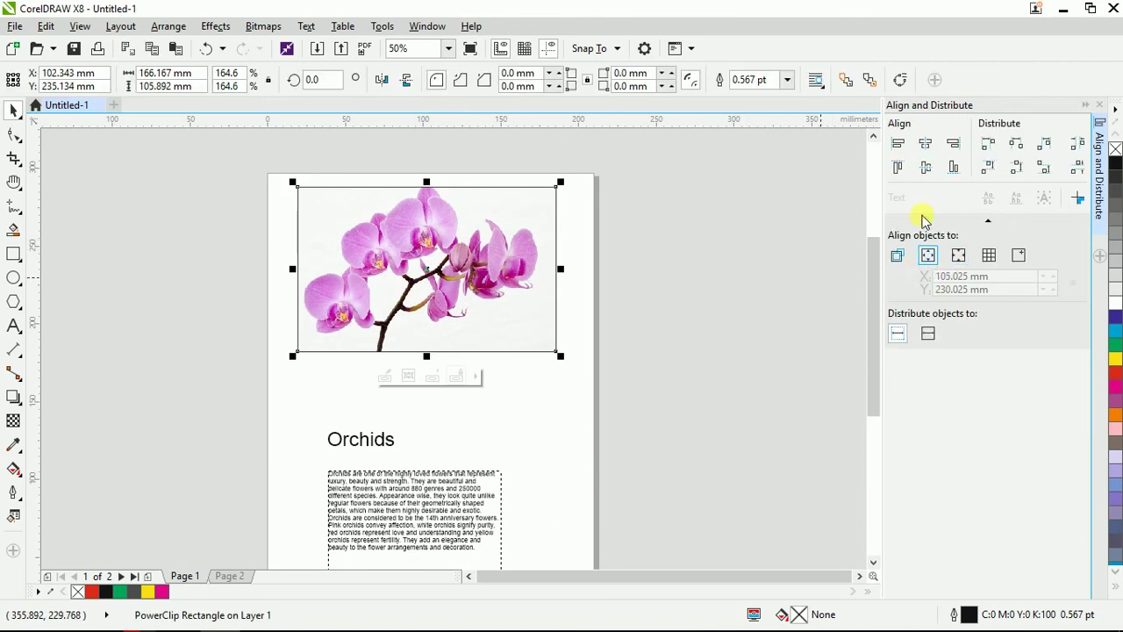
{"action": "left_click", "coordinate": [897, 145]}
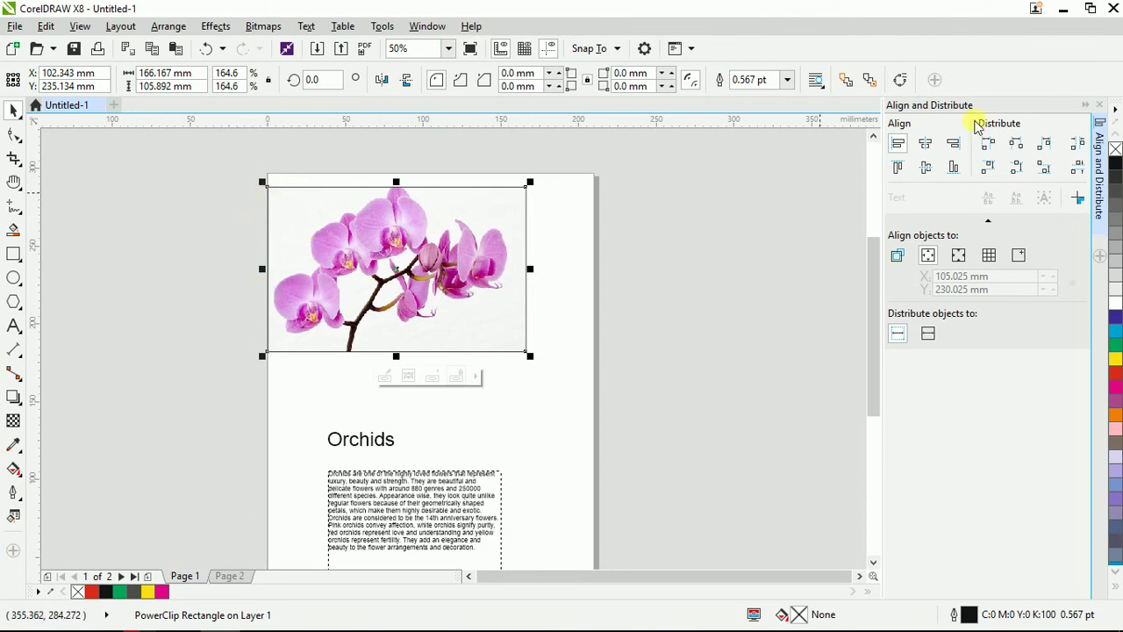
- Align the orchid picture to the page's horizontal center, right edge and top edge, finishing in the page's top-left corner
{"action": "left_click", "coordinate": [926, 144]}
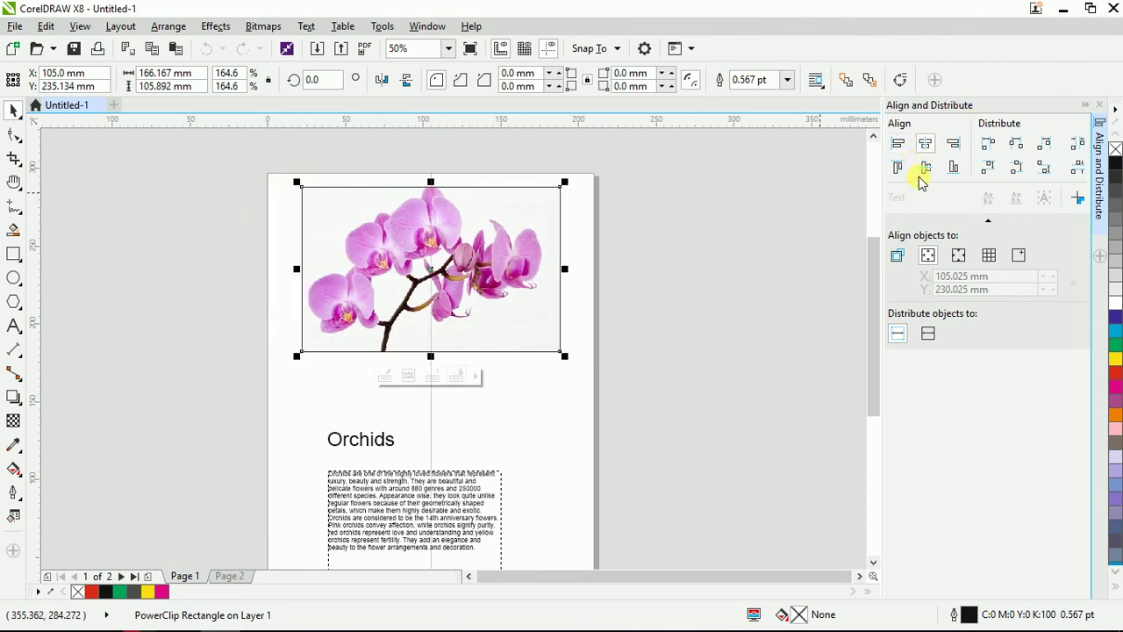
{"action": "left_click", "coordinate": [954, 143]}
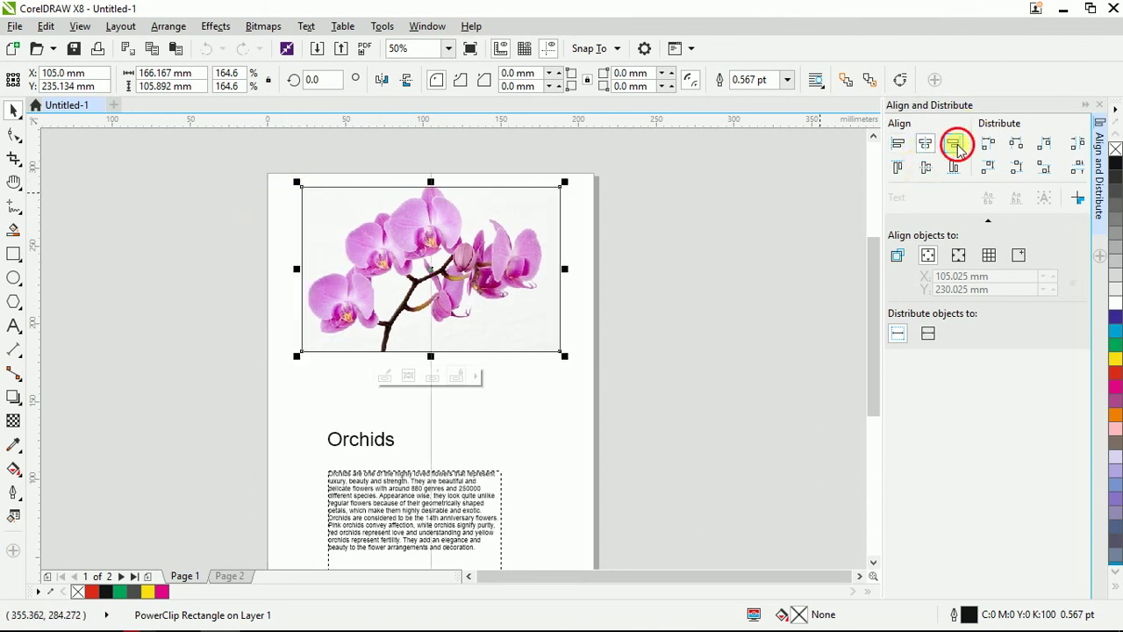
{"action": "left_click", "coordinate": [899, 169]}
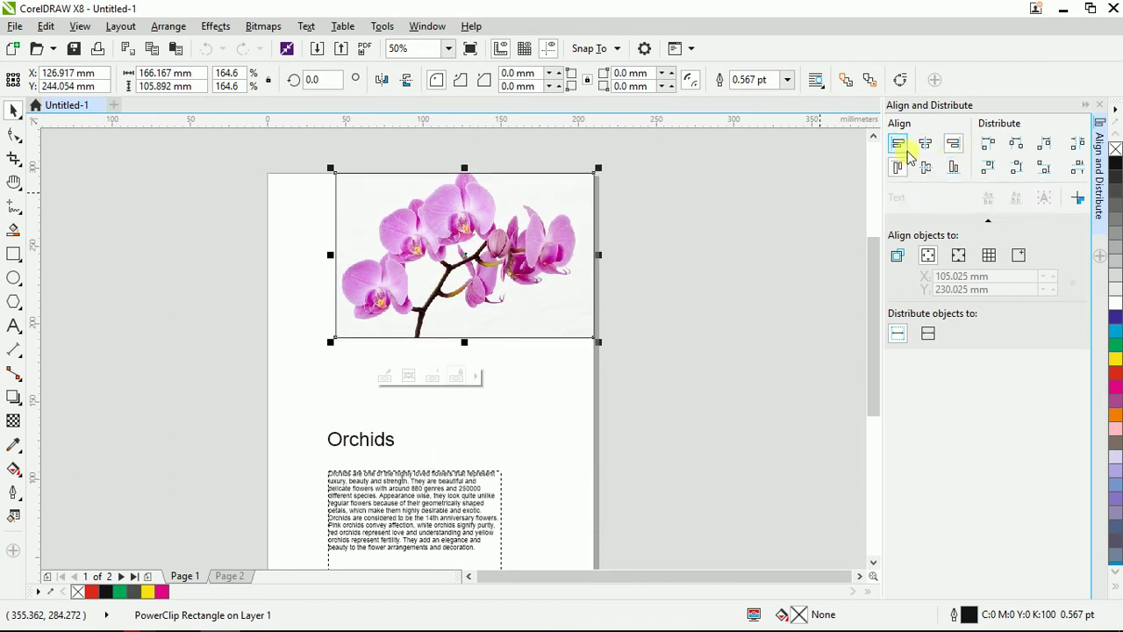
{"action": "left_click", "coordinate": [897, 143]}
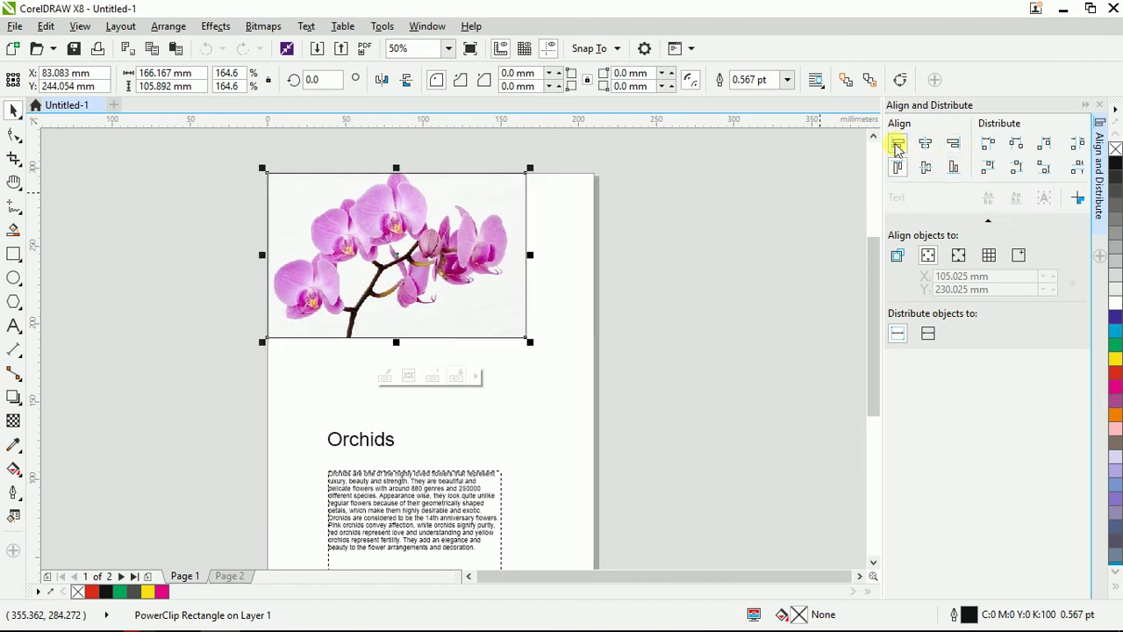
{"action": "left_click", "coordinate": [954, 144]}
{"action": "left_click", "coordinate": [896, 143]}
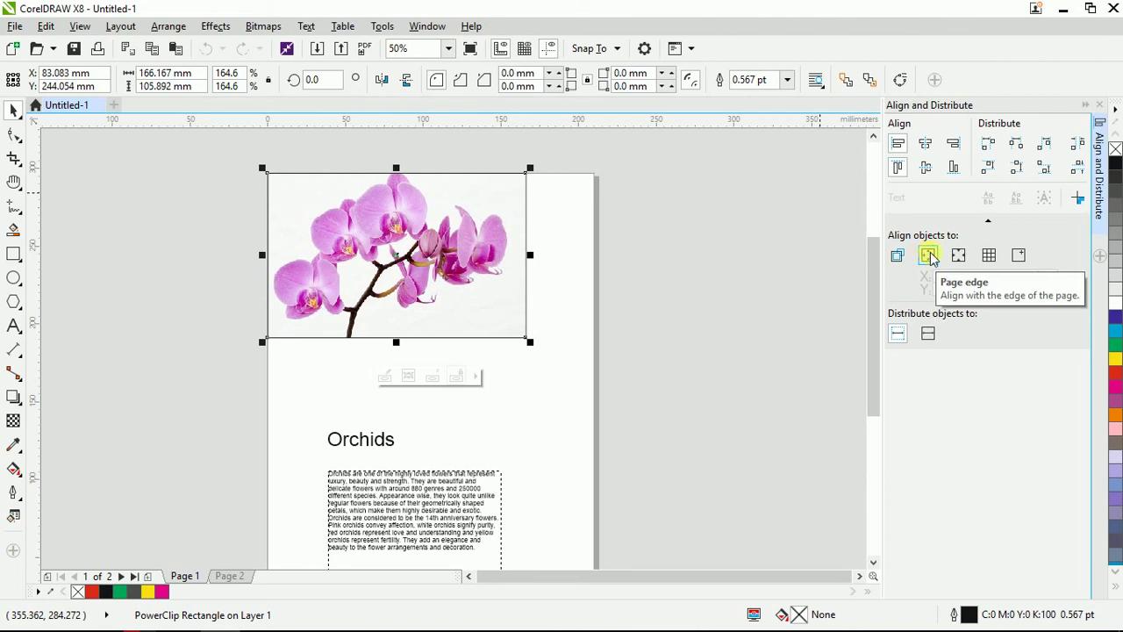
{"action": "left_click", "coordinate": [926, 255]}
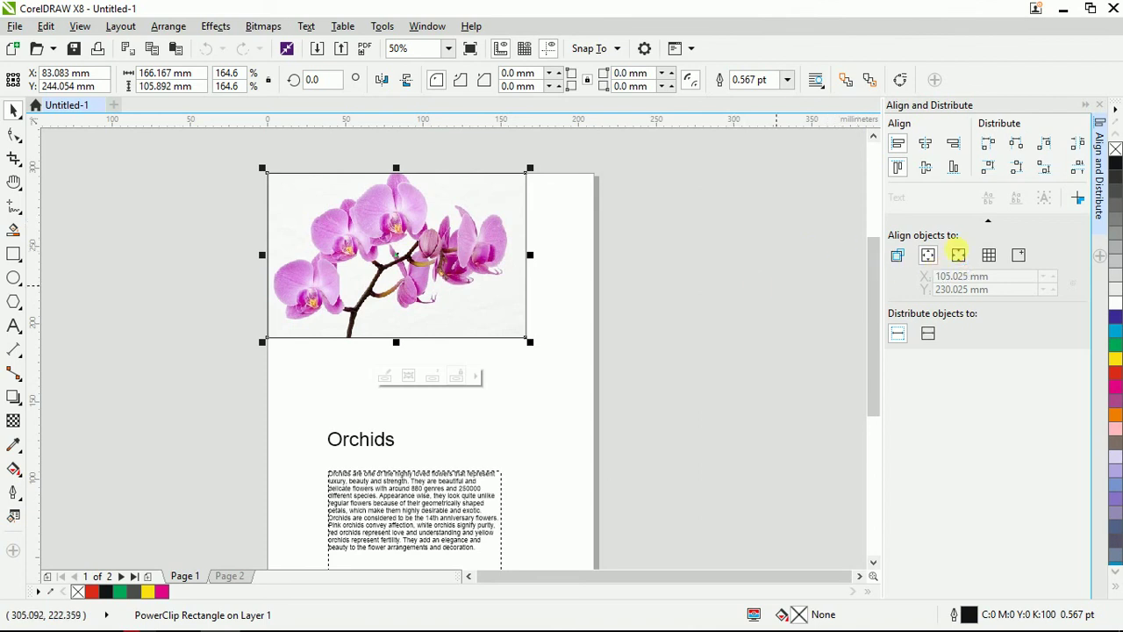
- Center the orchid picture vertically and horizontally on the page, then align it to the page's top edge, horizontally centered
{"action": "left_click", "coordinate": [926, 167]}
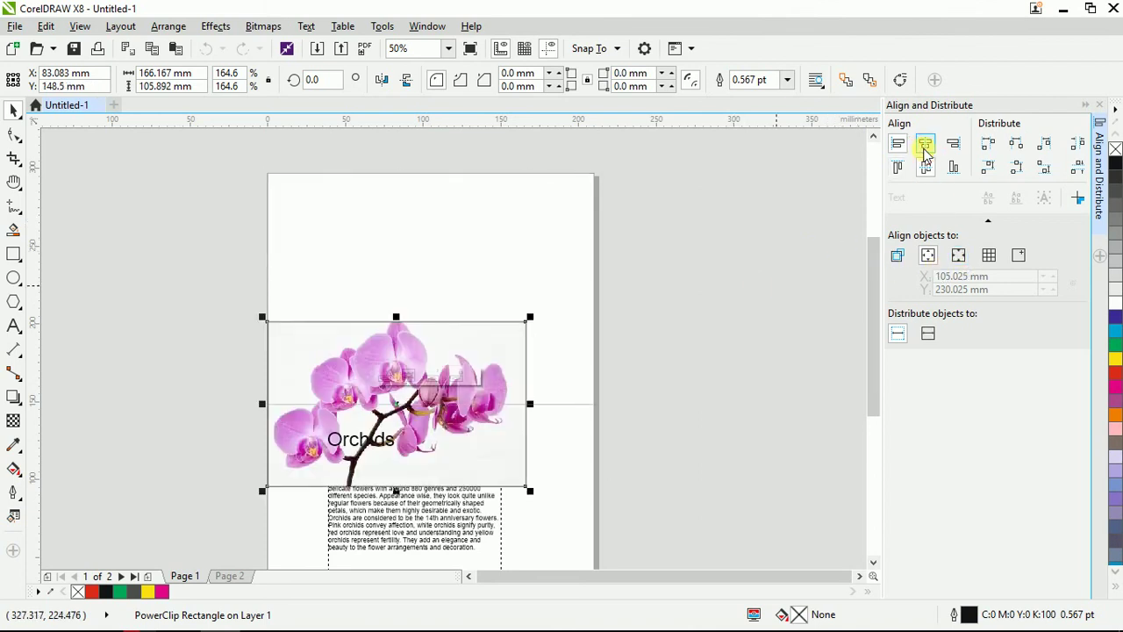
{"action": "left_click", "coordinate": [926, 144]}
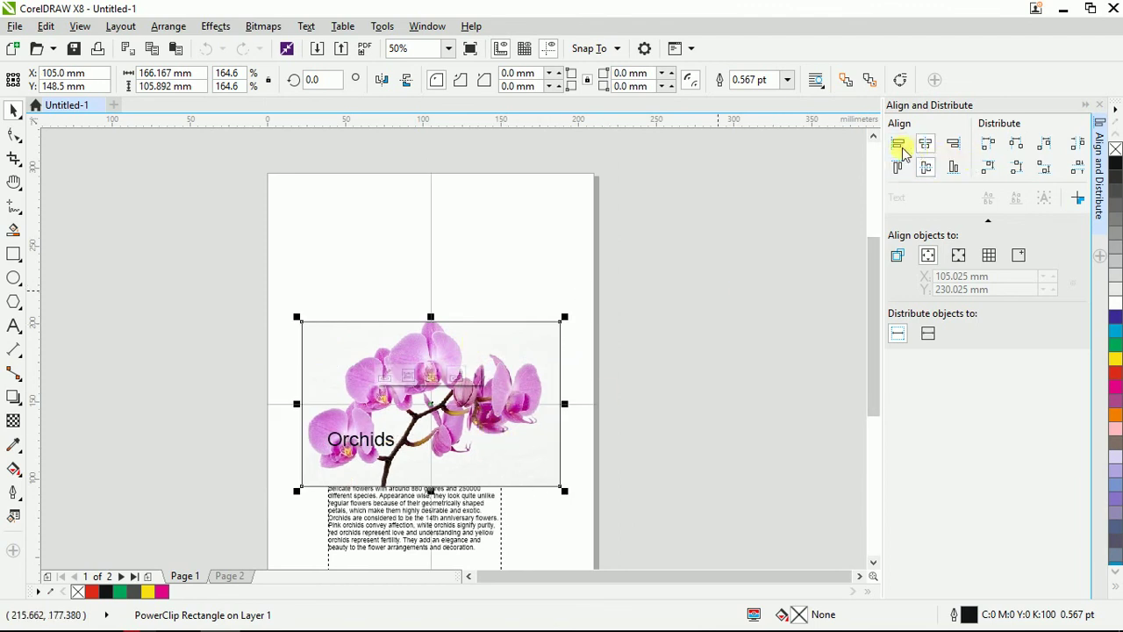
{"action": "left_click", "coordinate": [898, 144]}
{"action": "left_click", "coordinate": [926, 144]}
{"action": "left_click", "coordinate": [898, 168]}
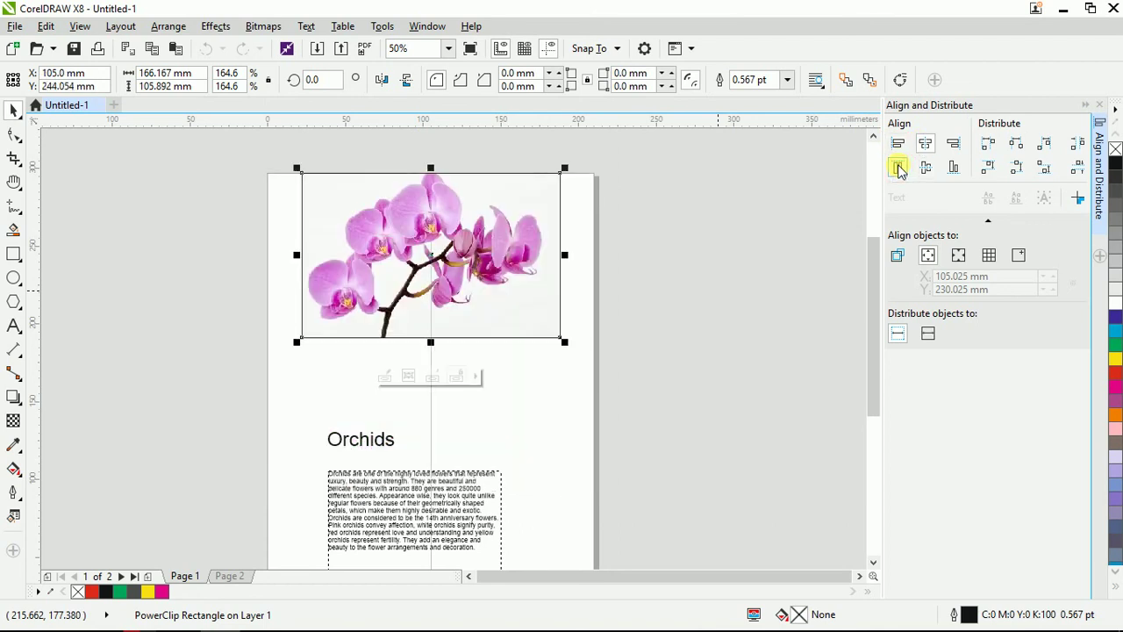
- Set Page center as the alignment reference and center the orchid picture vertically on the page
{"action": "left_click", "coordinate": [960, 257]}
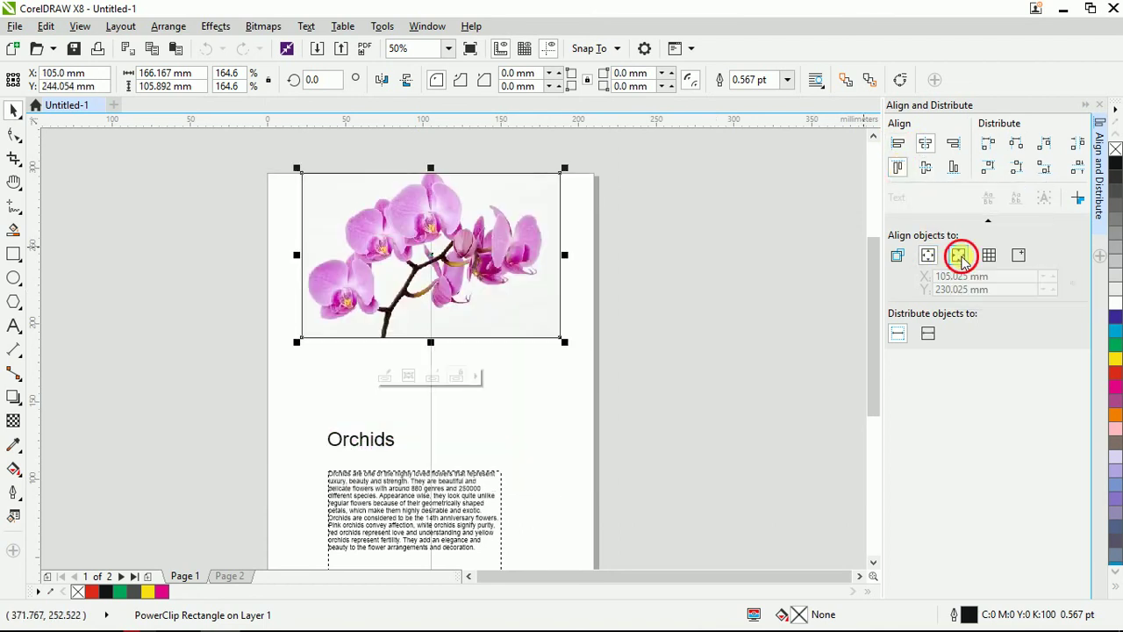
{"action": "scroll", "coordinate": [563, 219], "scroll_direction": "down", "scroll_amount": 2}
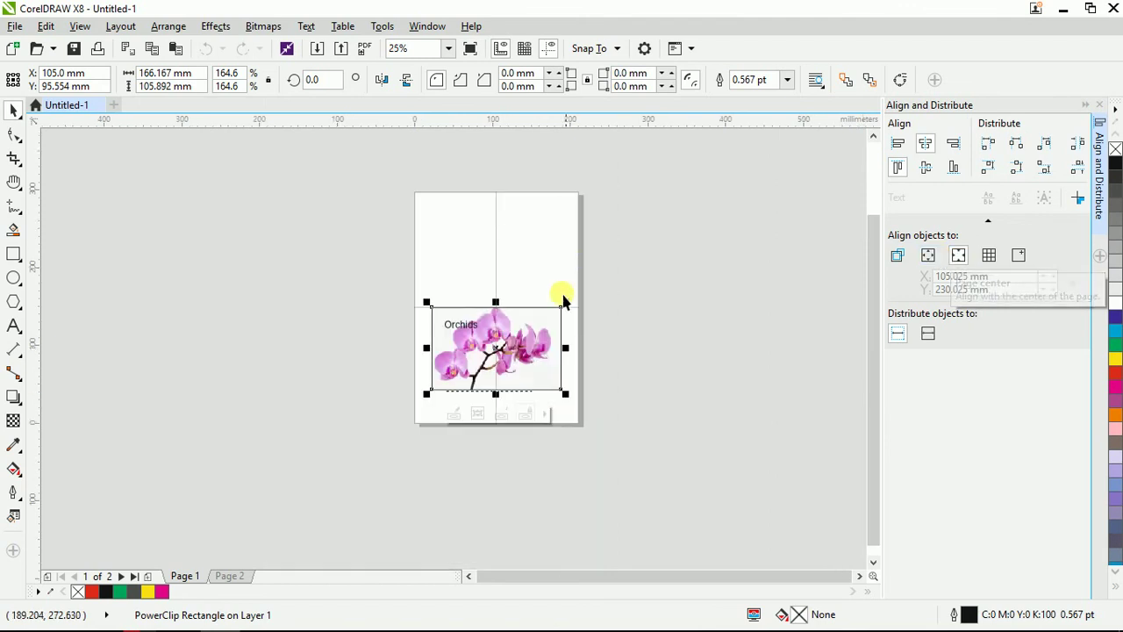
{"action": "left_click", "coordinate": [925, 171]}
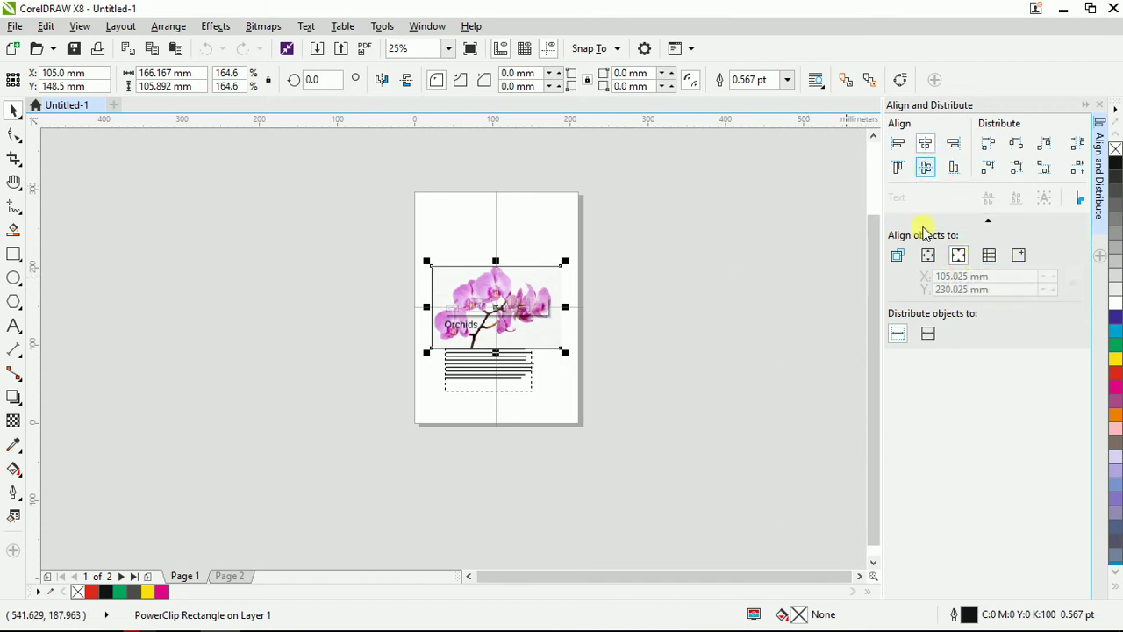
- Return the alignment reference to Page edge and align the orchid picture to the page's top edge, centered horizontally
{"action": "left_click", "coordinate": [897, 144]}
{"action": "left_click", "coordinate": [925, 144]}
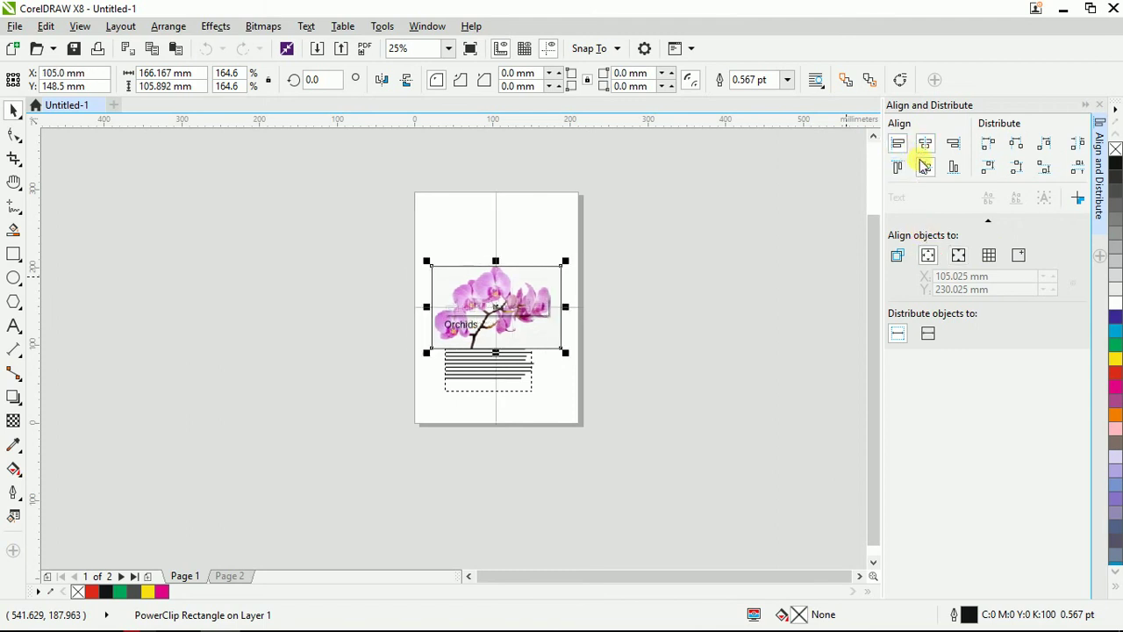
{"action": "left_click", "coordinate": [897, 167]}
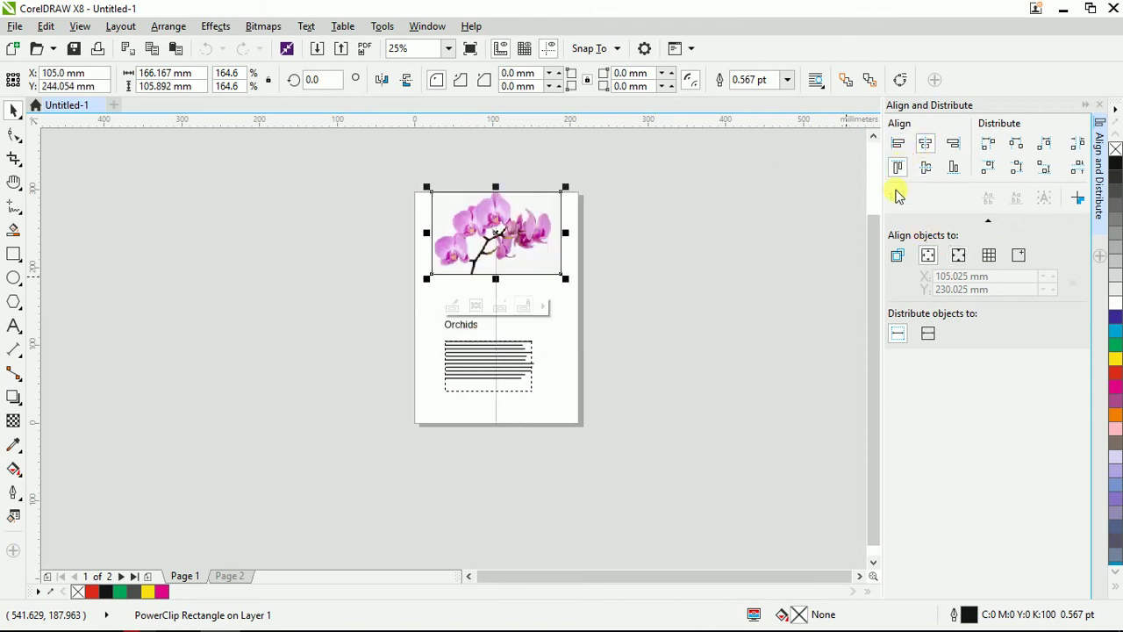
- Align the orchid picture to the grid and display the Document Grid
{"action": "left_click", "coordinate": [989, 260]}
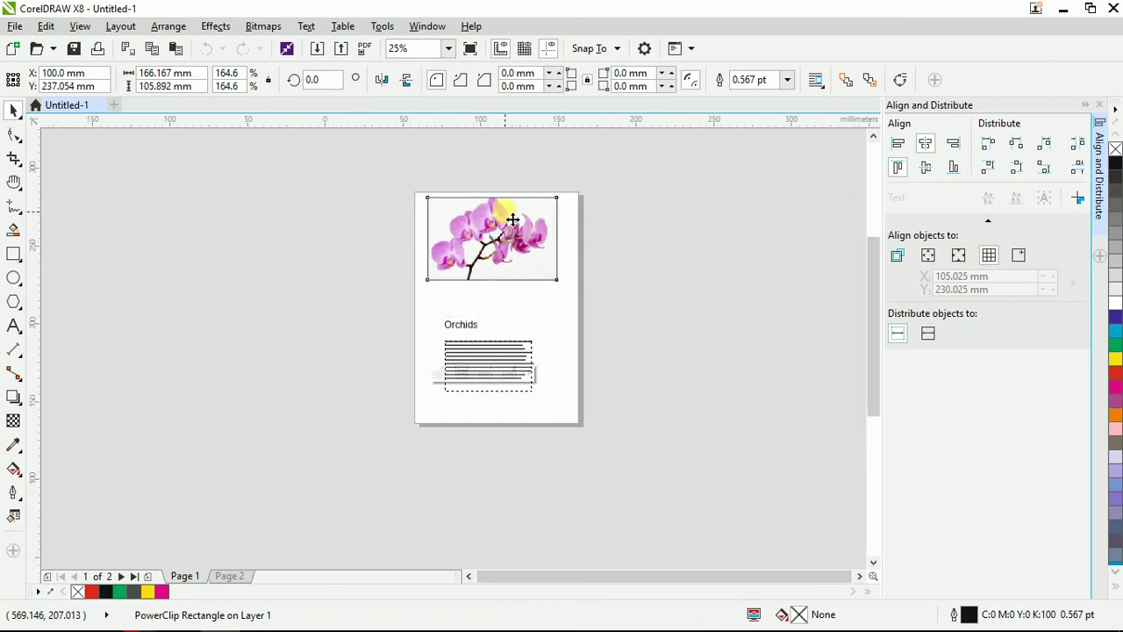
{"action": "scroll", "coordinate": [511, 219], "scroll_direction": "up", "scroll_amount": 3}
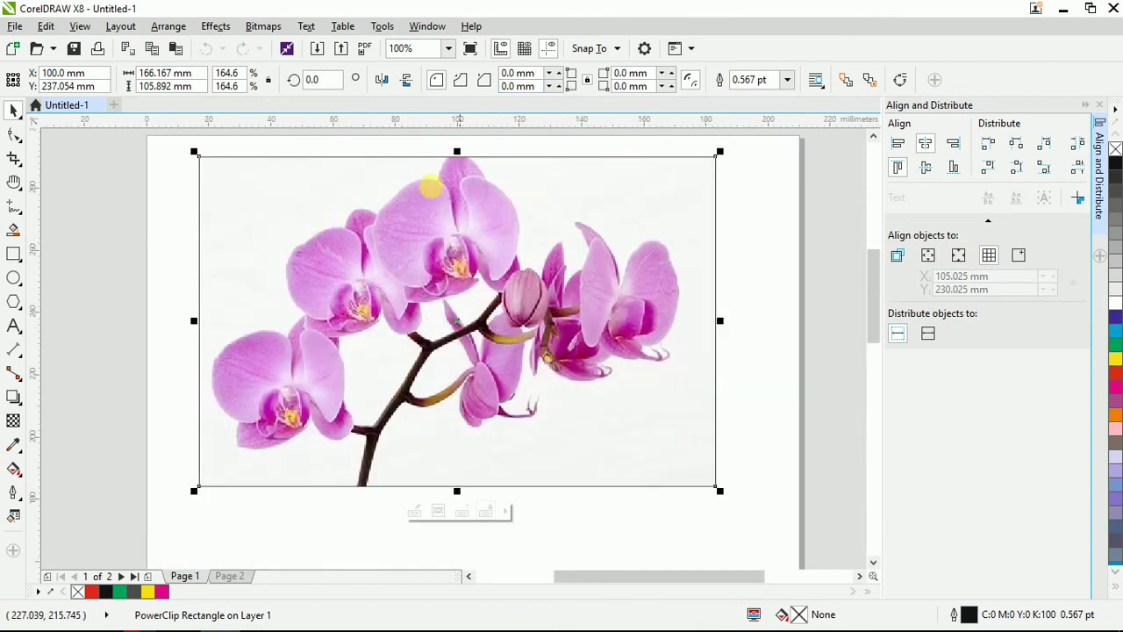
{"action": "left_click", "coordinate": [88, 28]}
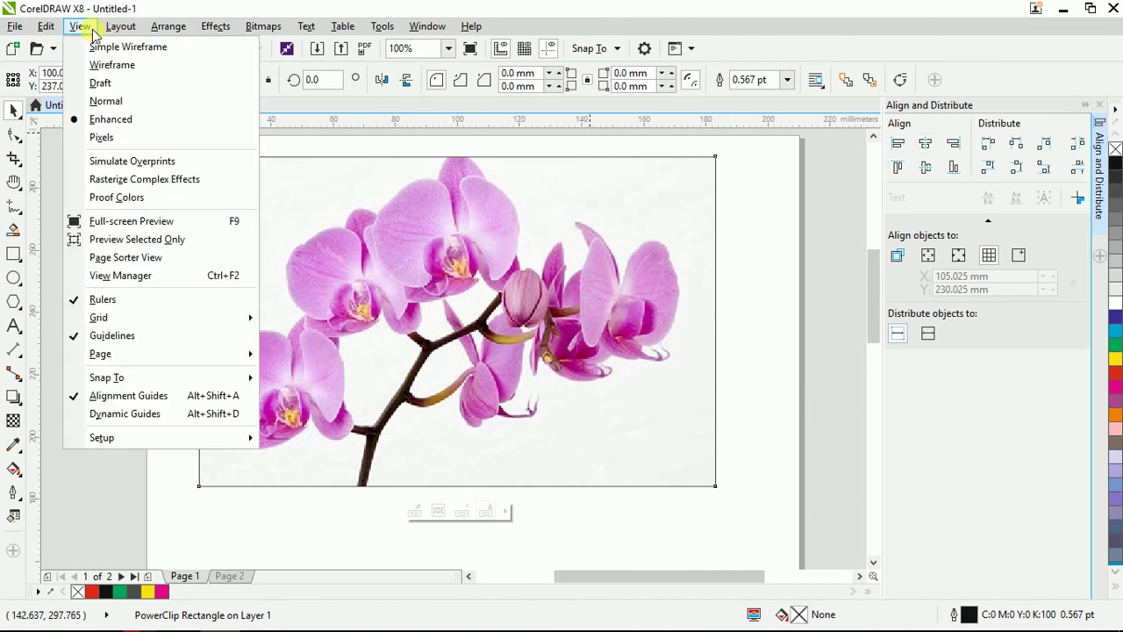
{"action": "mouse_move", "coordinate": [119, 317]}
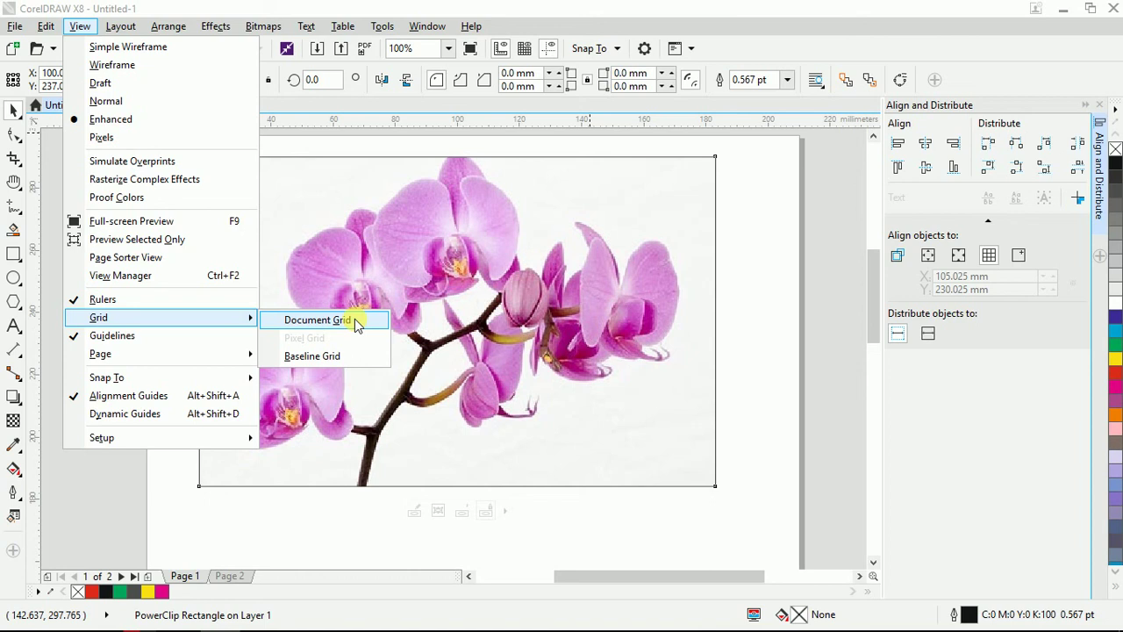
{"action": "left_click", "coordinate": [318, 320]}
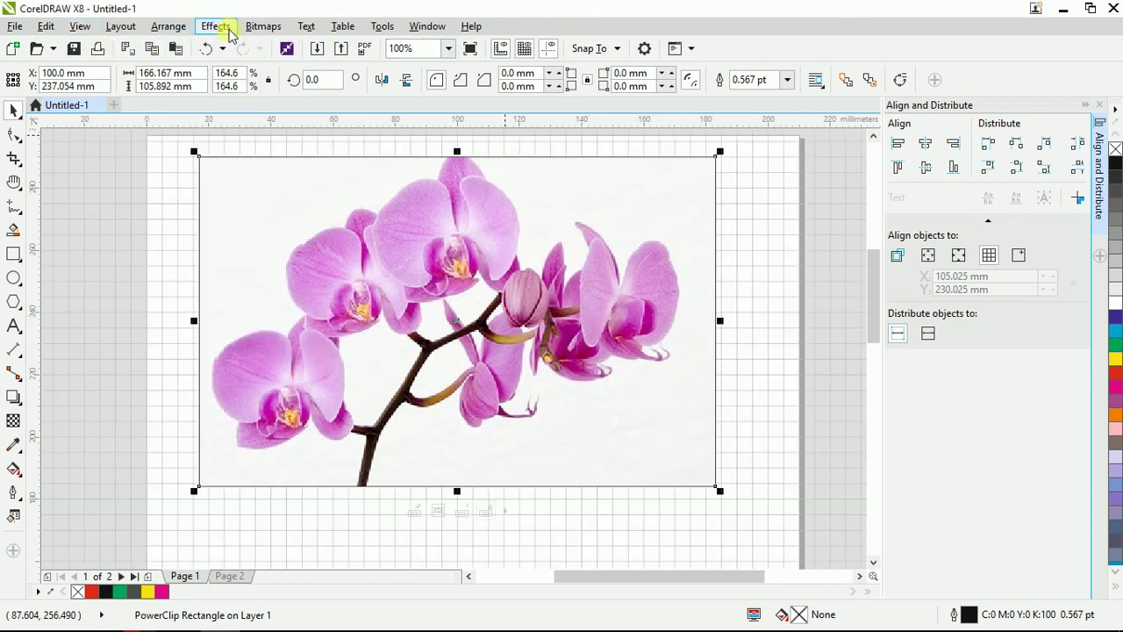
- Hide and redisplay the document grid, and examine how the orchid picture's corners and edges sit against the grid lines
{"action": "left_click", "coordinate": [525, 49]}
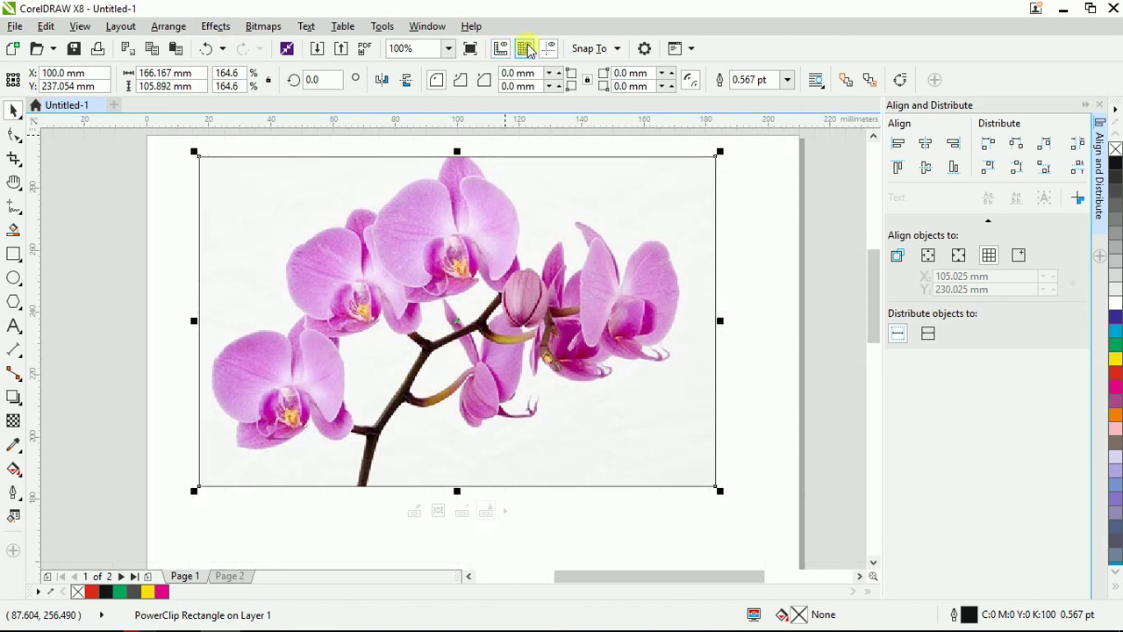
{"action": "left_click", "coordinate": [525, 50]}
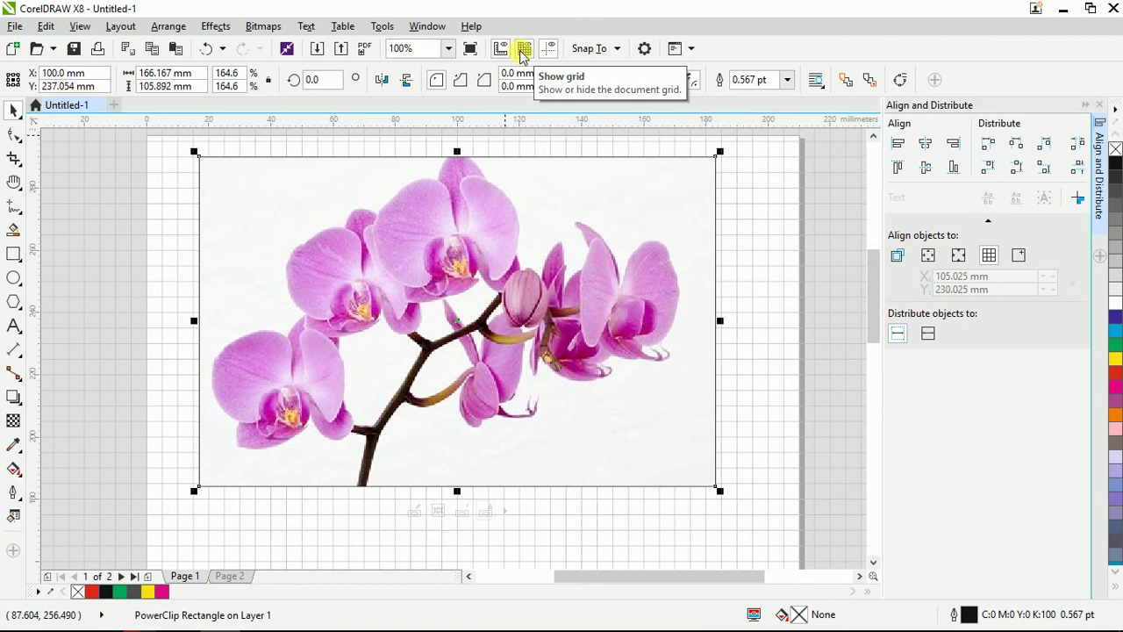
{"action": "scroll", "coordinate": [404, 232], "scroll_direction": "down", "scroll_amount": 2}
{"action": "scroll", "coordinate": [562, 207], "scroll_direction": "up", "scroll_amount": 5}
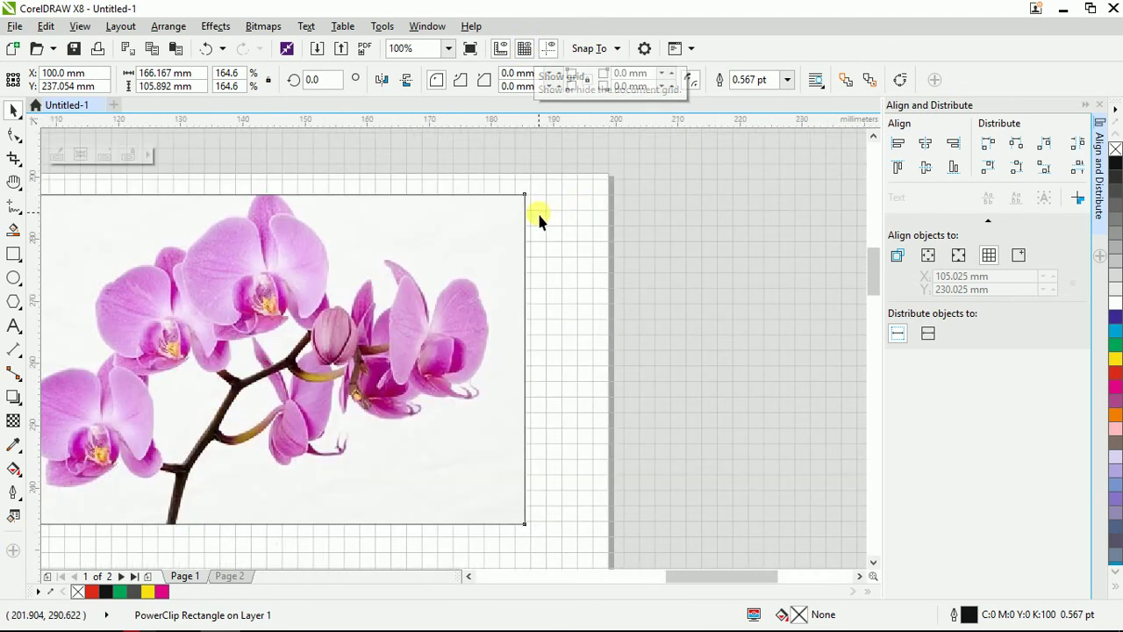
{"action": "scroll", "coordinate": [544, 210], "scroll_direction": "up", "scroll_amount": 2}
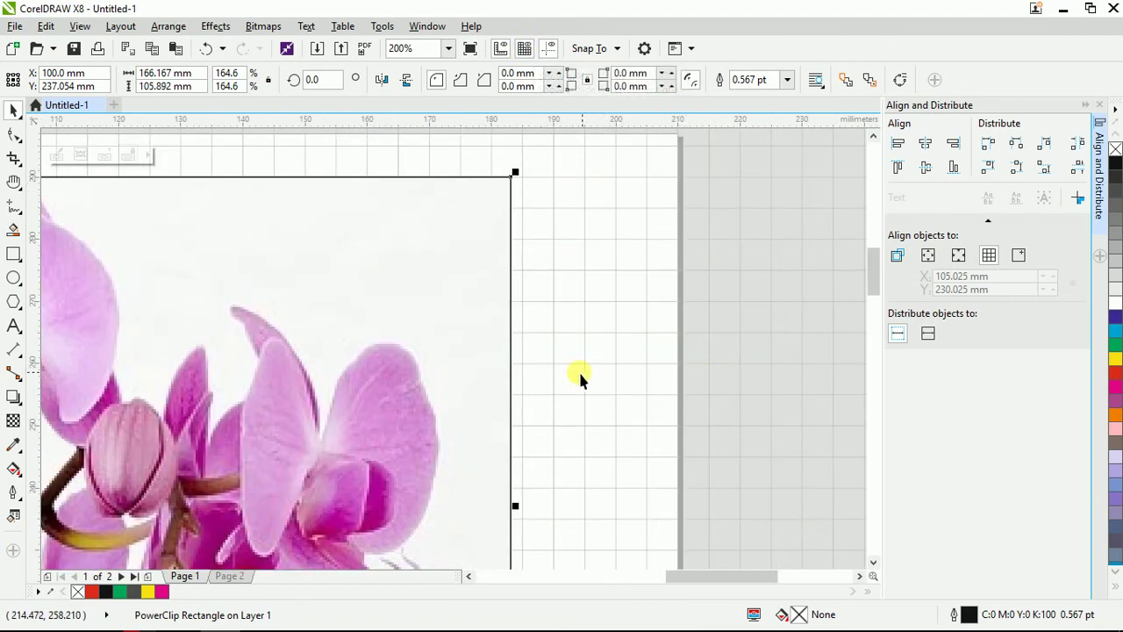
{"action": "scroll", "coordinate": [584, 246], "scroll_direction": "down", "scroll_amount": 2}
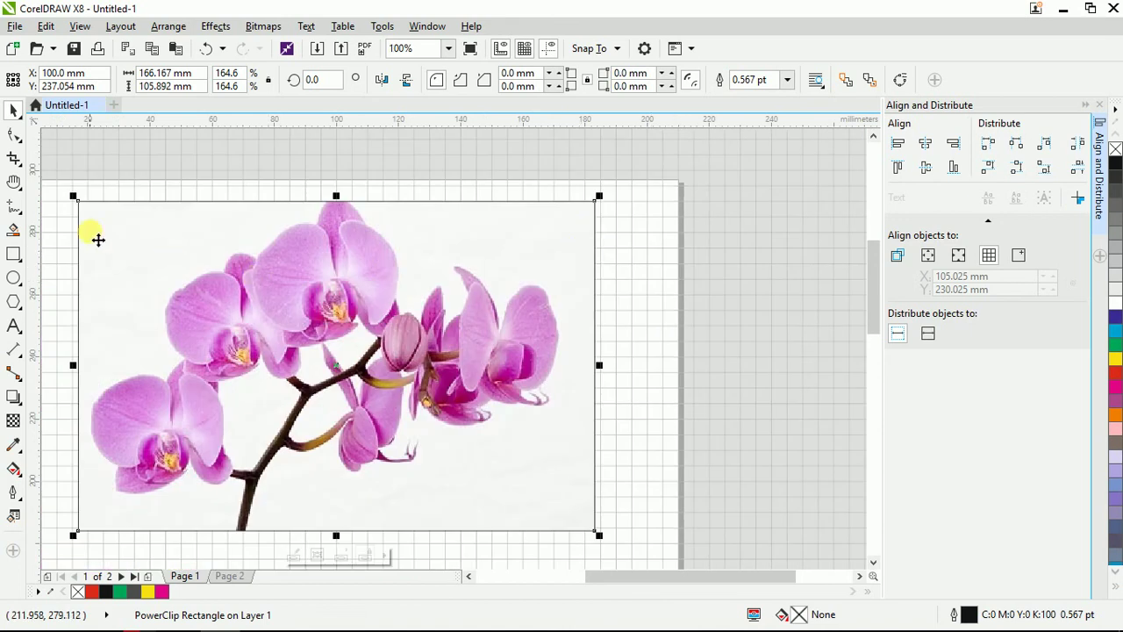
{"action": "scroll", "coordinate": [97, 239], "scroll_direction": "up", "scroll_amount": 2}
{"action": "scroll", "coordinate": [339, 198], "scroll_direction": "down", "scroll_amount": 2}
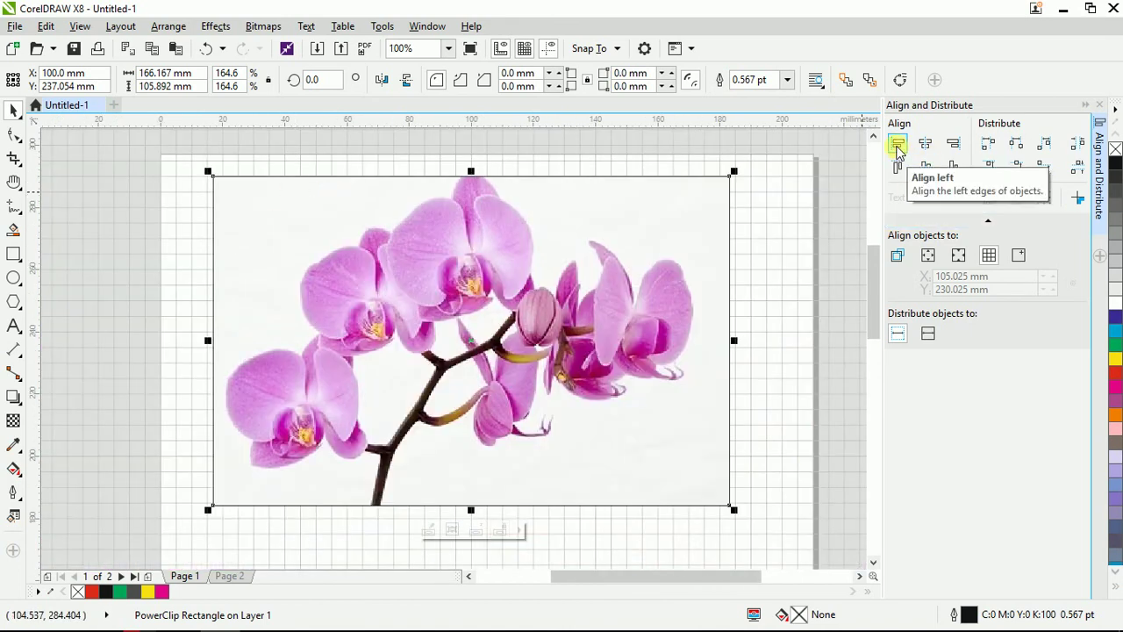
- Align the orchid picture's left edge to the grid, trying horizontal centering before reapplying the left alignment
{"action": "left_click", "coordinate": [898, 144]}
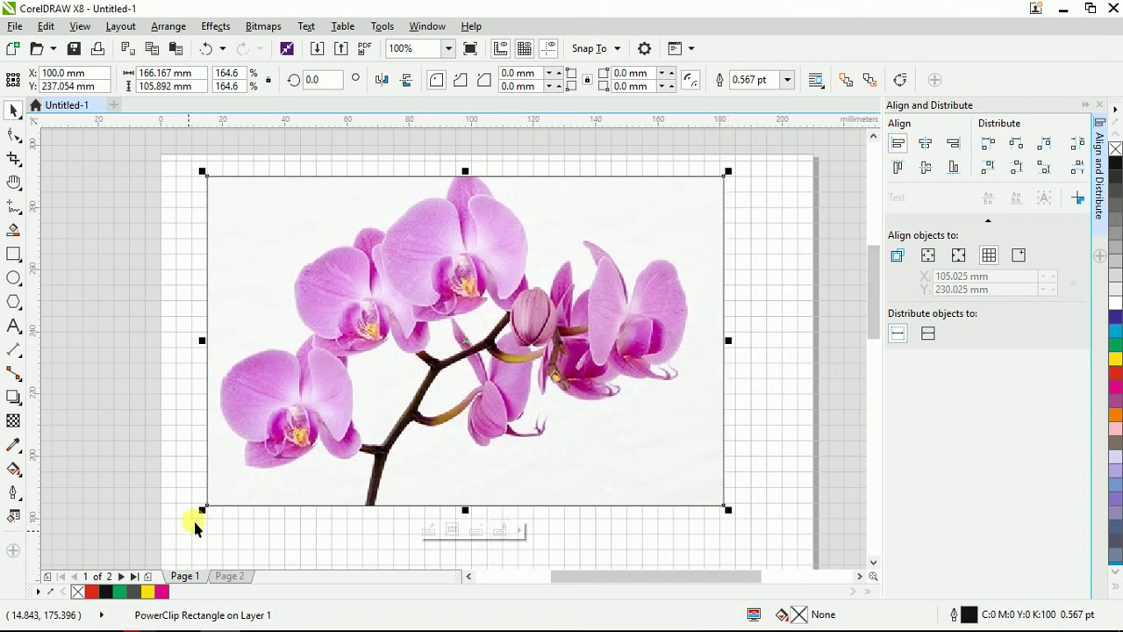
{"action": "scroll", "coordinate": [219, 491], "scroll_direction": "up", "scroll_amount": 3}
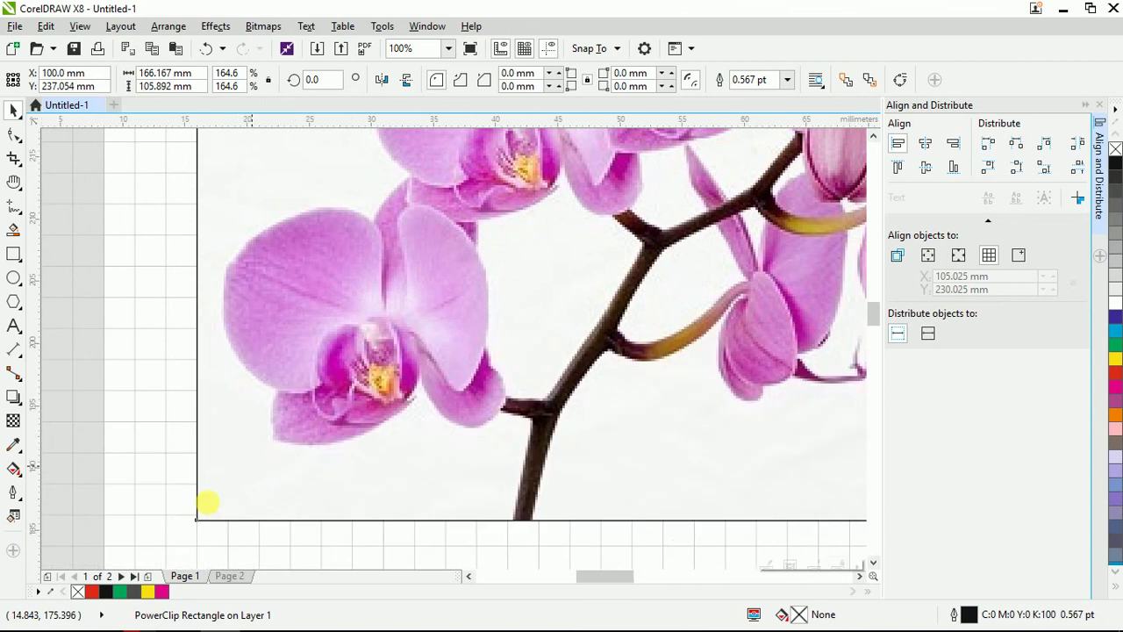
{"action": "scroll", "coordinate": [208, 502], "scroll_direction": "up", "scroll_amount": 3}
{"action": "scroll", "coordinate": [225, 325], "scroll_direction": "down", "scroll_amount": 2}
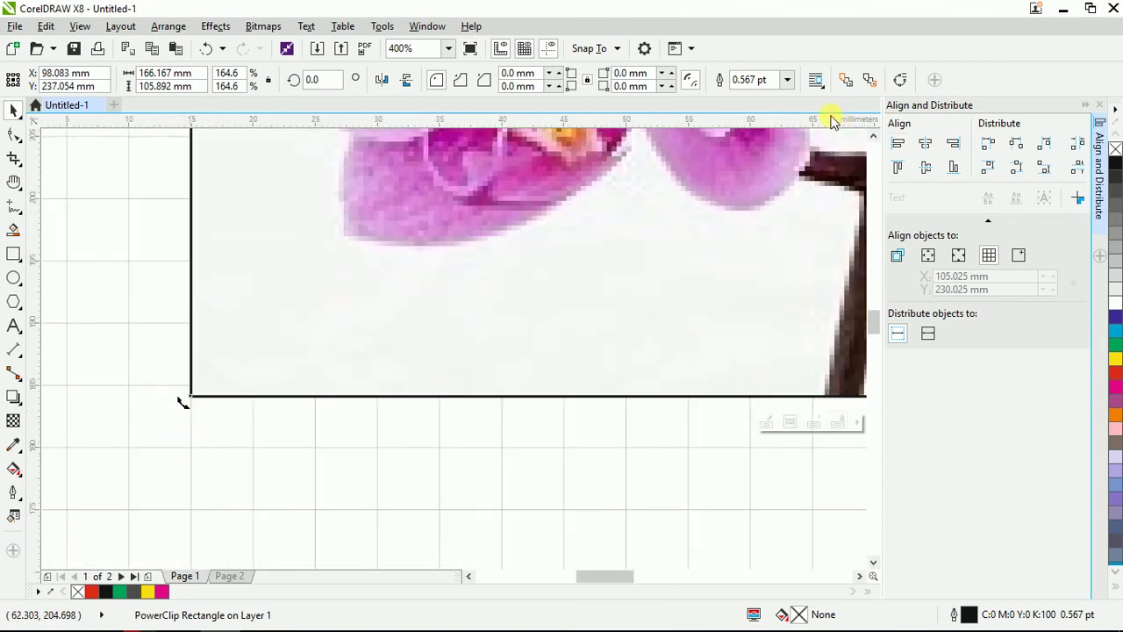
{"action": "left_click", "coordinate": [928, 146]}
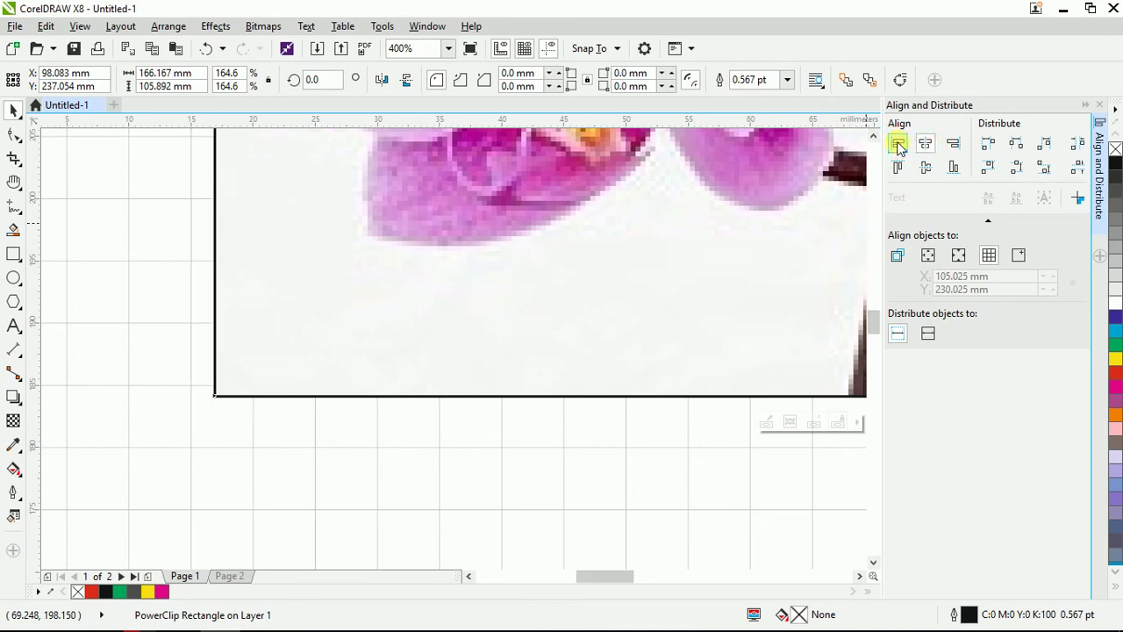
{"action": "left_click", "coordinate": [897, 143]}
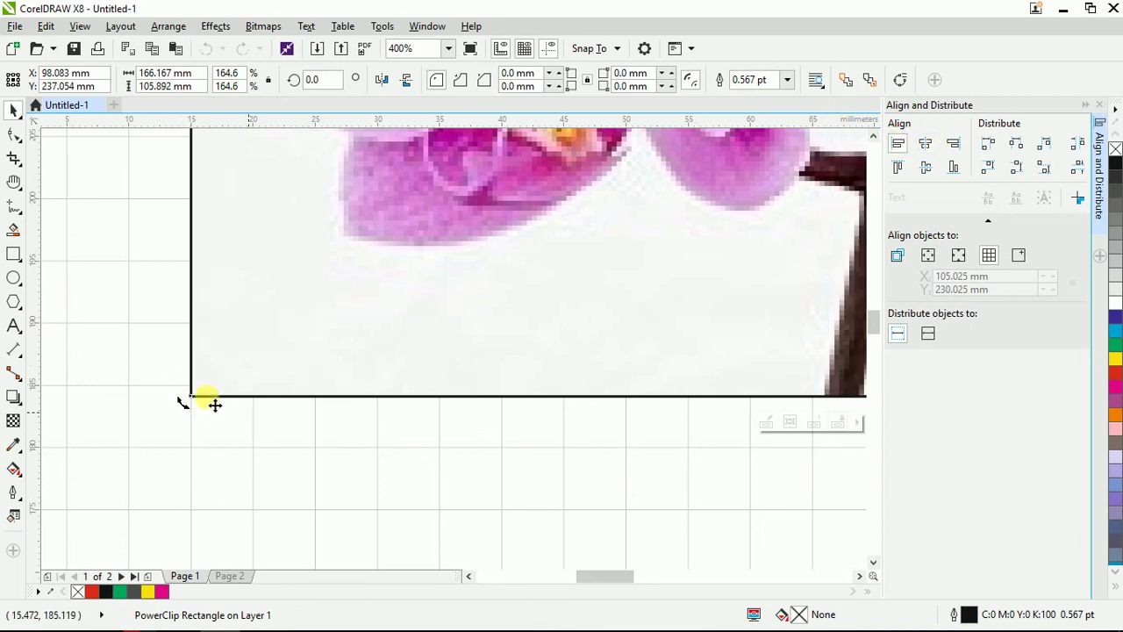
- Align the orchid picture's top edge to the grid and center the picture vertically on a grid line
{"action": "left_click", "coordinate": [898, 166]}
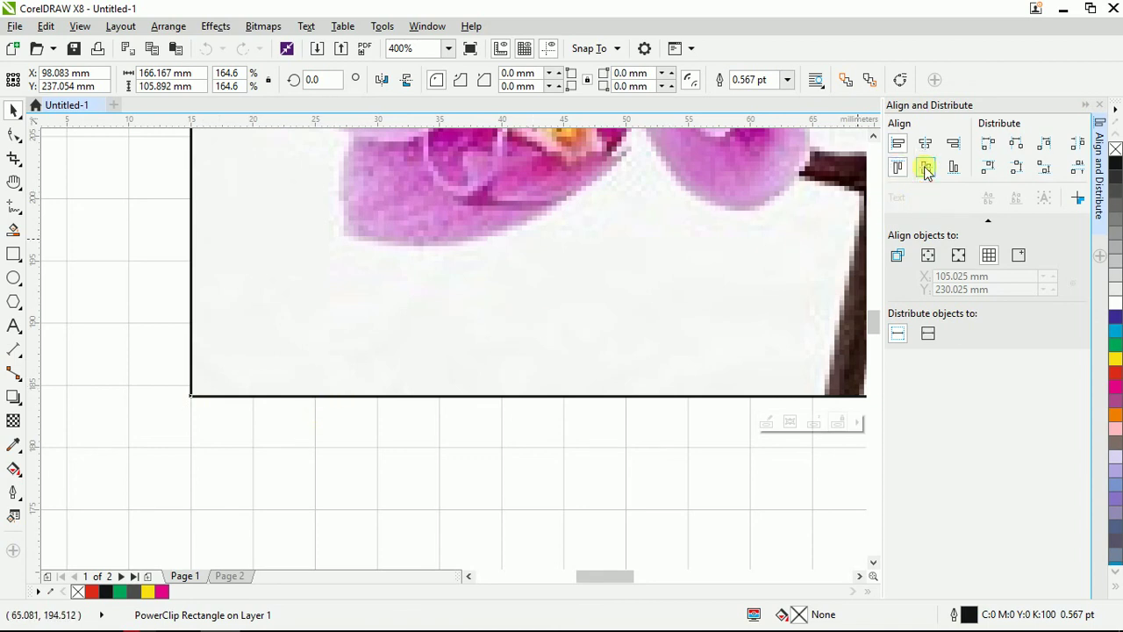
{"action": "left_click", "coordinate": [926, 167]}
{"action": "scroll", "coordinate": [409, 379], "scroll_direction": "down", "scroll_amount": 1}
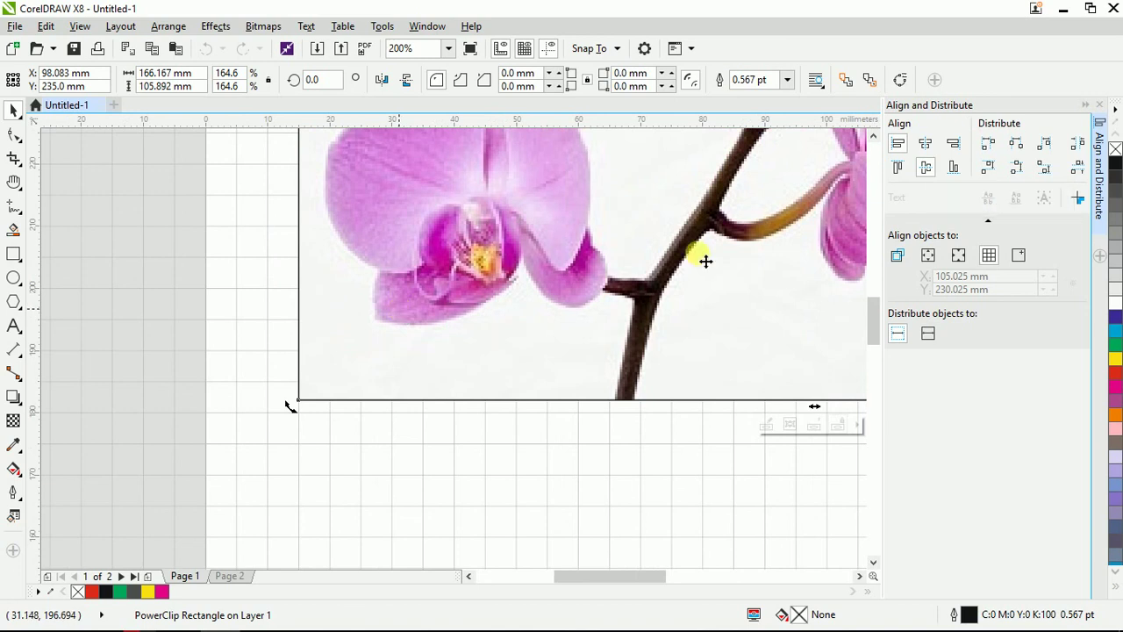